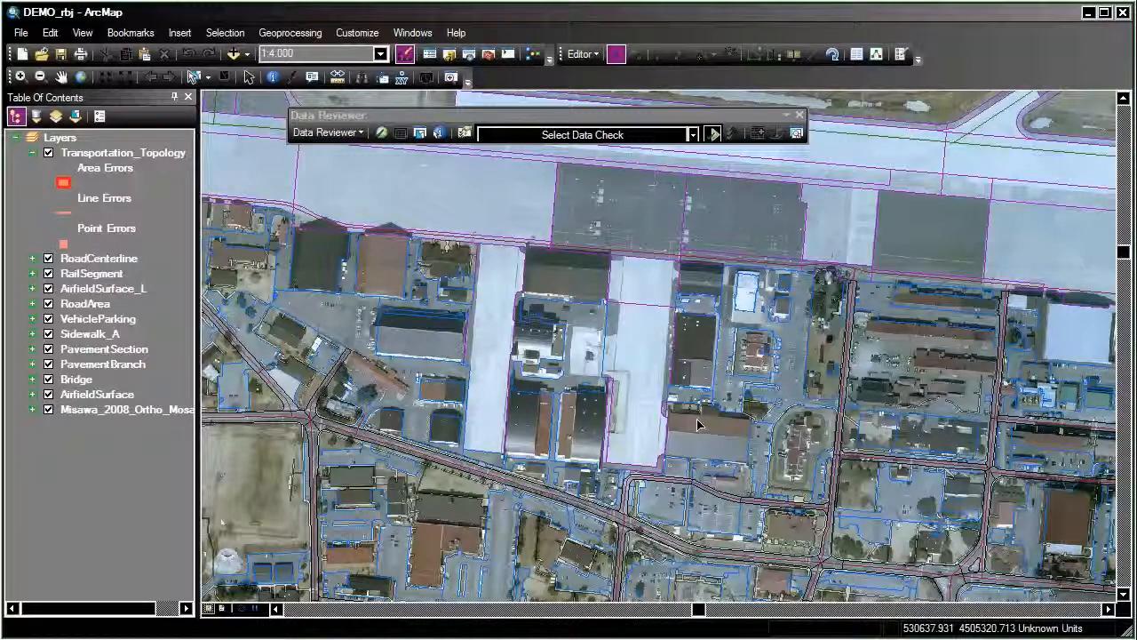
Create a new file geodatabase named DataReviewer in the C:\DEMO folder
click(450, 56)
right_click(367, 283)
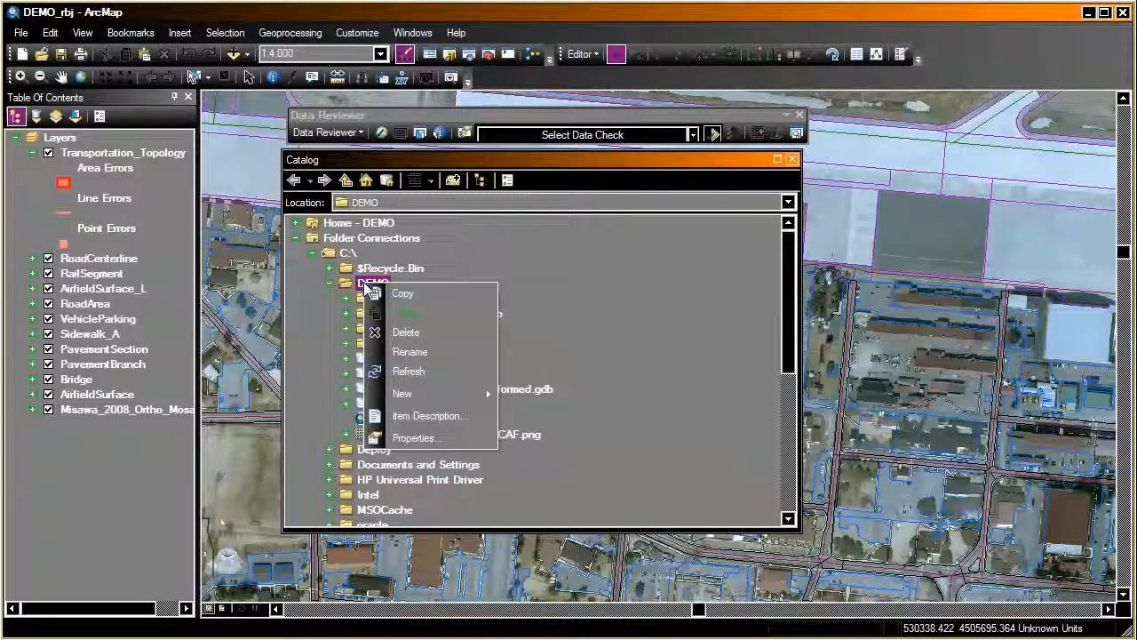
mouse_move(440, 395)
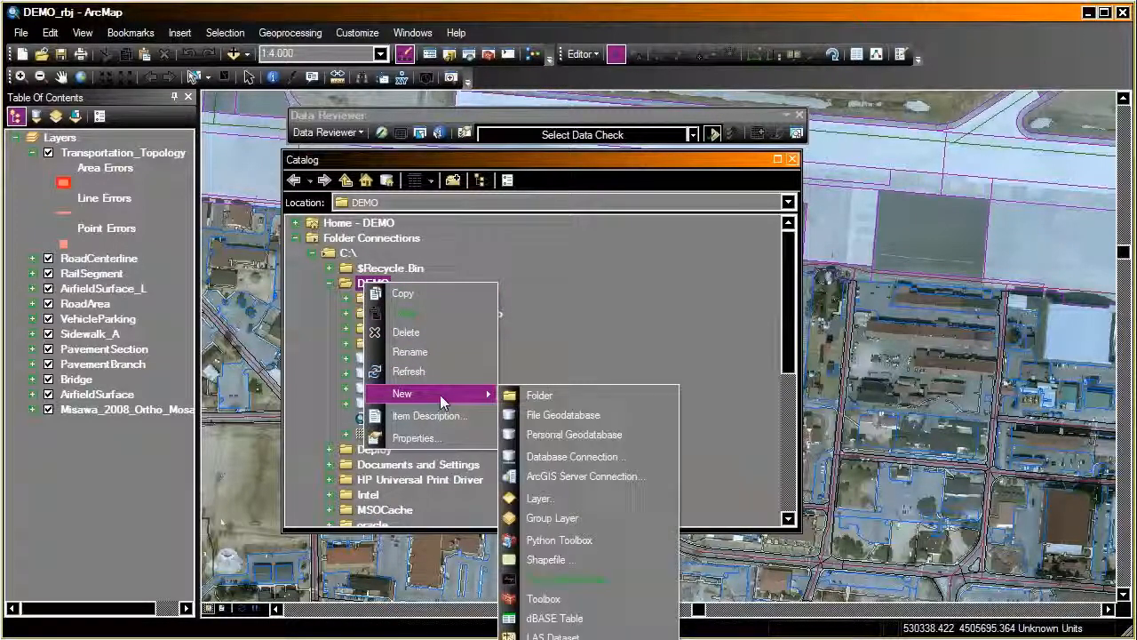
click(545, 417)
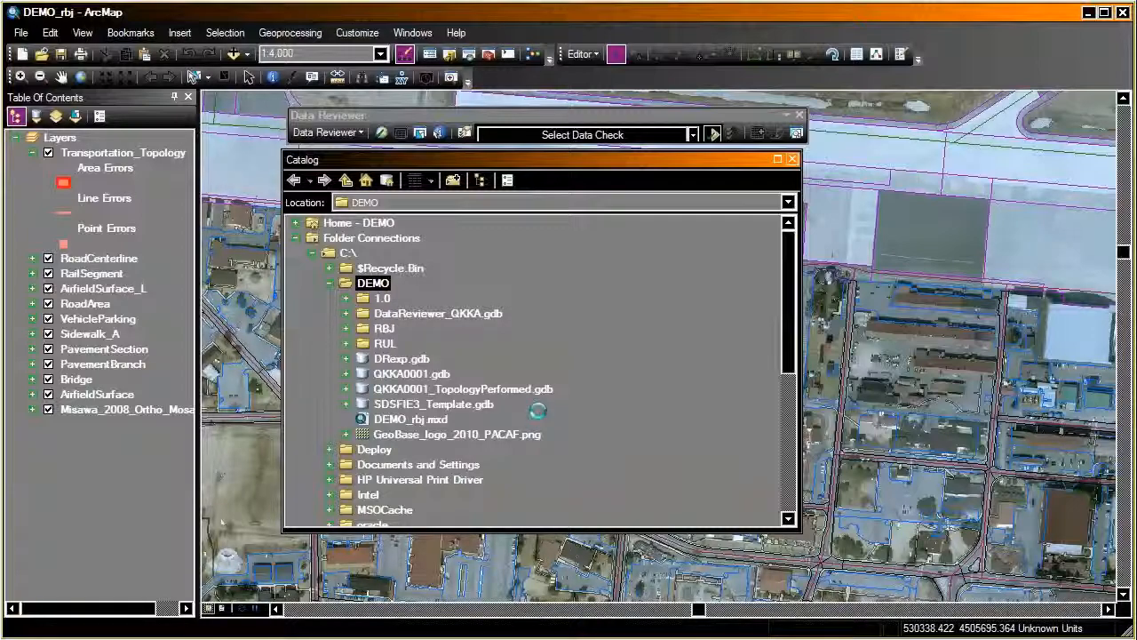
text(DataReveiewer)
key(Return)
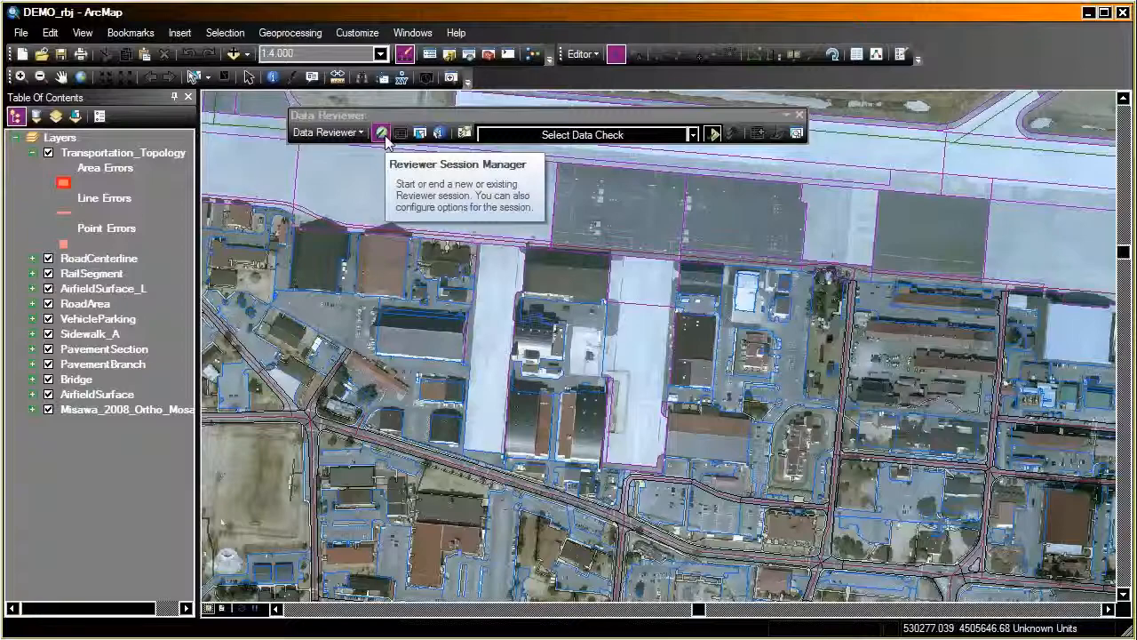
Open the Reviewer Session Manager and set DataReviewer.gdb from the C:\DEMO folder as the reviewer workspace
click(384, 133)
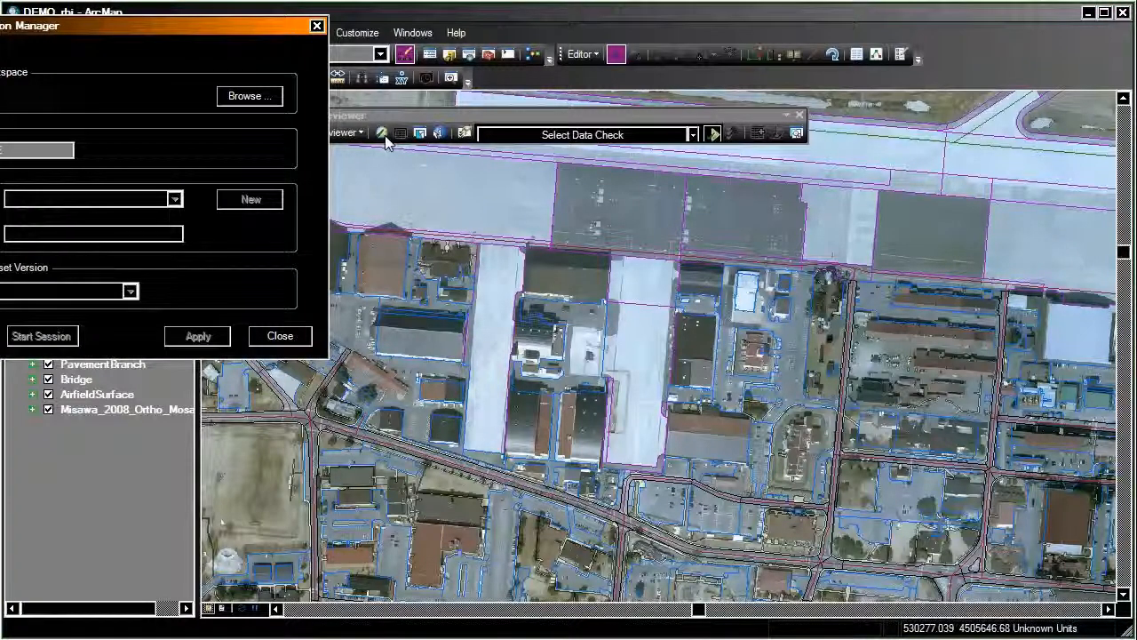
drag(229, 36, 593, 178)
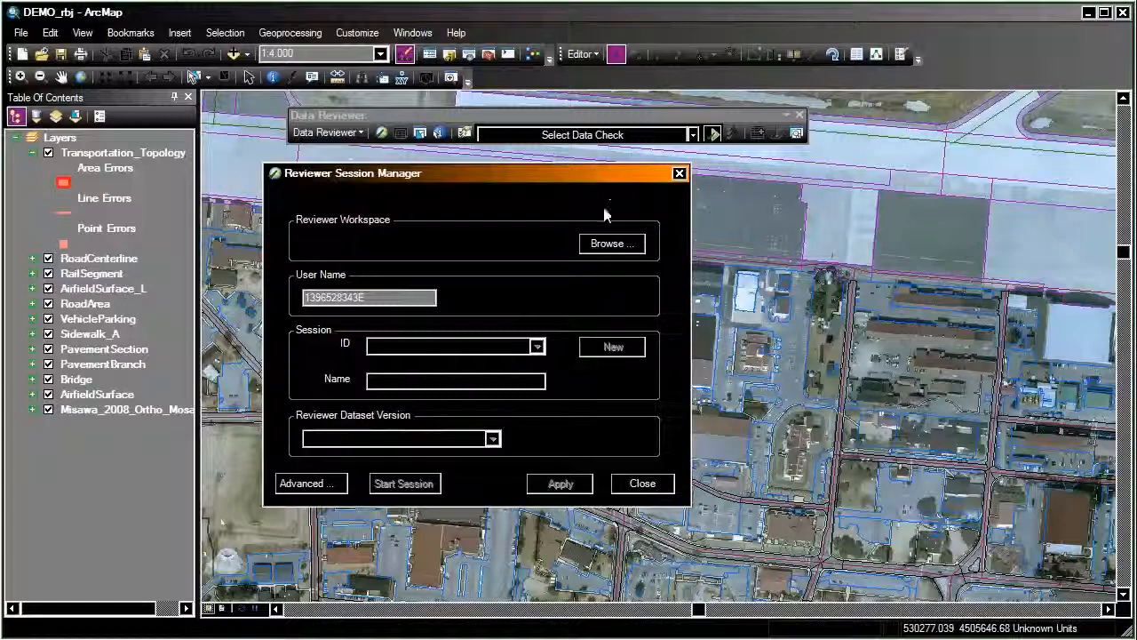
click(608, 245)
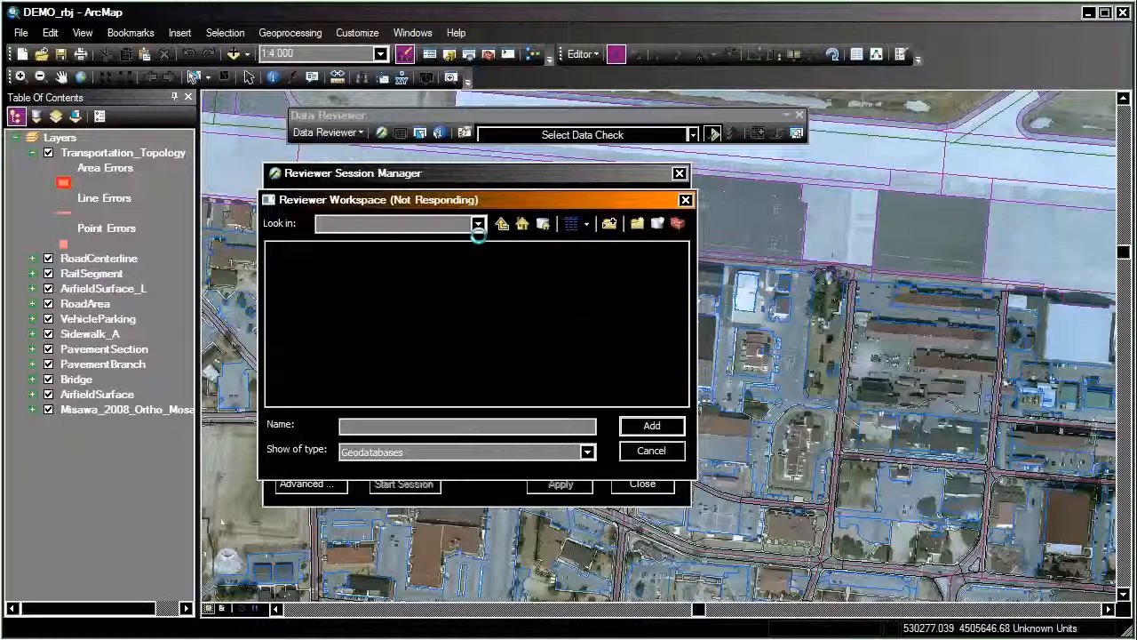
click(468, 227)
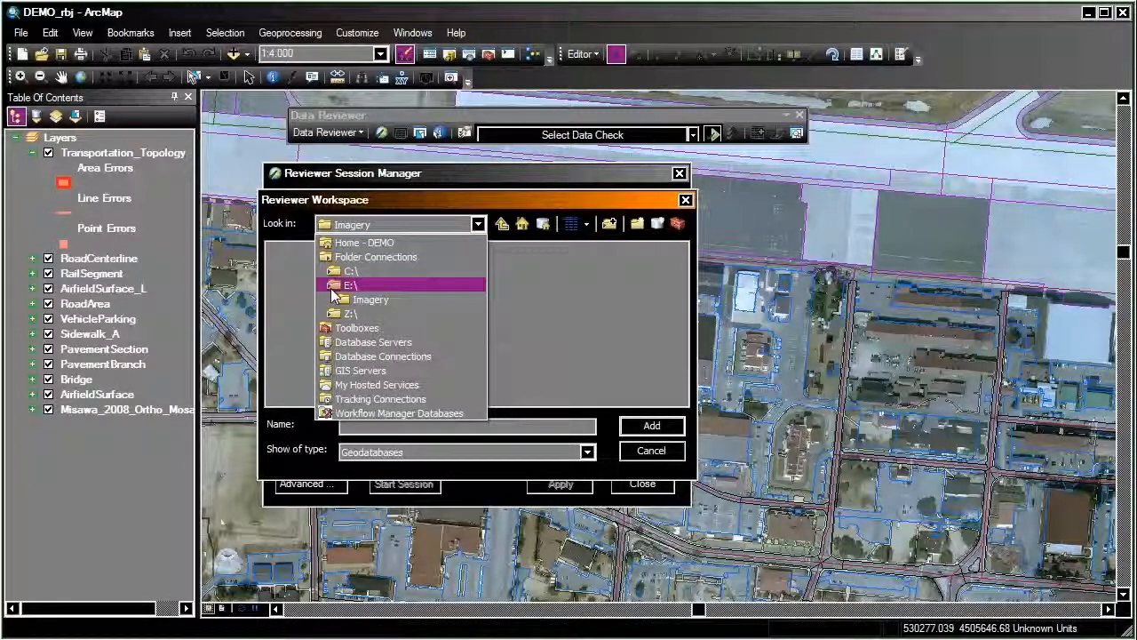
click(346, 271)
double_click(305, 267)
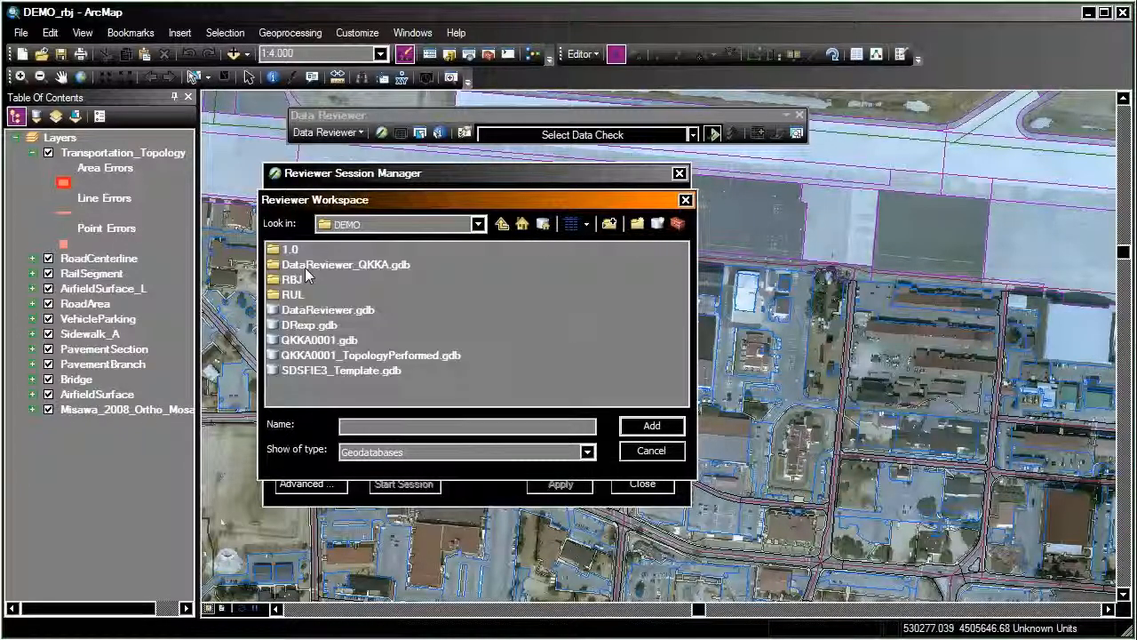
click(342, 310)
click(652, 427)
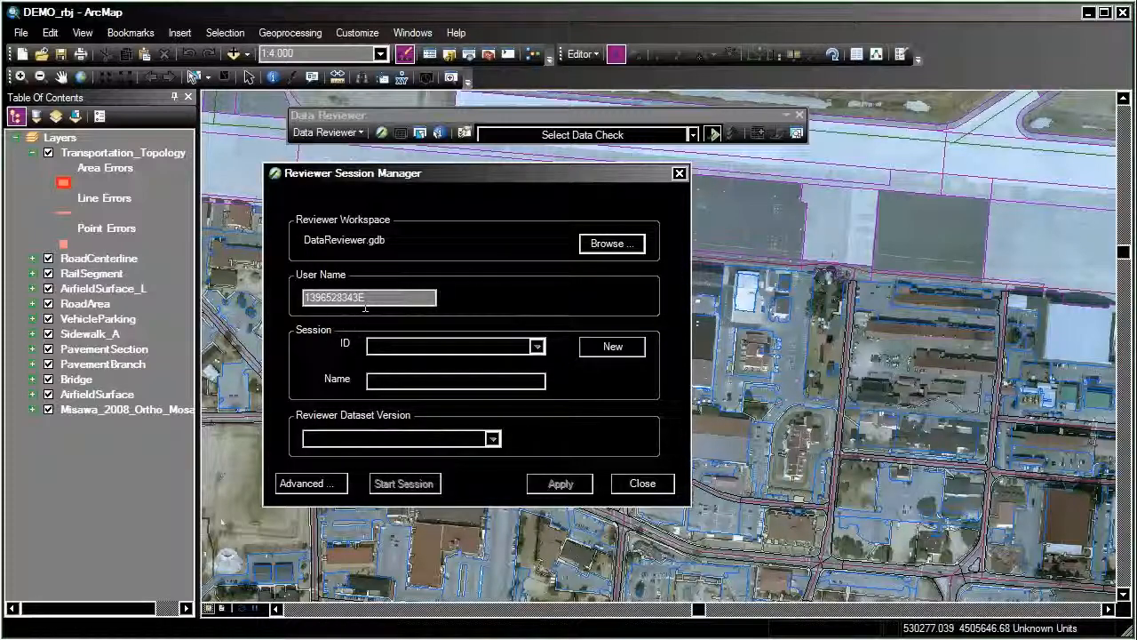
Replace the session's user name with the reviewer's surname
drag(368, 297, 271, 297)
text(Dro)
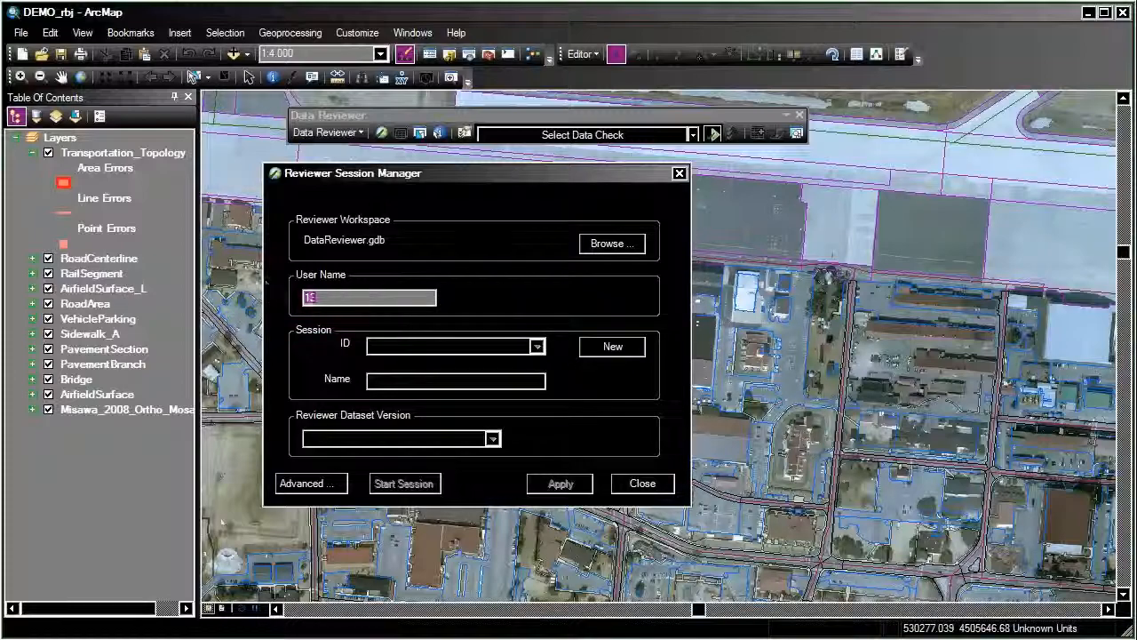
text(st)
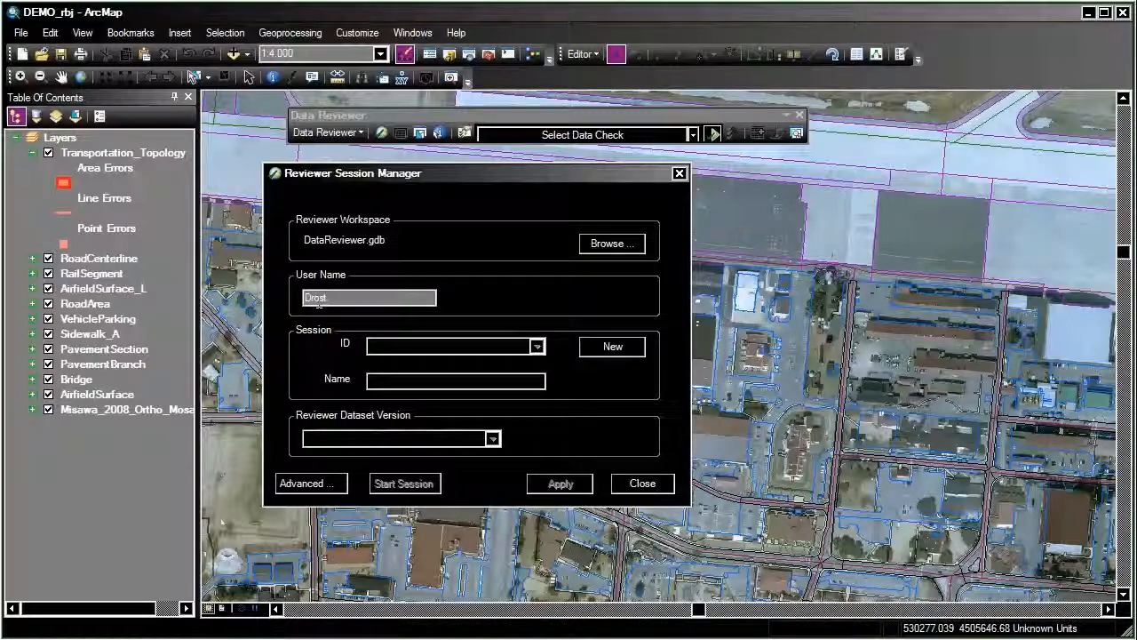
Create a new reviewer session with the offered workspace properties, name it Transportation, and start it
click(611, 347)
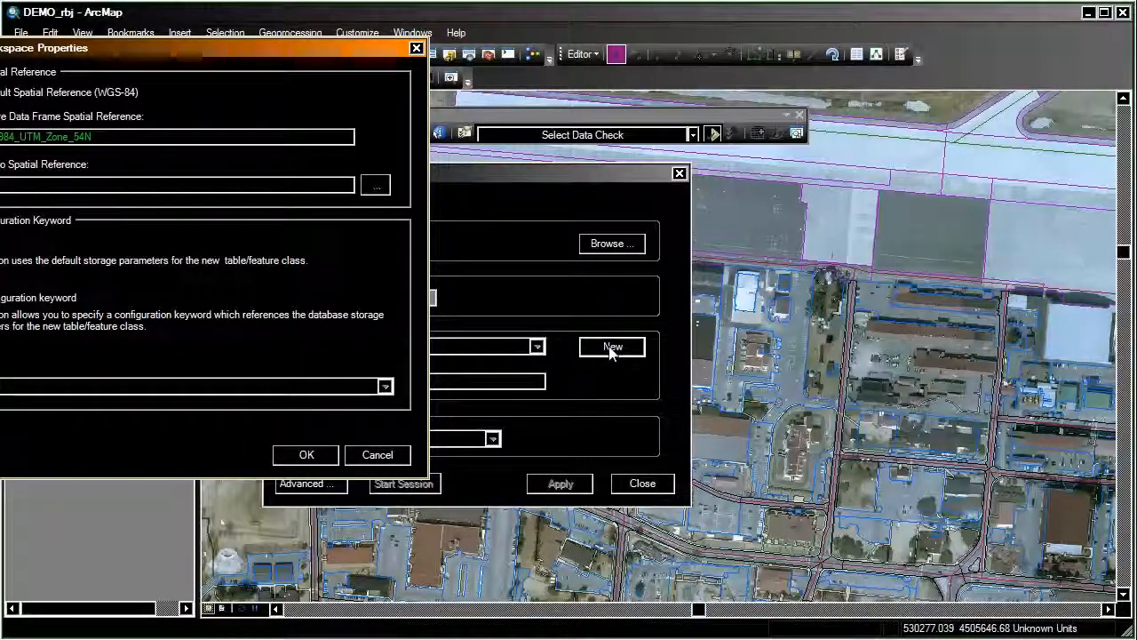
drag(325, 49, 647, 96)
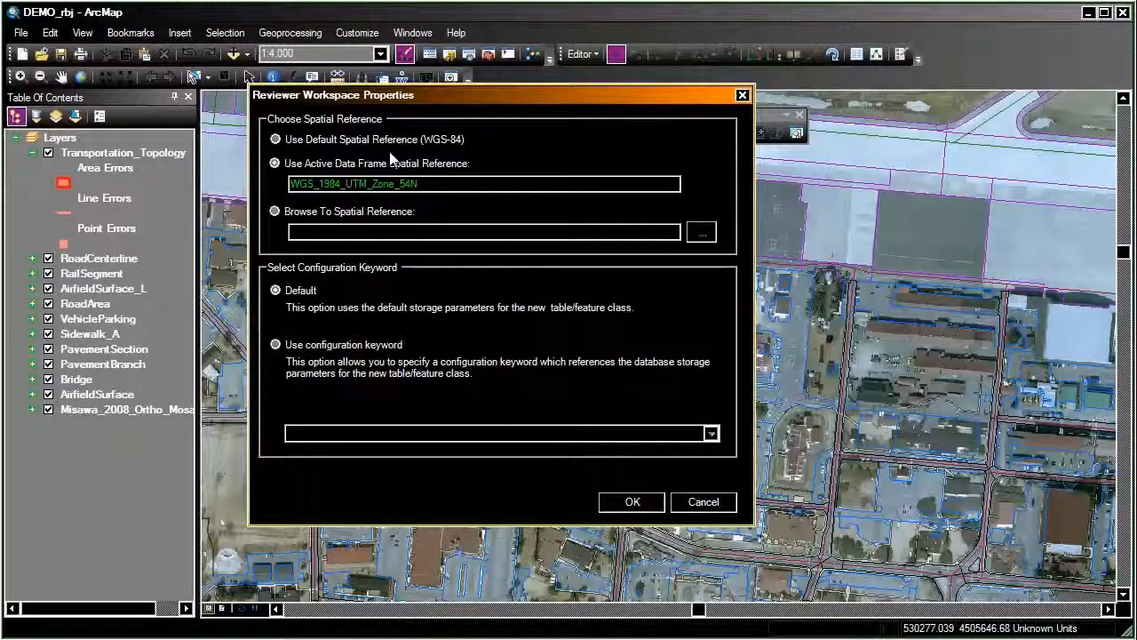
click(641, 500)
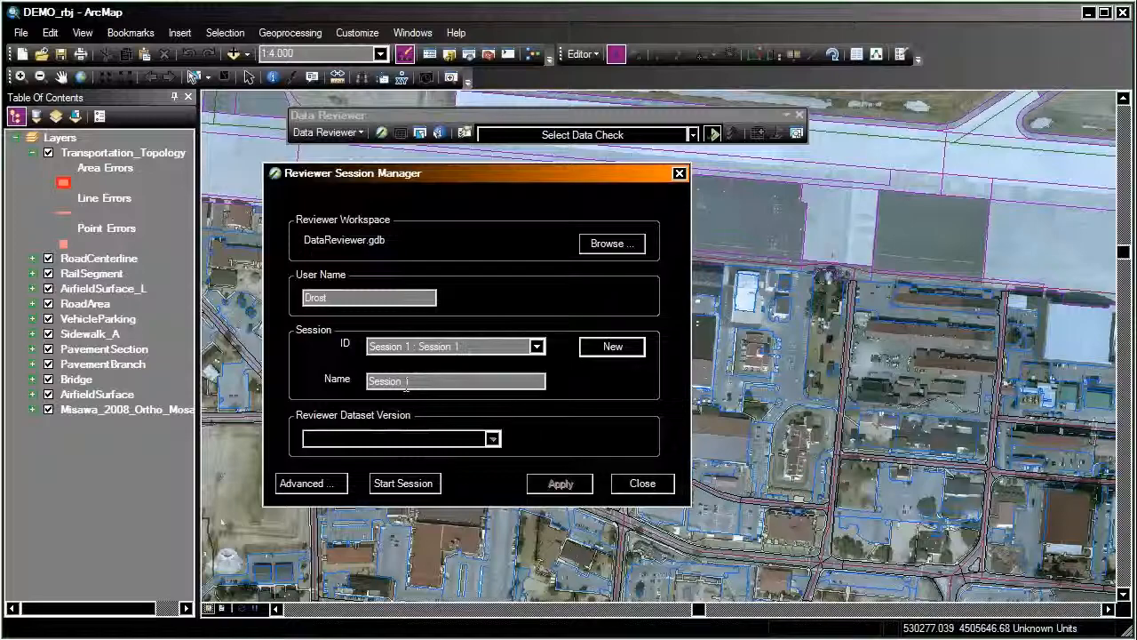
drag(413, 380, 350, 383)
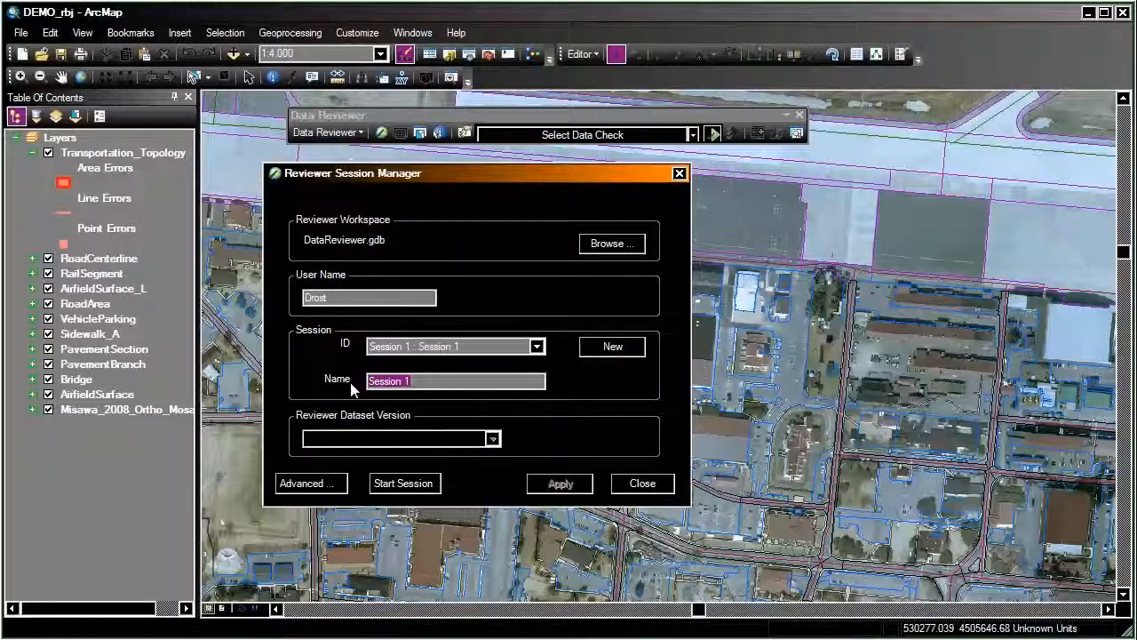
text(Transportation)
click(423, 485)
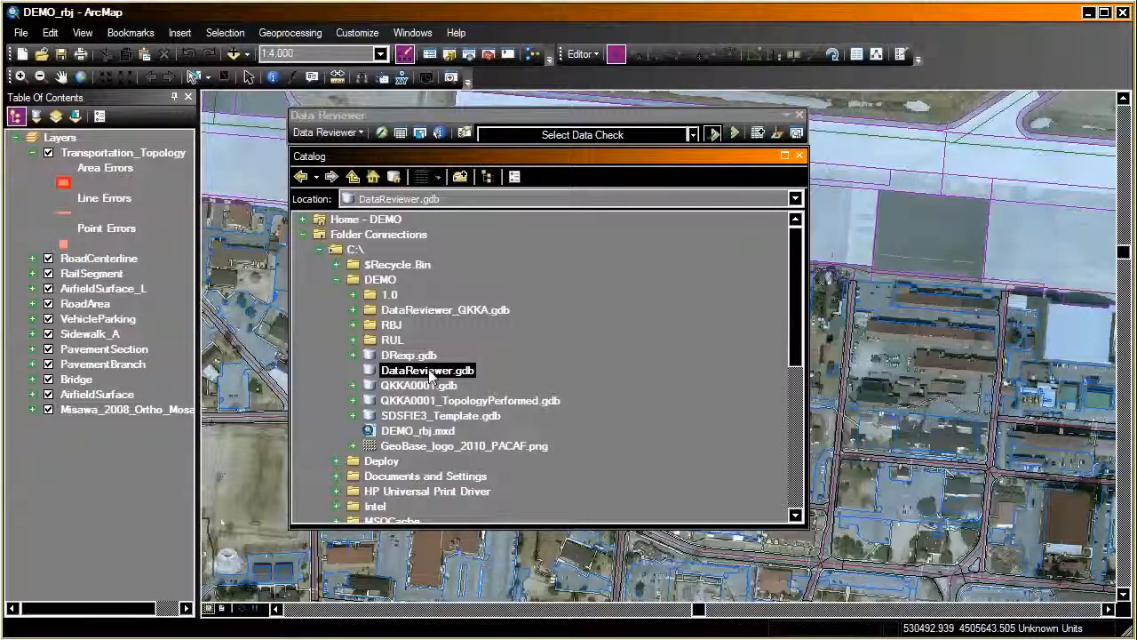
Refresh DataReviewer.gdb in the Catalog and examine the reviewer tables and the REVDATASET feature classes it contains
right_click(431, 376)
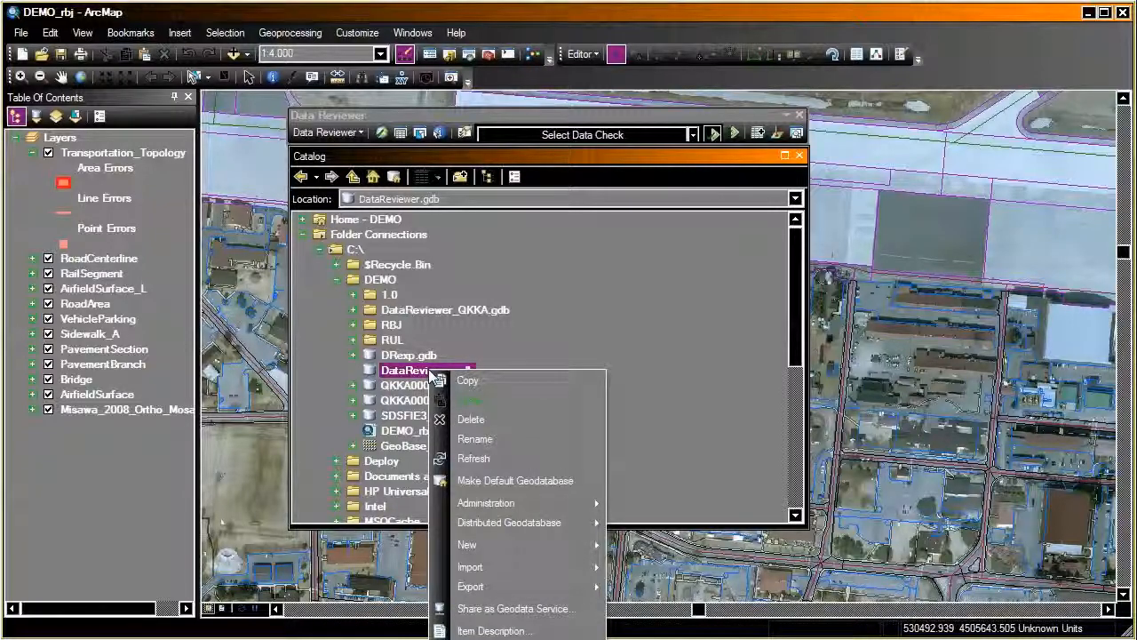
click(485, 451)
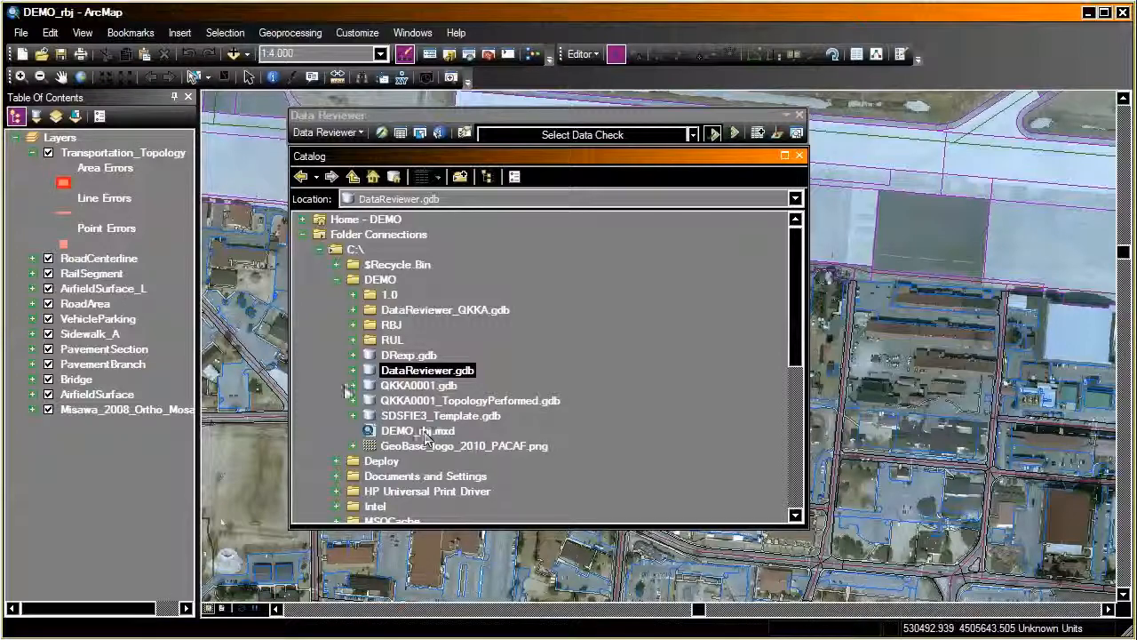
click(353, 371)
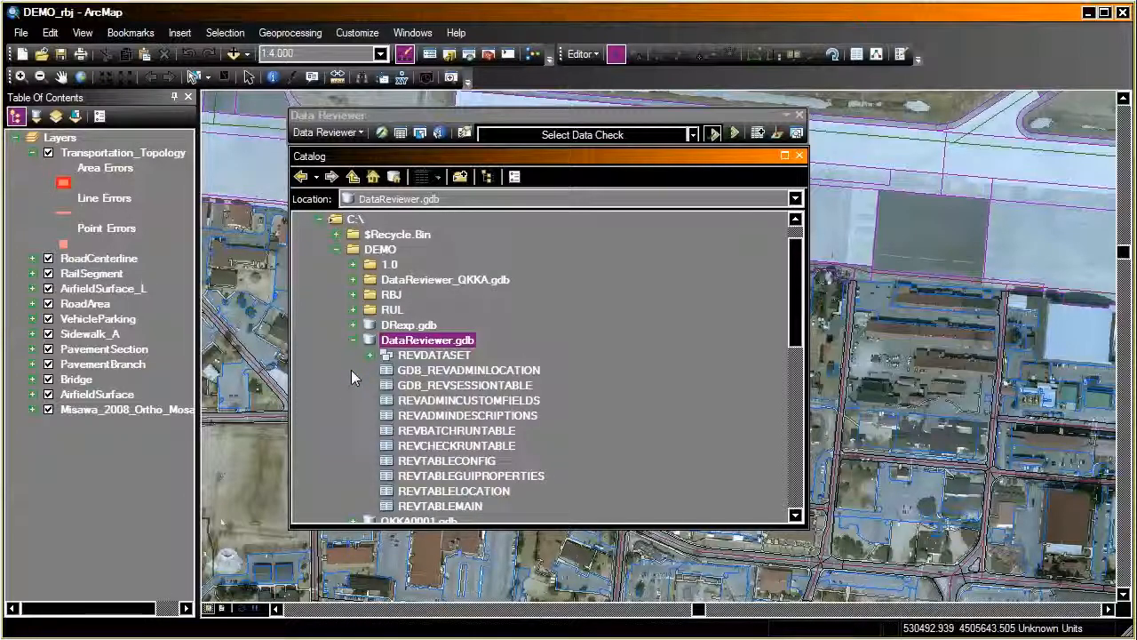
click(369, 354)
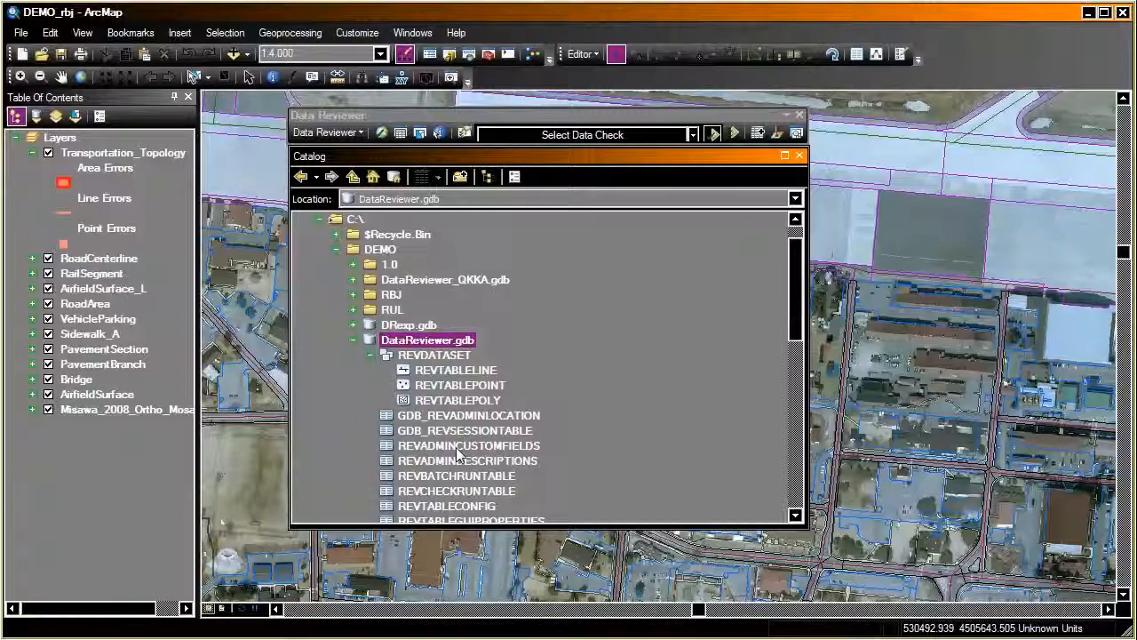
click(353, 341)
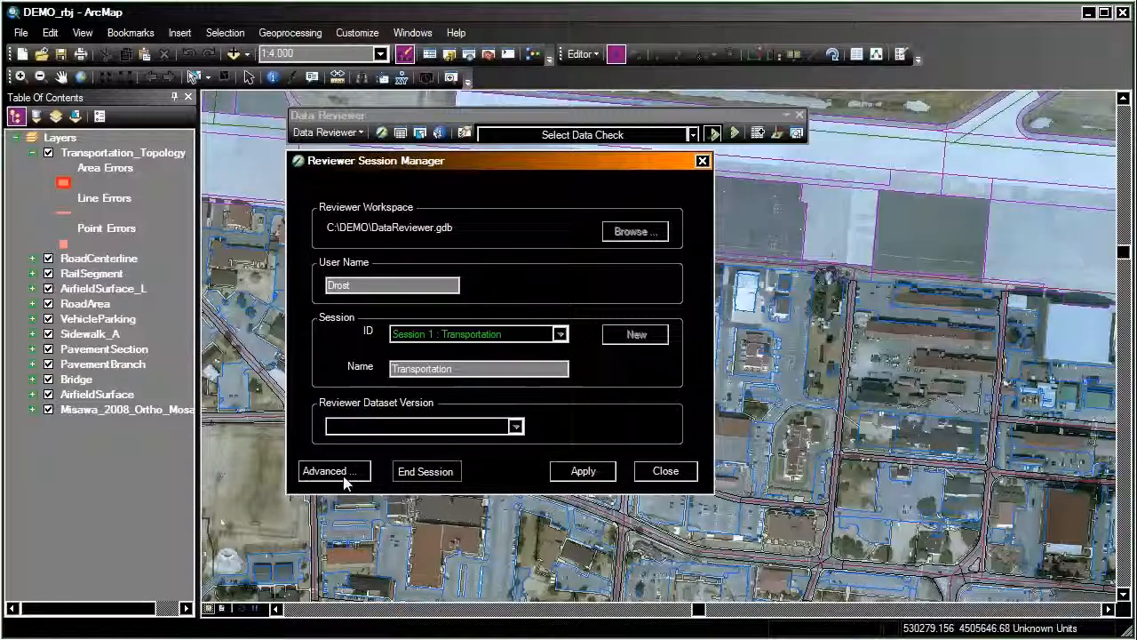
Show the advanced session options and review the batch job and duplicate-check settings of the reviewer methods
click(330, 471)
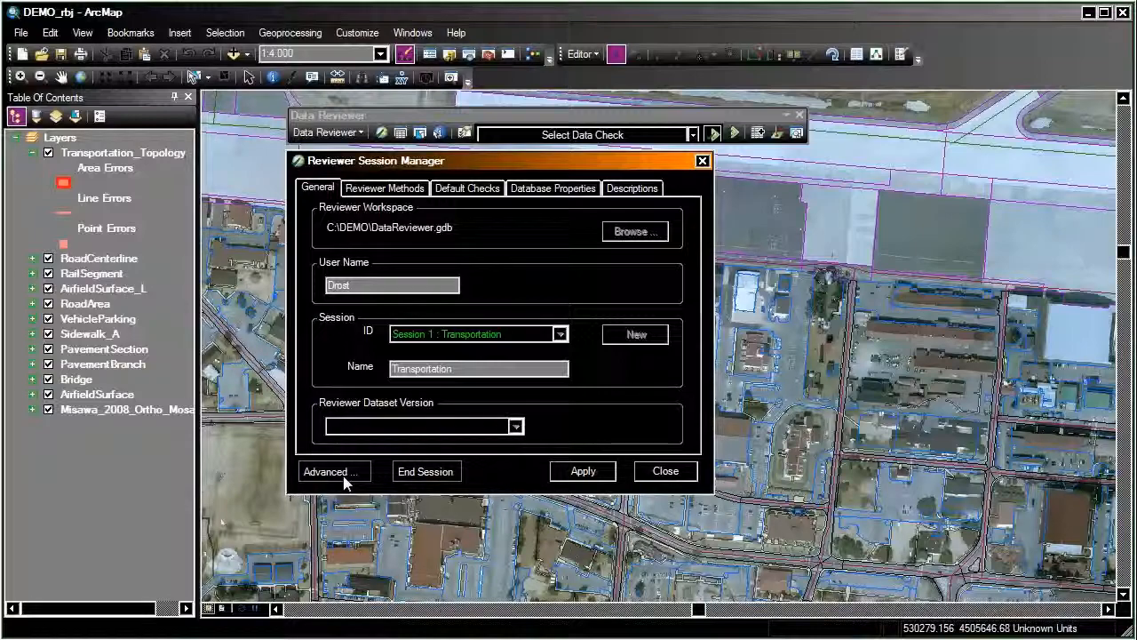
click(379, 190)
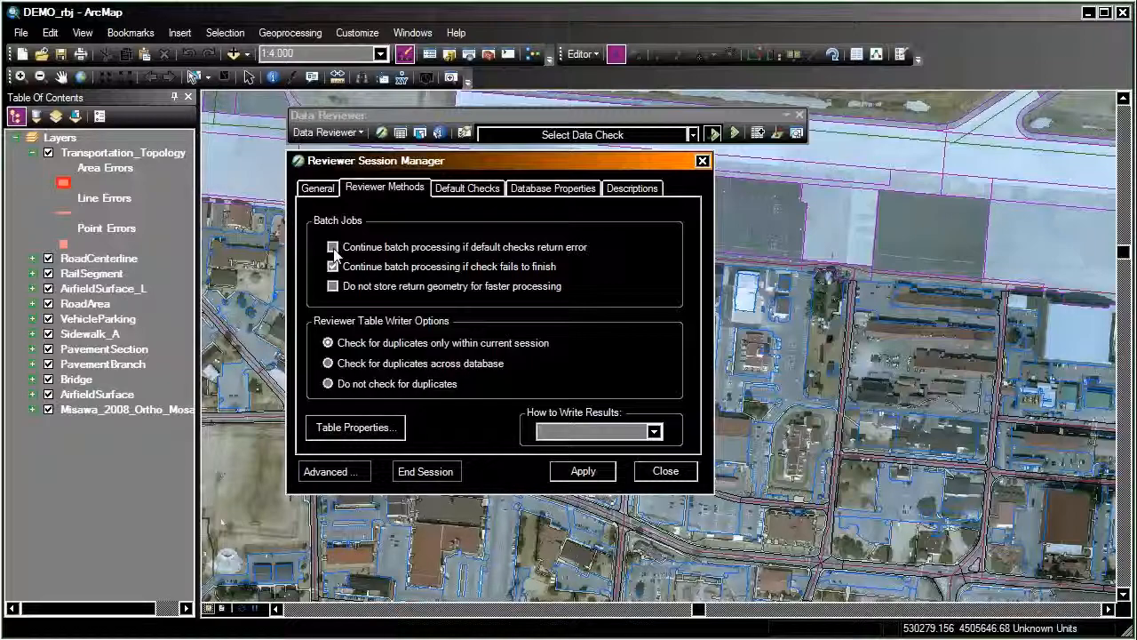
In the Reviewer table's properties, turn off visibility of the review technician, REVIEWDATE, correction, verification and QC_GRID fields
click(364, 430)
drag(387, 125, 630, 149)
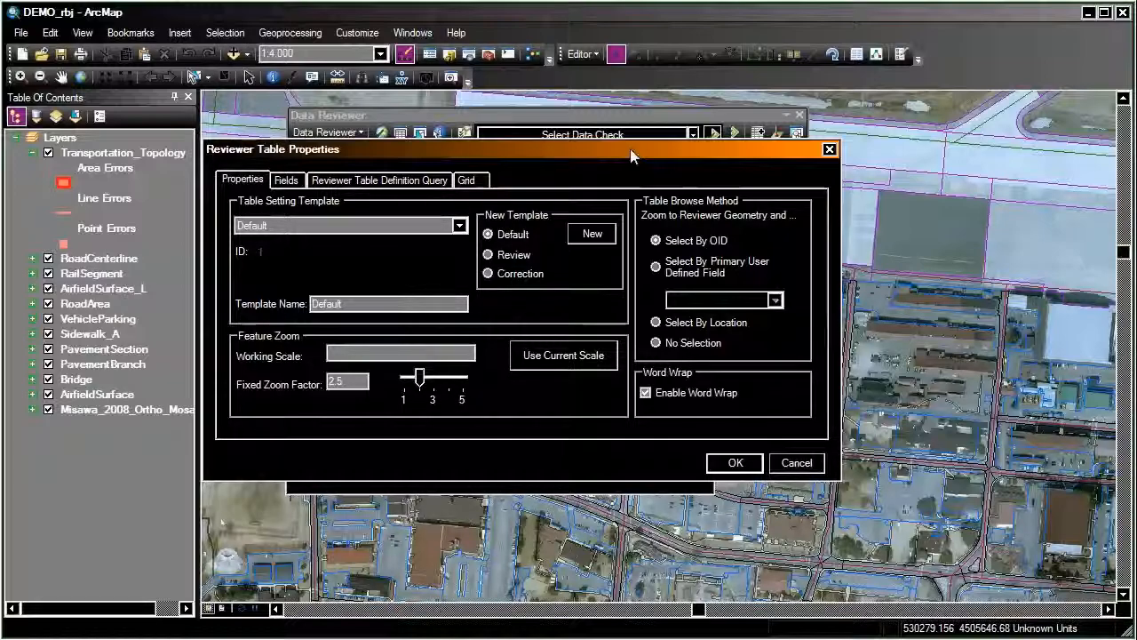
click(286, 181)
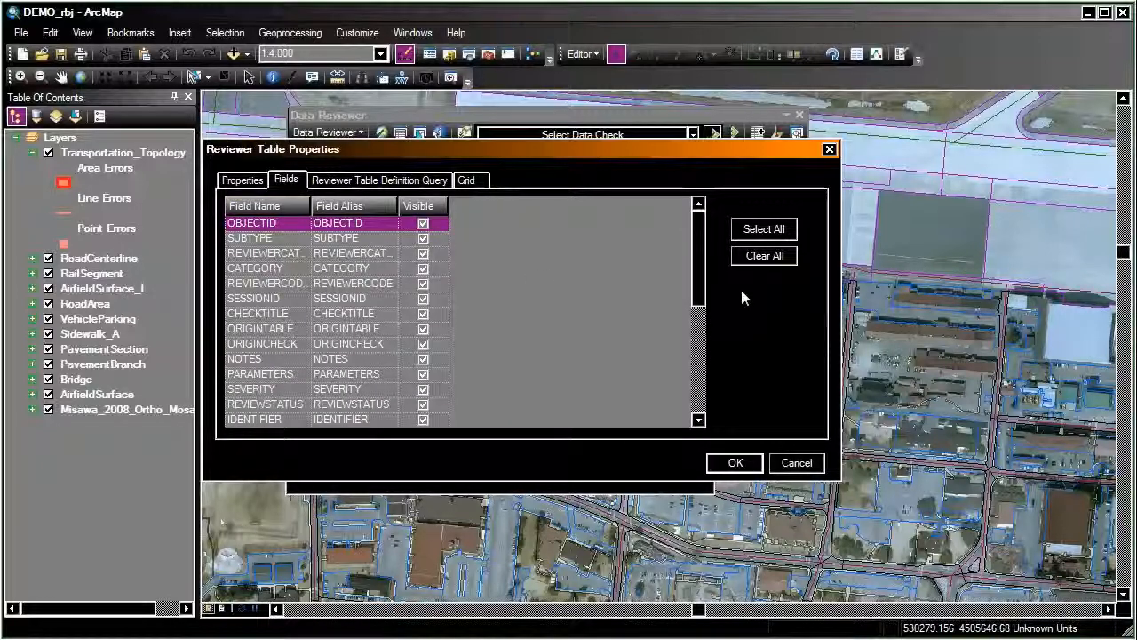
drag(700, 266, 702, 378)
click(423, 404)
click(423, 388)
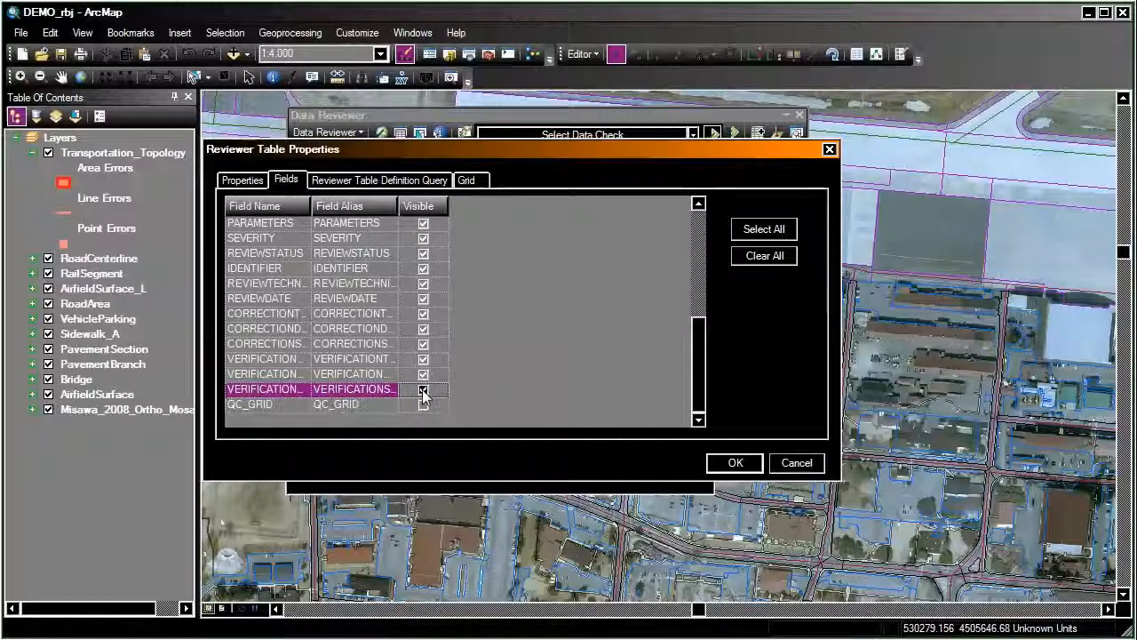
click(423, 374)
click(423, 358)
click(423, 343)
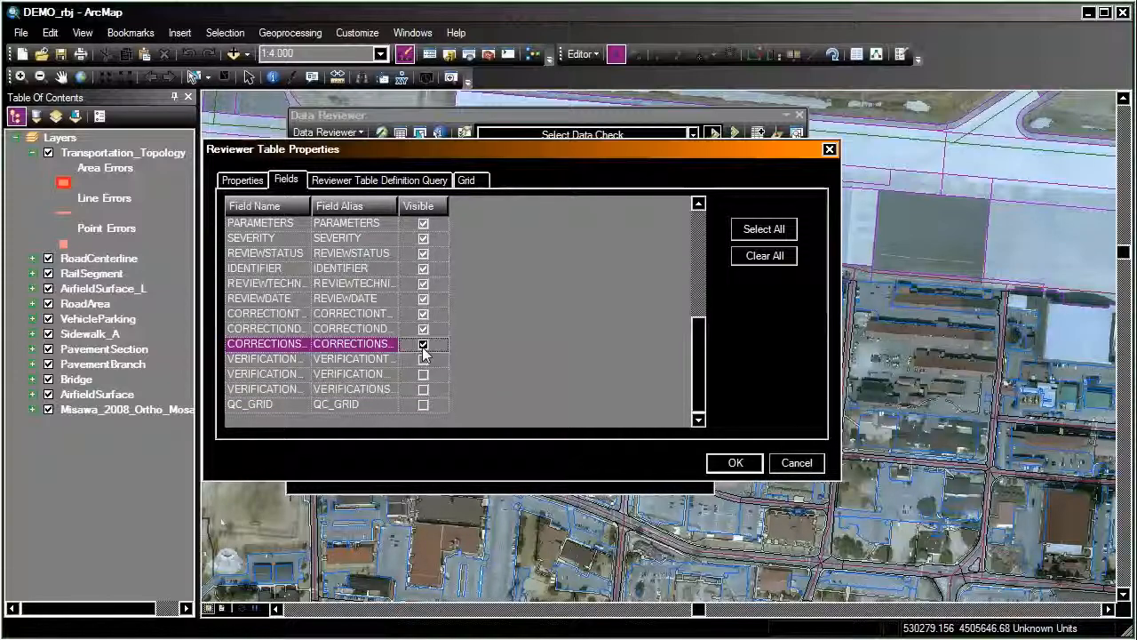
click(423, 328)
click(423, 312)
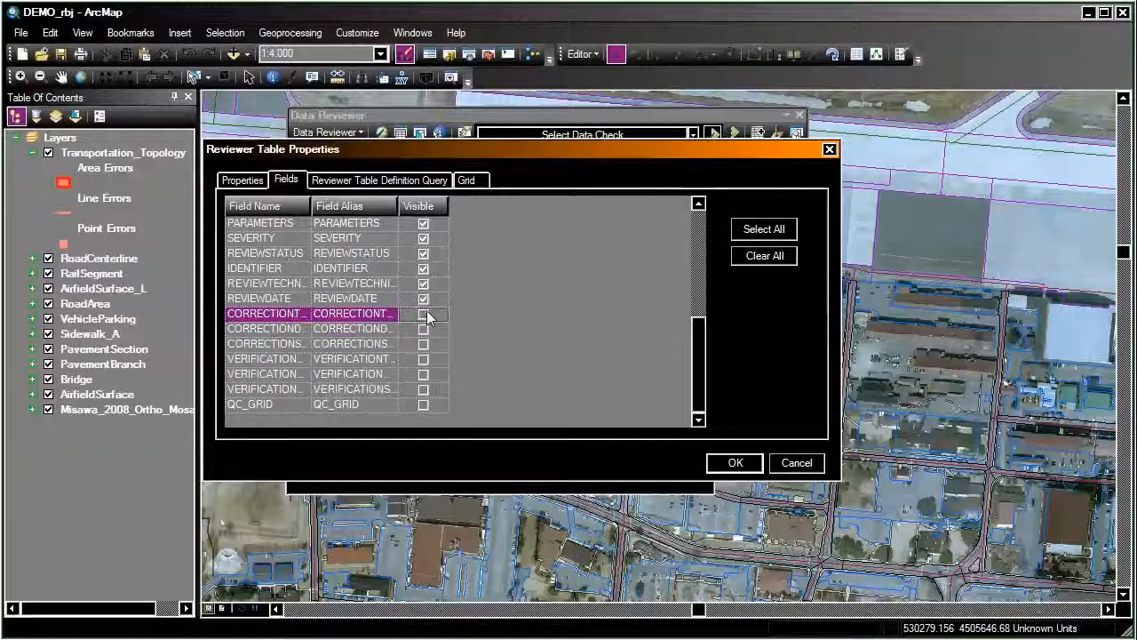
click(424, 298)
click(424, 284)
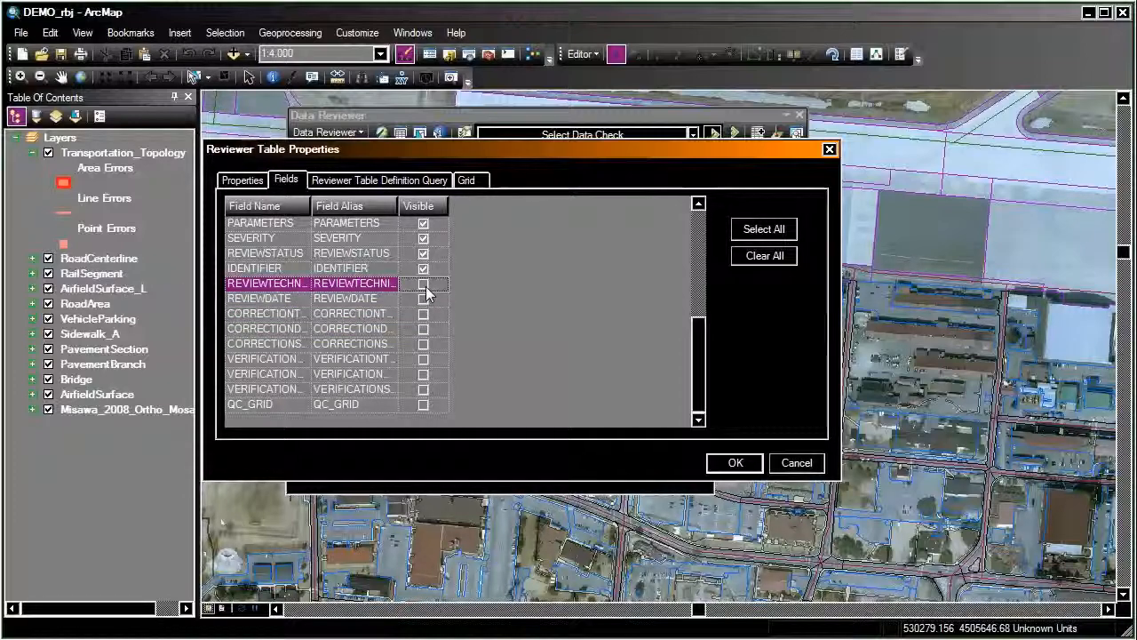
Make the review technician, REVIEWDATE and first correction field visible again, and discard the table property changes
click(424, 283)
click(424, 299)
click(423, 313)
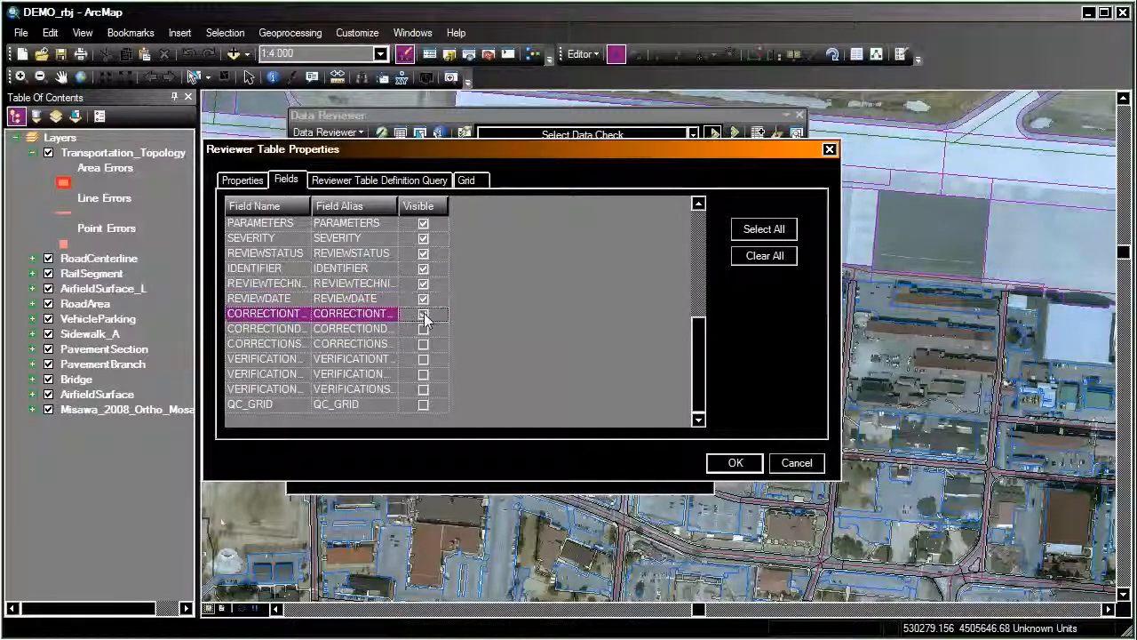
click(793, 463)
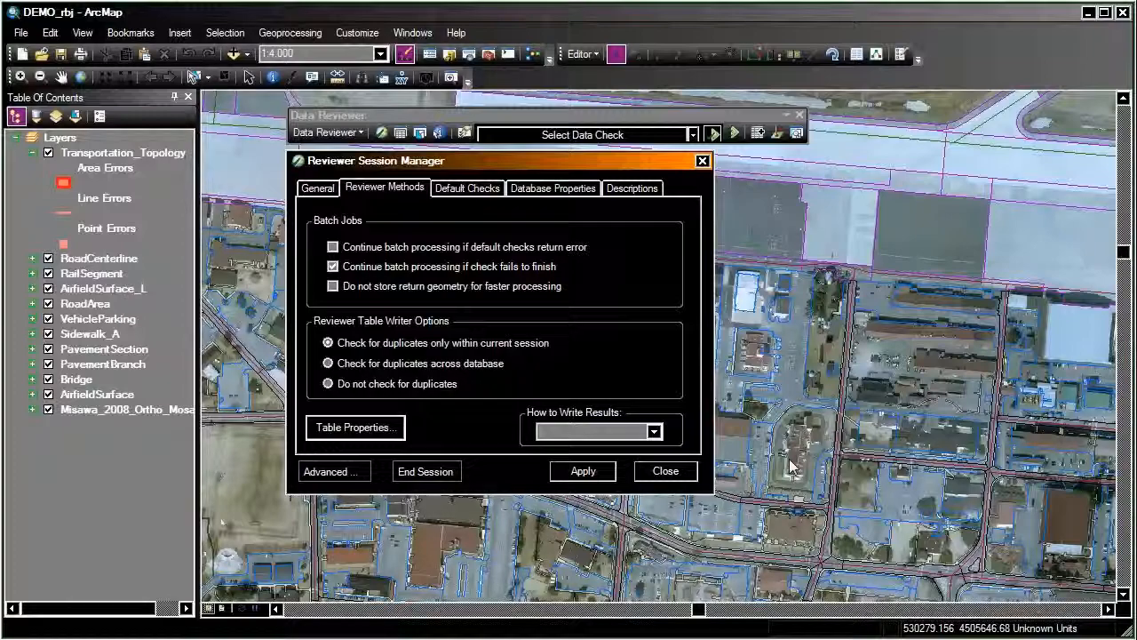
Set the Multipart Line, Multipart Polygon, Non-Linear Segment and Polyline or Path Closes on Self default checks to always execute
click(471, 189)
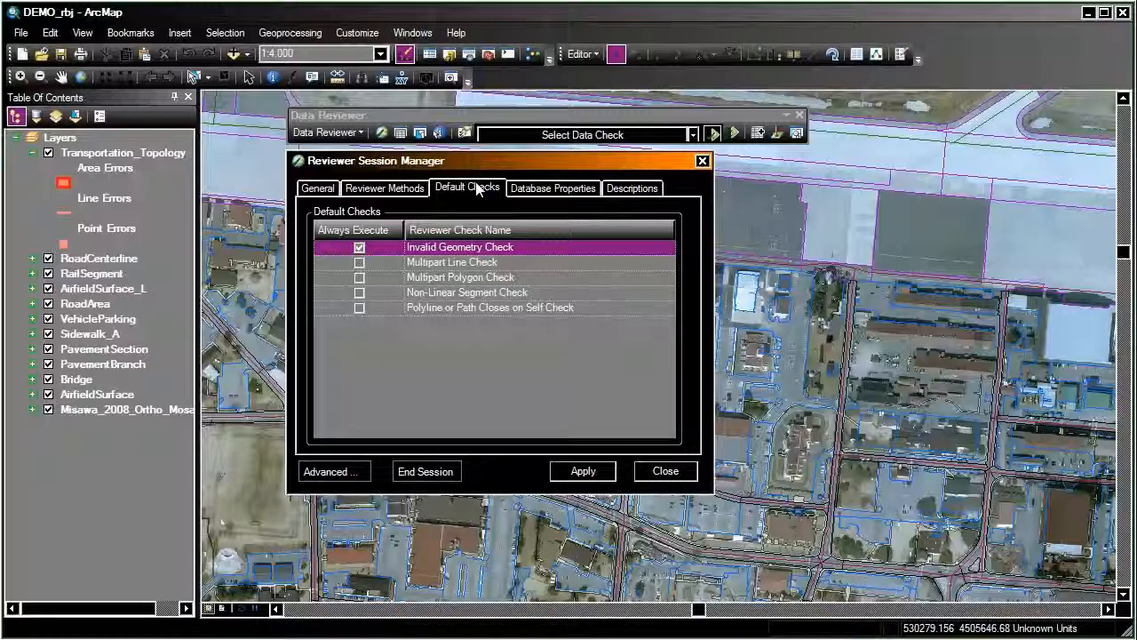
click(359, 262)
click(359, 277)
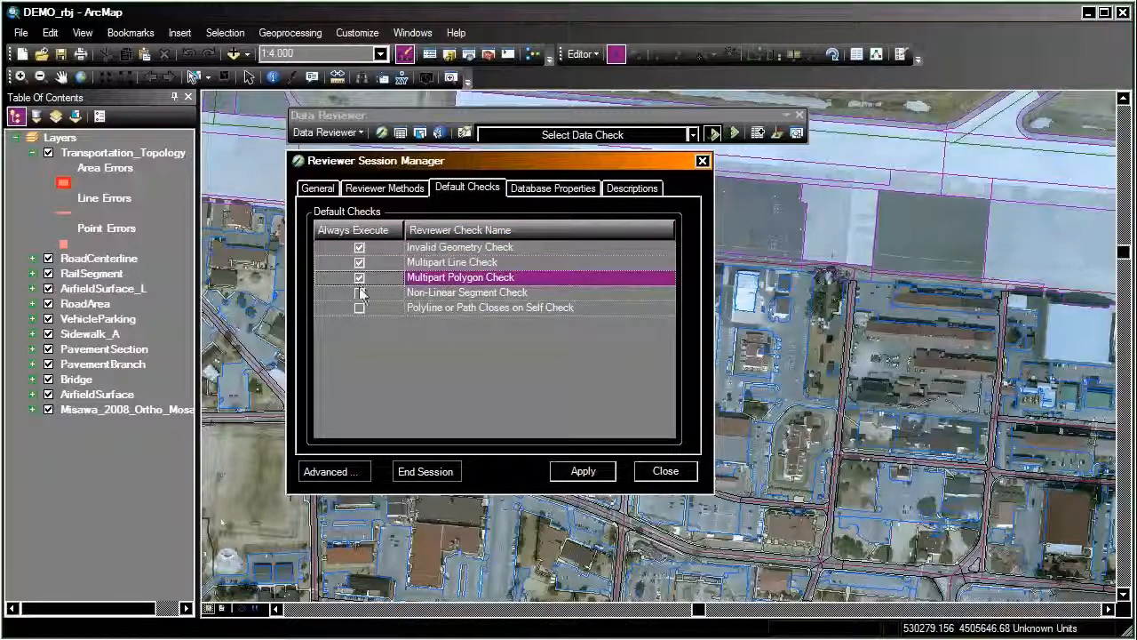
click(359, 292)
click(359, 307)
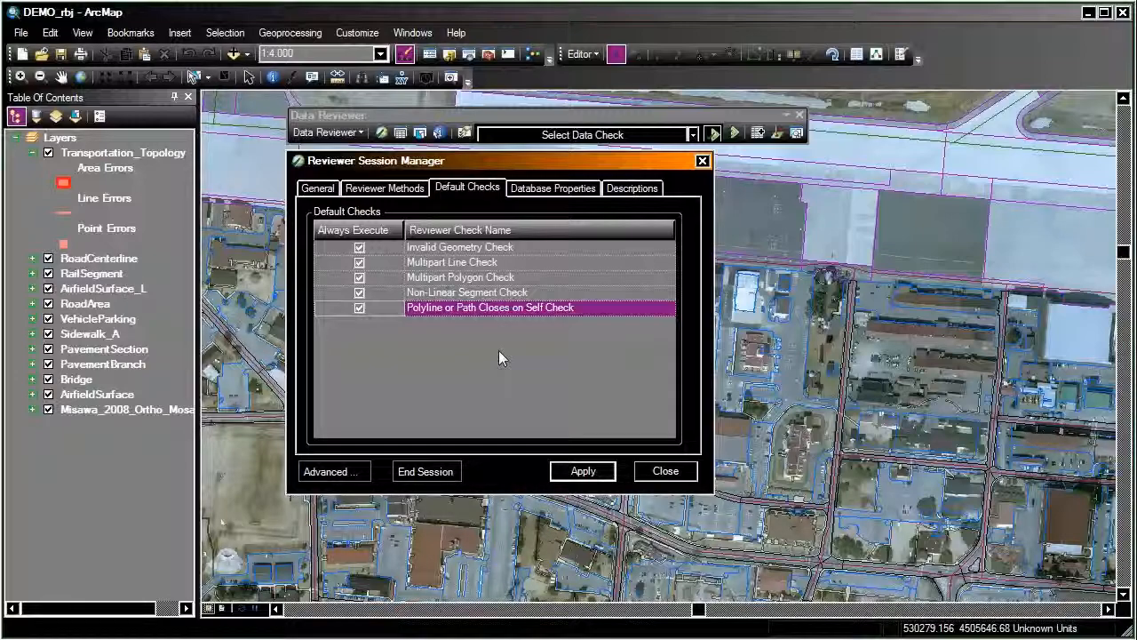
Revisit the reviewer methods, and switch off Always Execute for the Multipart Polygon and Polyline or Path Closes on Self default checks
click(382, 187)
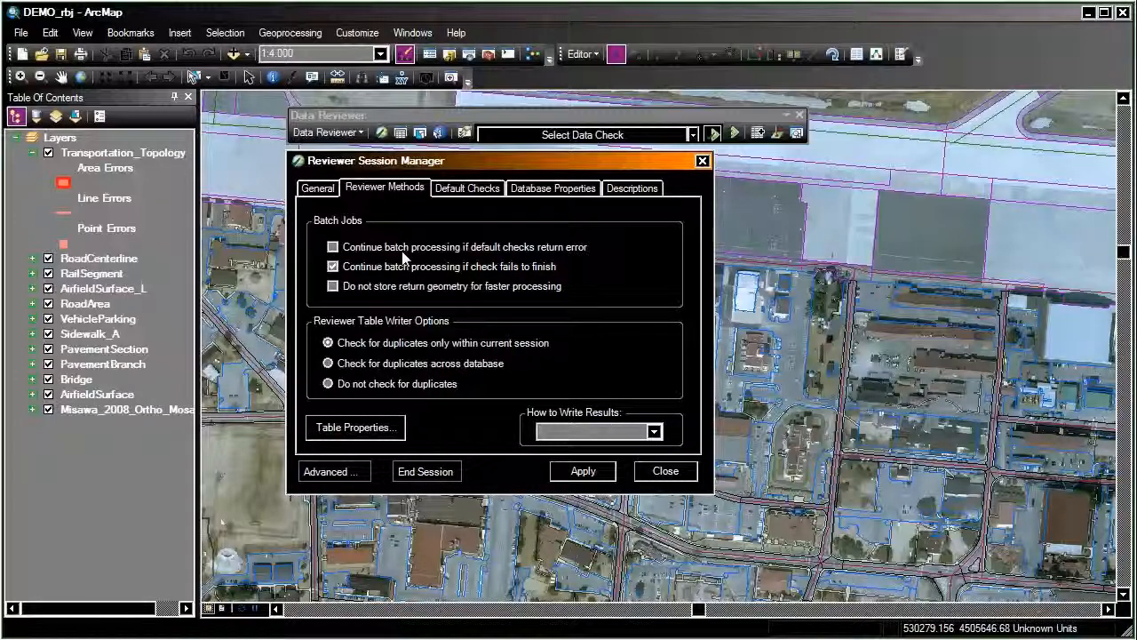
click(462, 191)
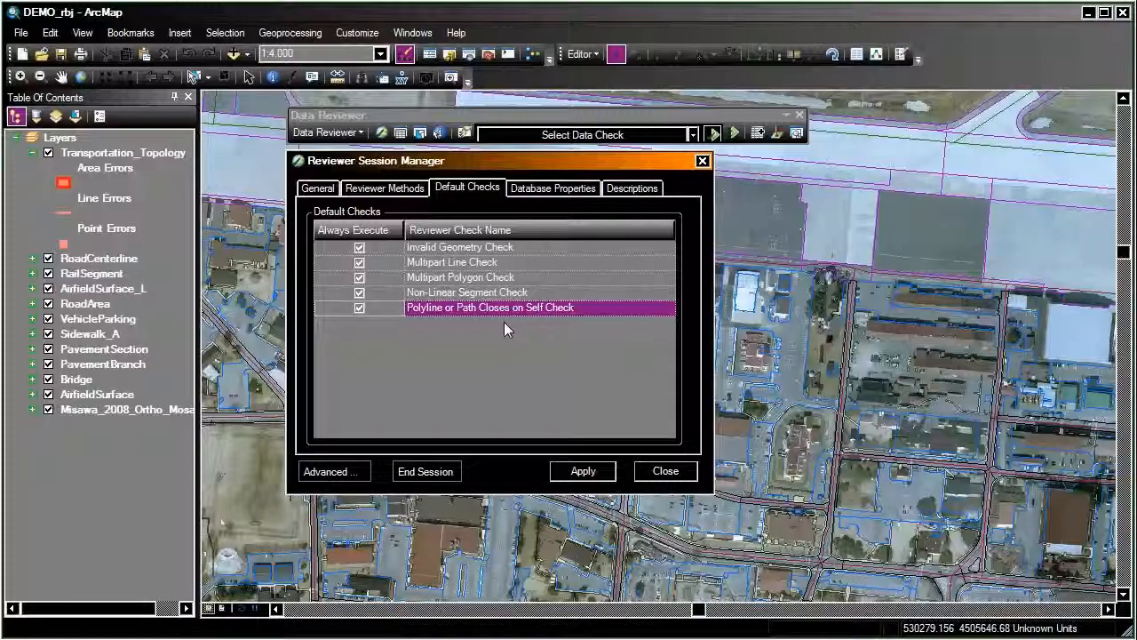
click(359, 277)
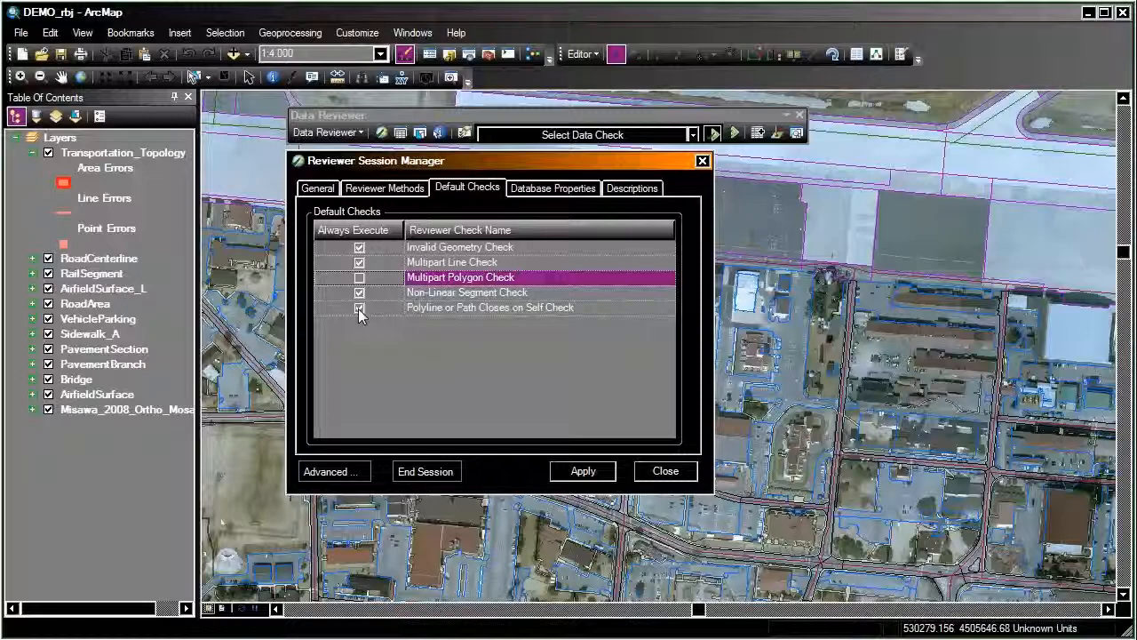
click(359, 308)
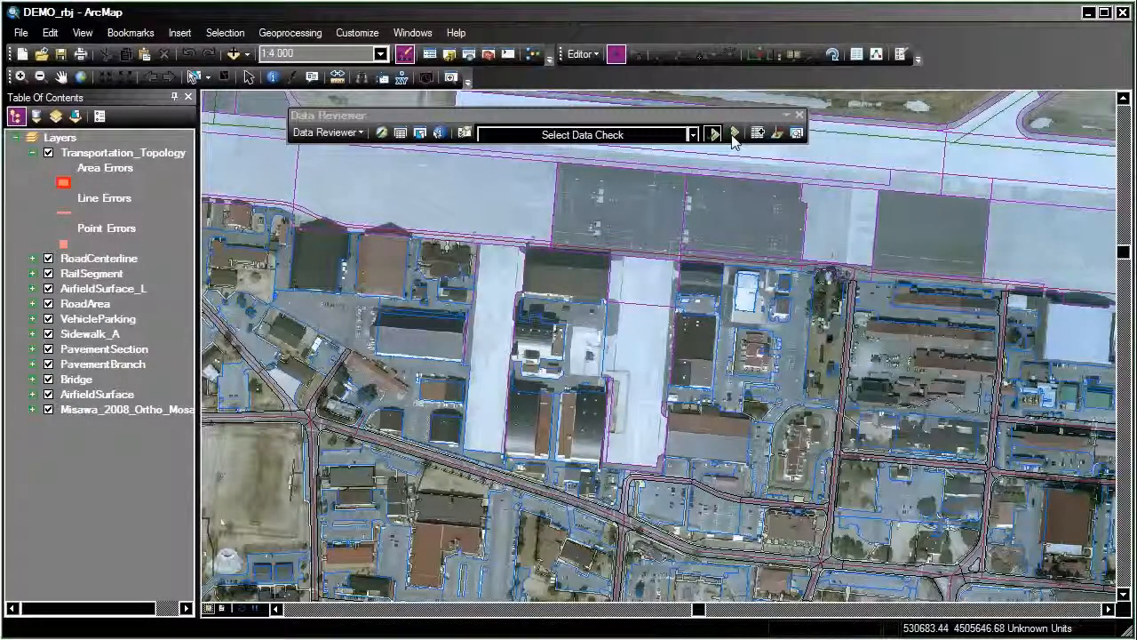
Set up a batch validation of the full database and load the Transportation batch job file from the DEMO\RBJ folder, dismissing the processing warnings
click(734, 135)
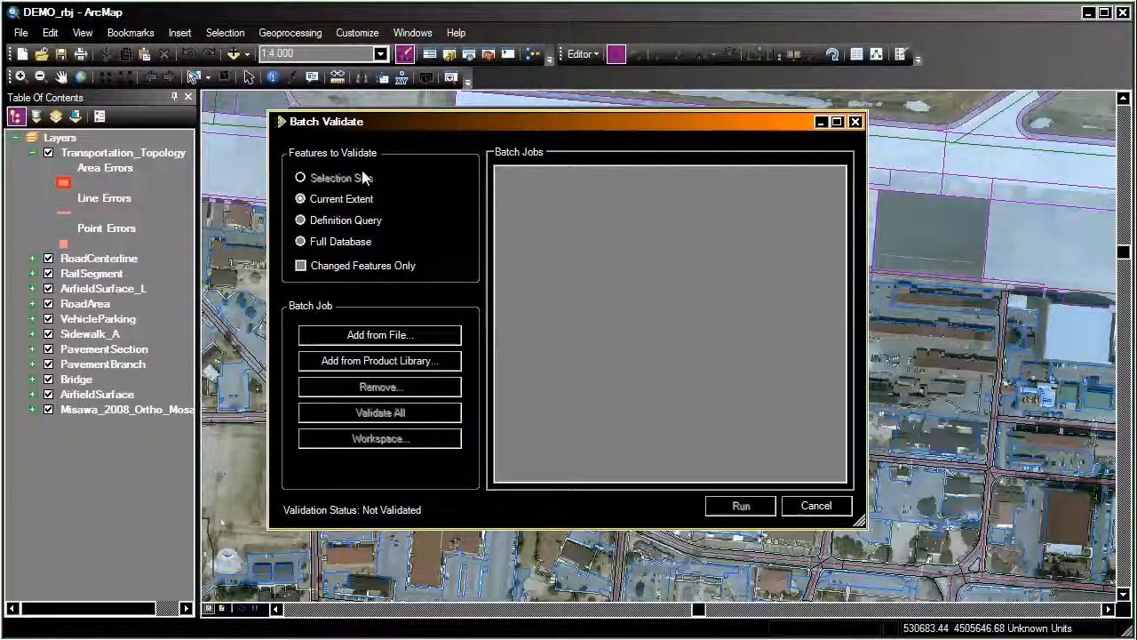
click(300, 242)
click(324, 343)
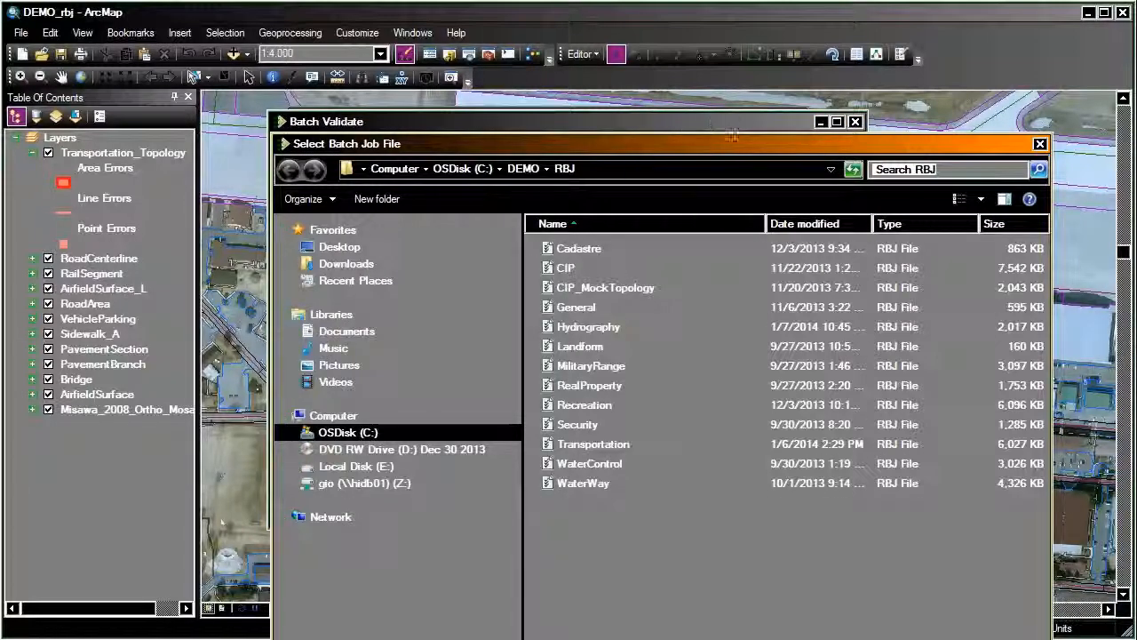
drag(743, 146, 673, 72)
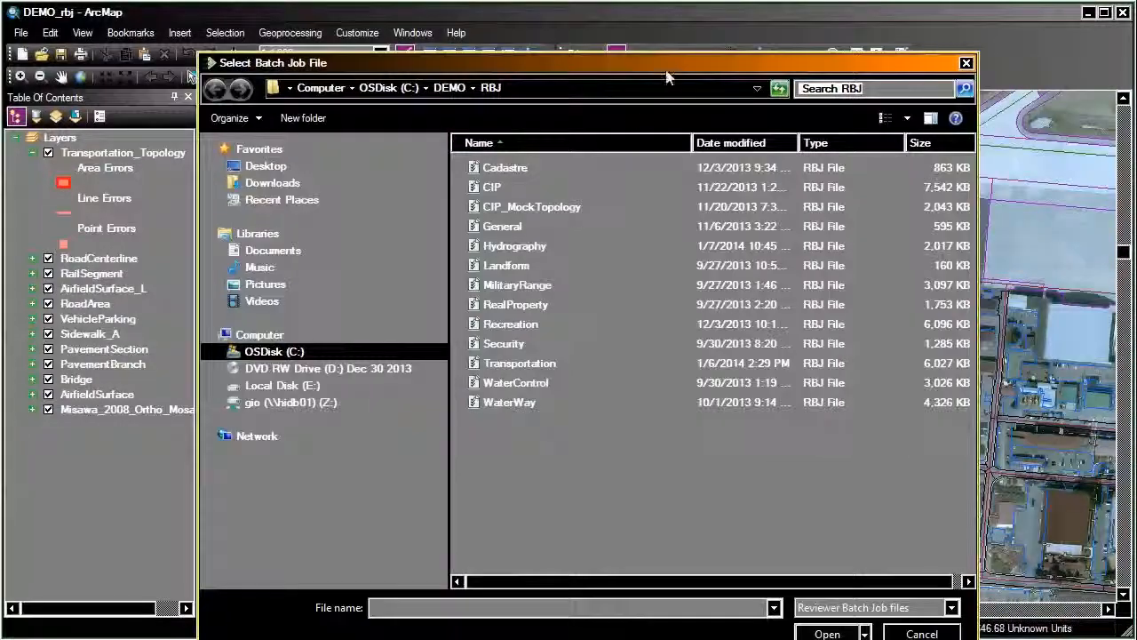
click(509, 363)
drag(709, 53, 685, 70)
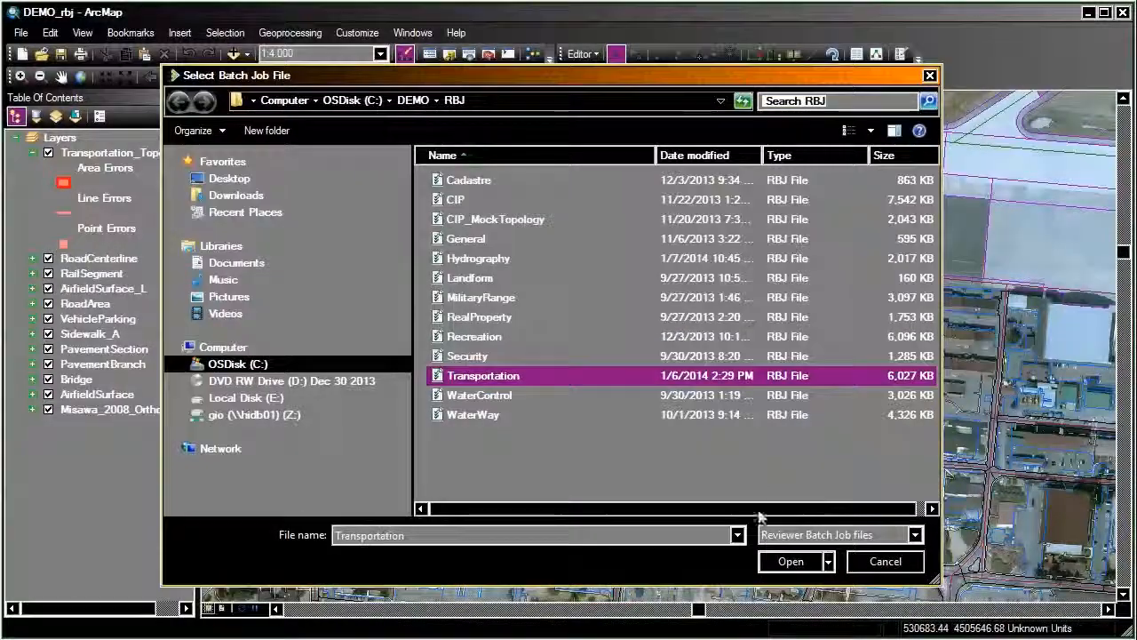
click(783, 565)
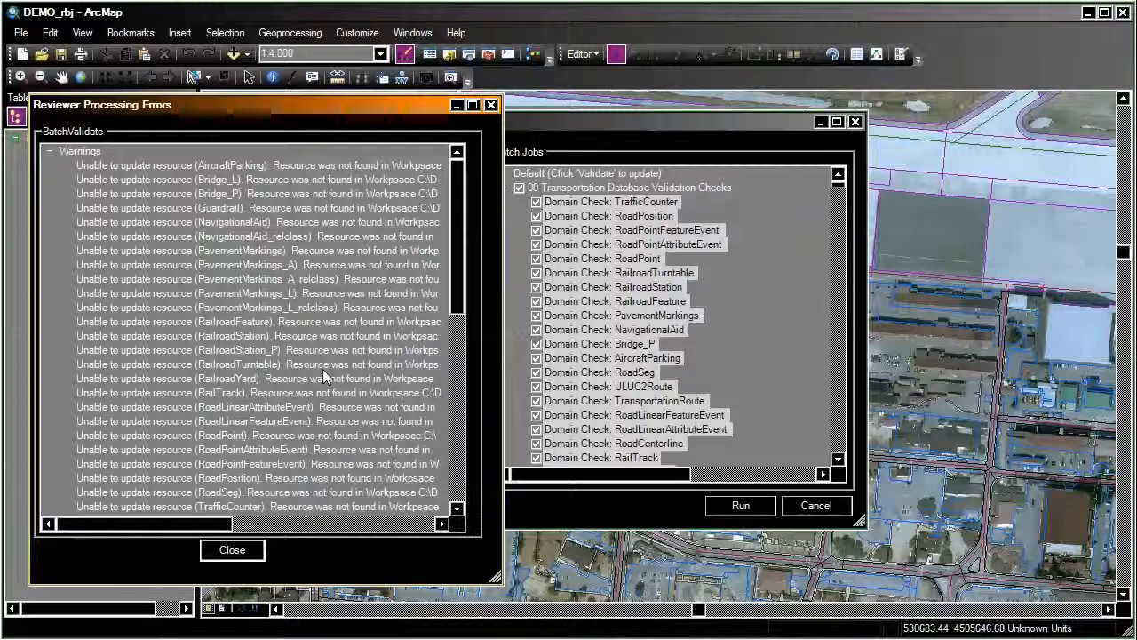
click(232, 550)
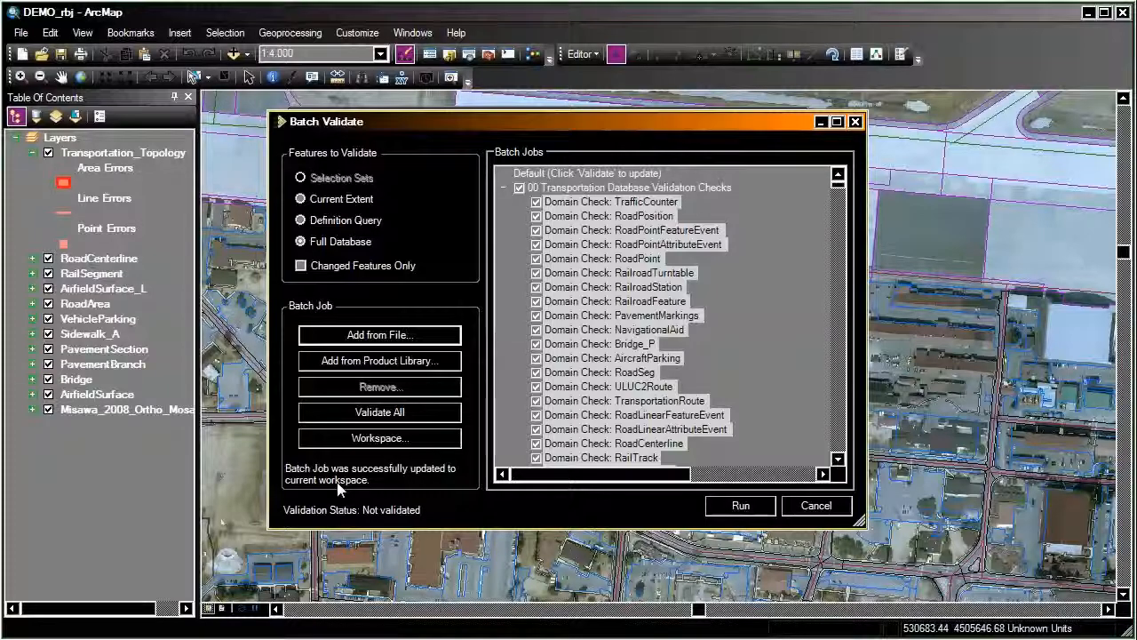
Validate all checks in the batch job, and look through the default checks and the Transportation Database Validation Checks
click(380, 412)
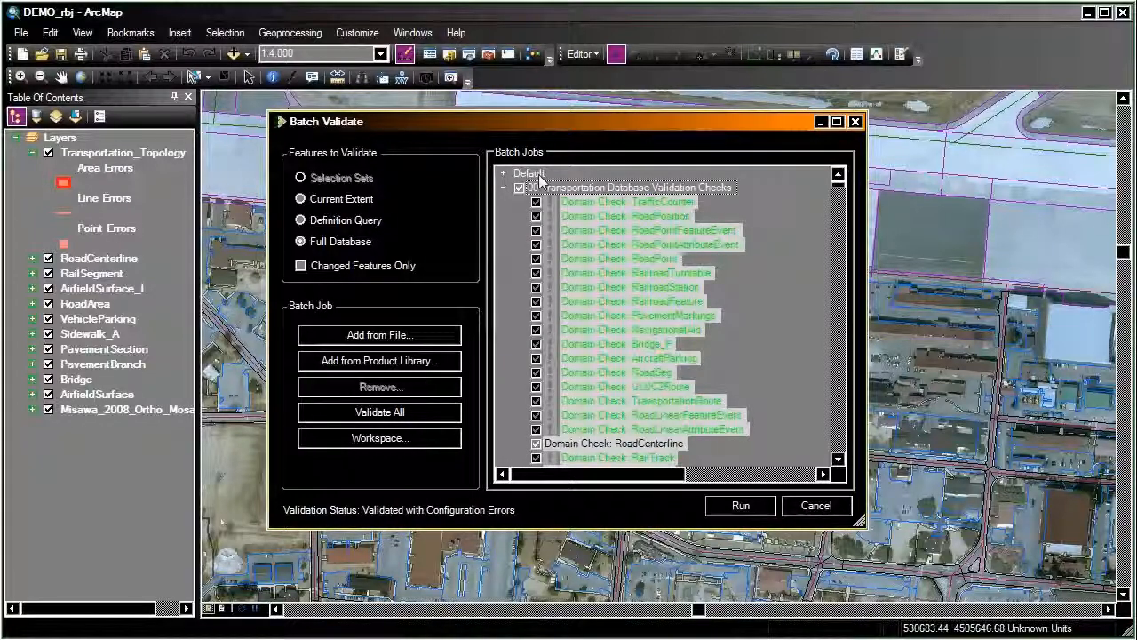
click(503, 172)
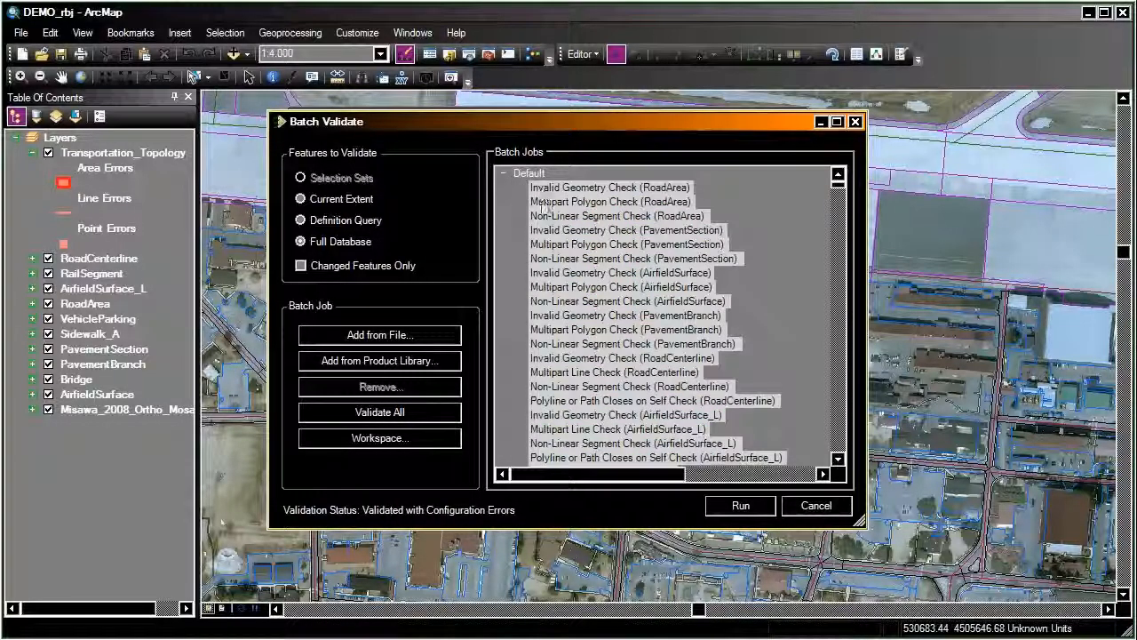
scroll(659, 393, down, 10)
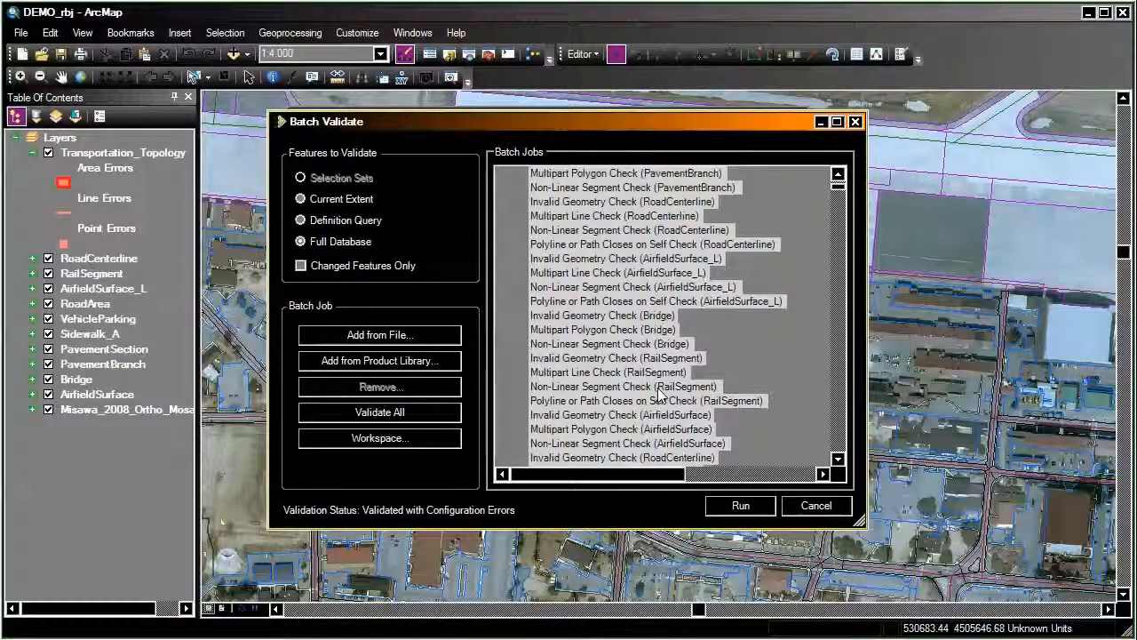
scroll(659, 396, down, 10)
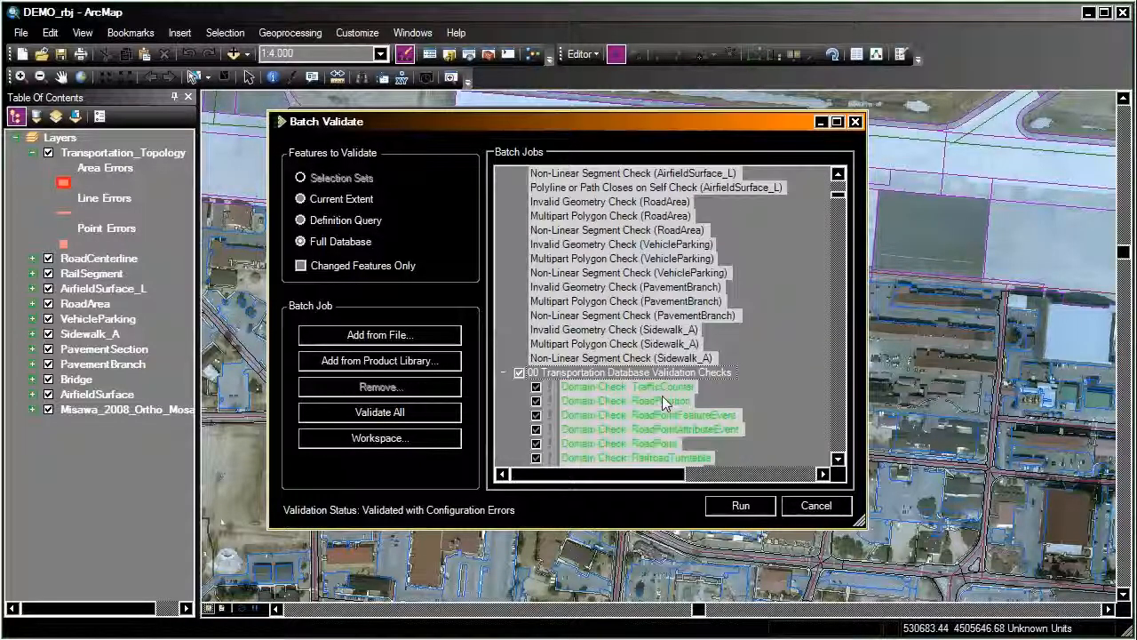
scroll(660, 394, down, 3)
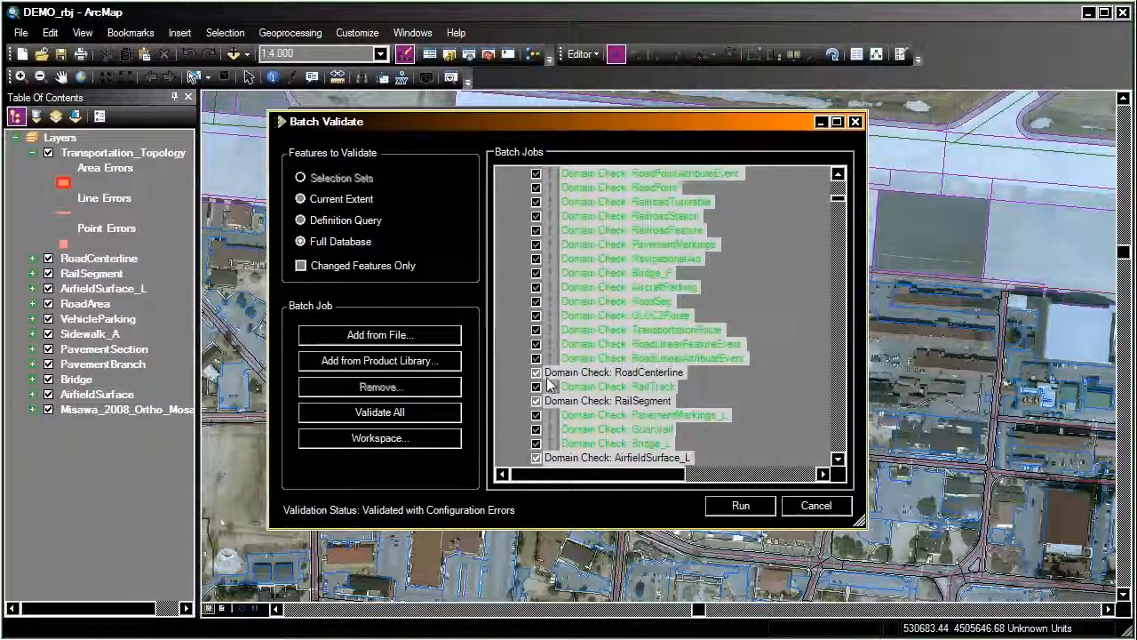
scroll(560, 379, up, 6)
scroll(563, 383, up, 10)
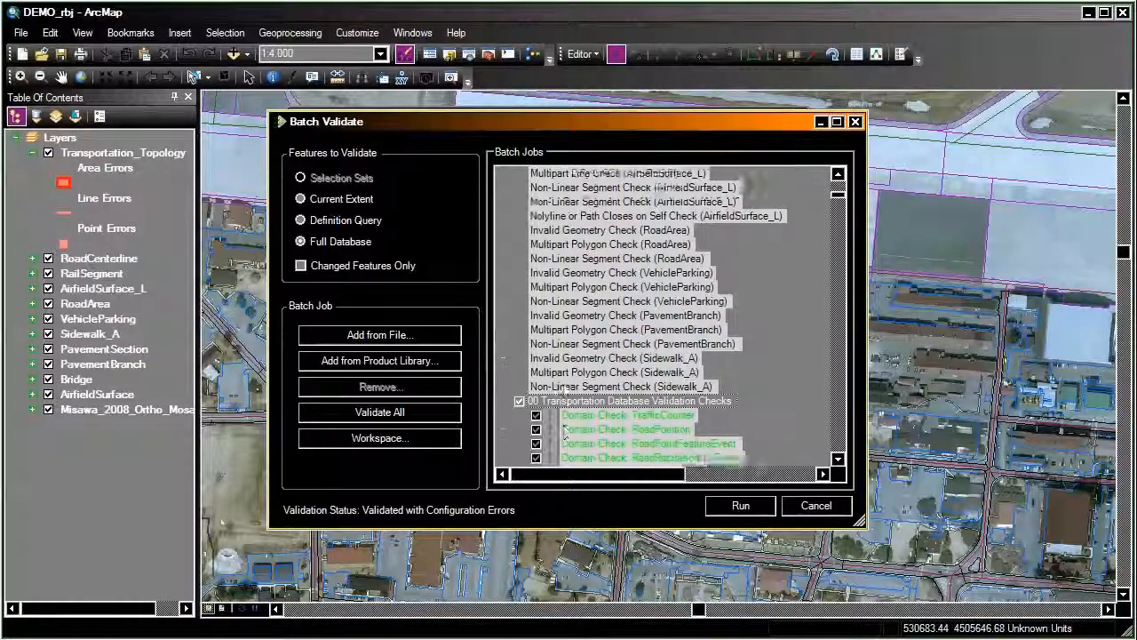
scroll(568, 394, up, 6)
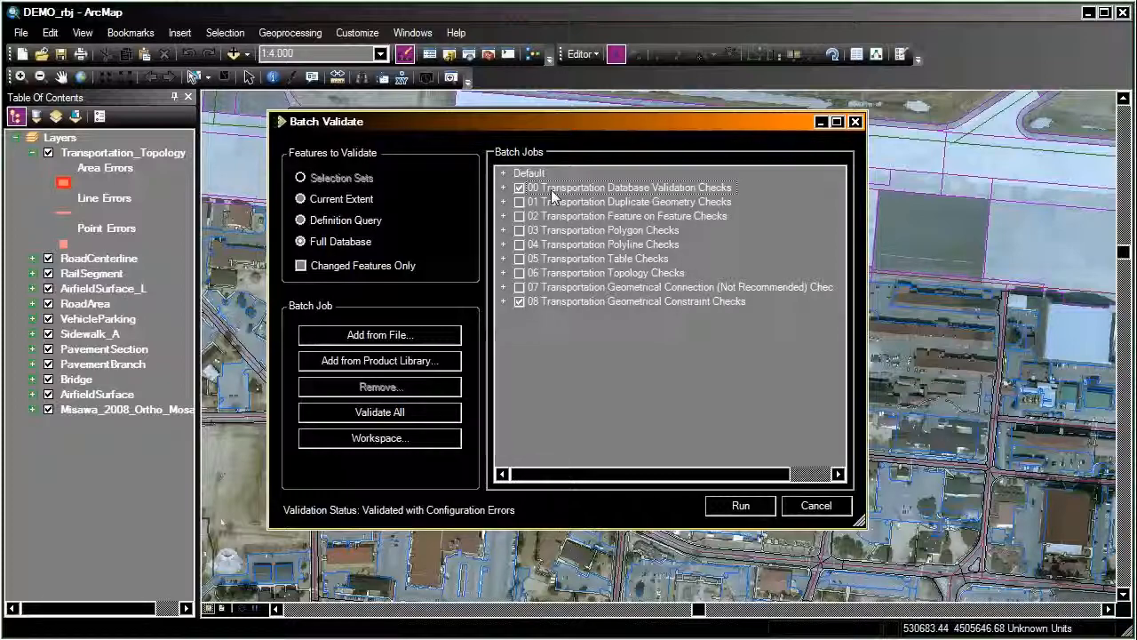
Leave the batch validation and rename the reviewer session to "Transportation: Database Validation Checks", applying the change
click(816, 506)
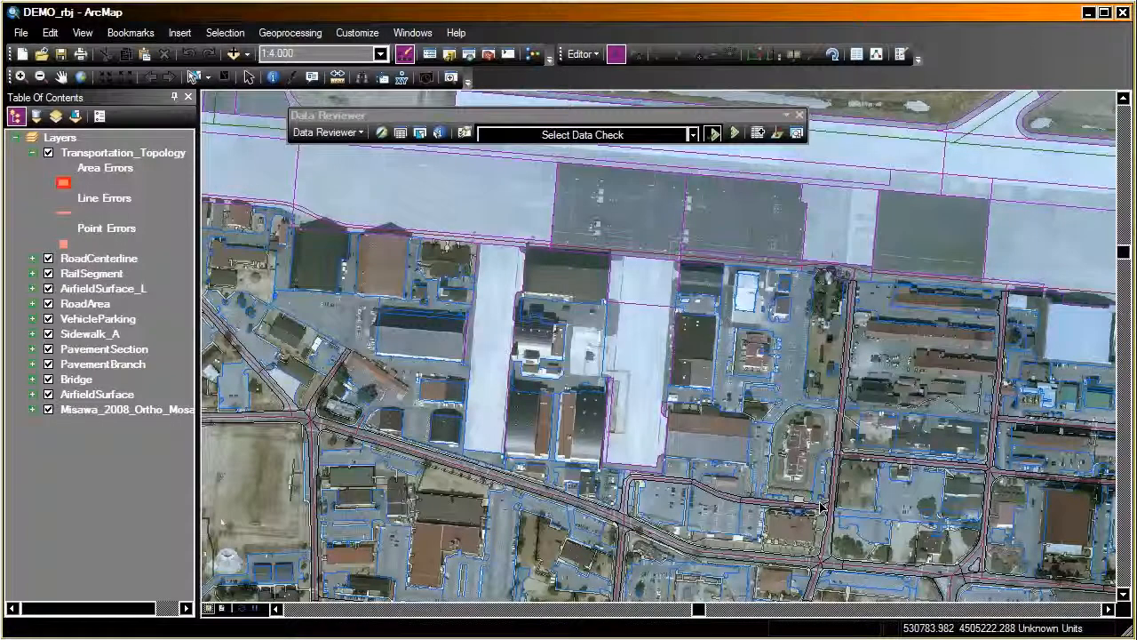
click(381, 138)
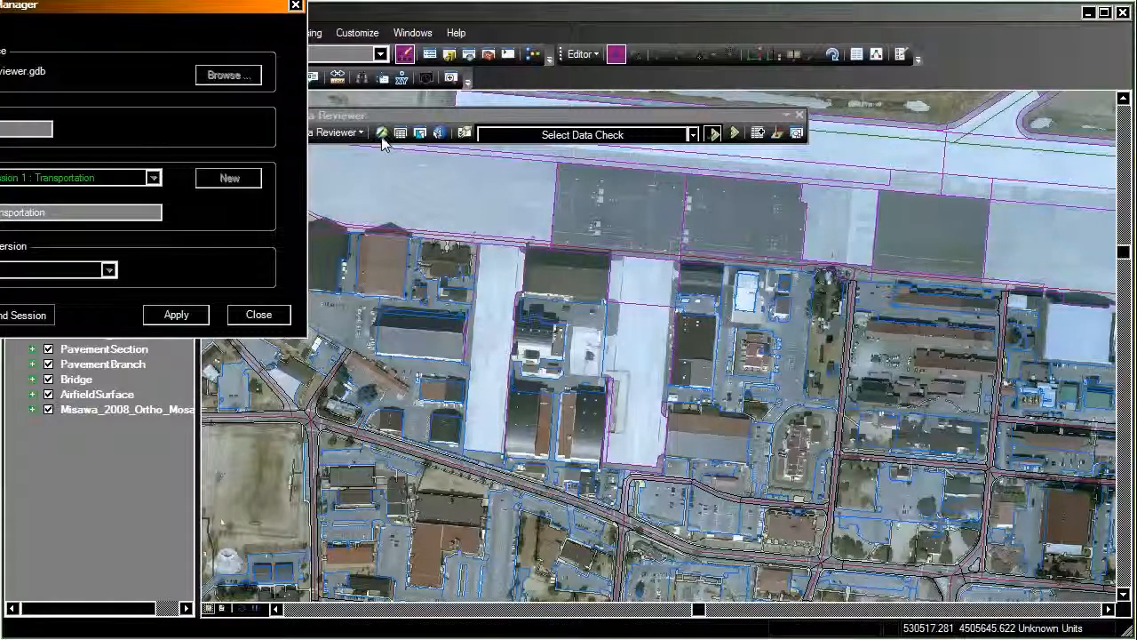
drag(215, 13, 786, 205)
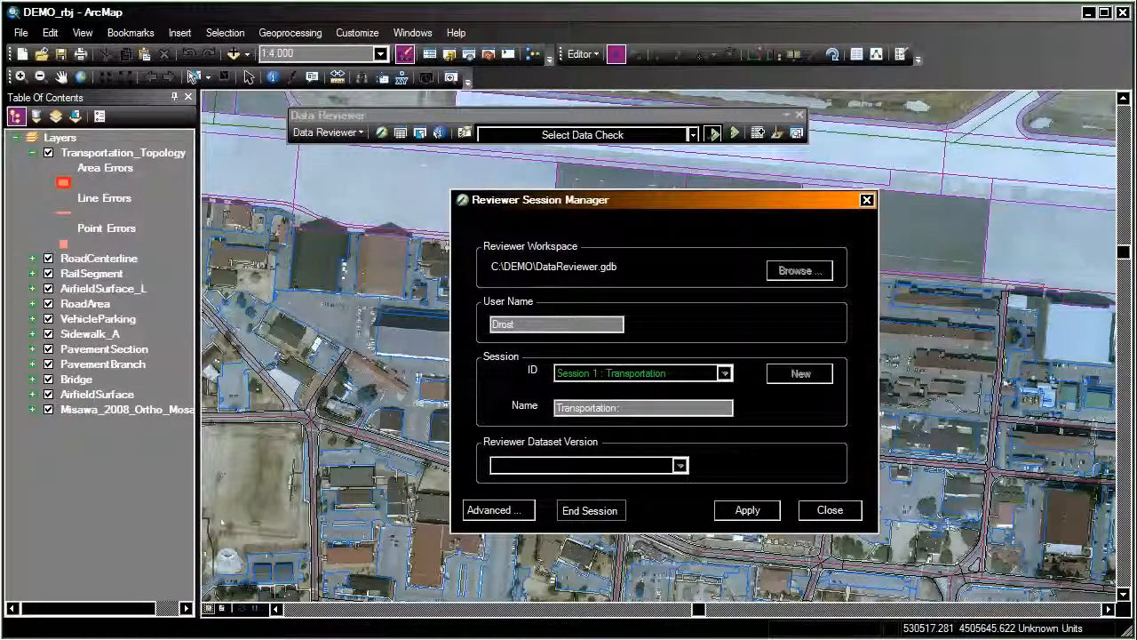
text(base Validation Checks)
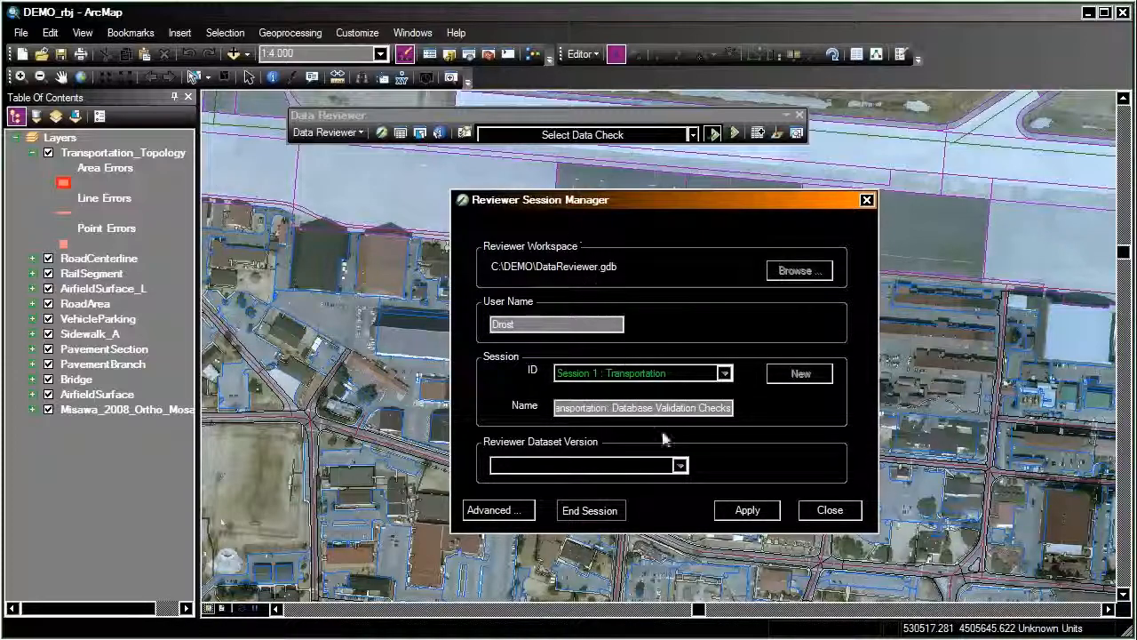
click(739, 514)
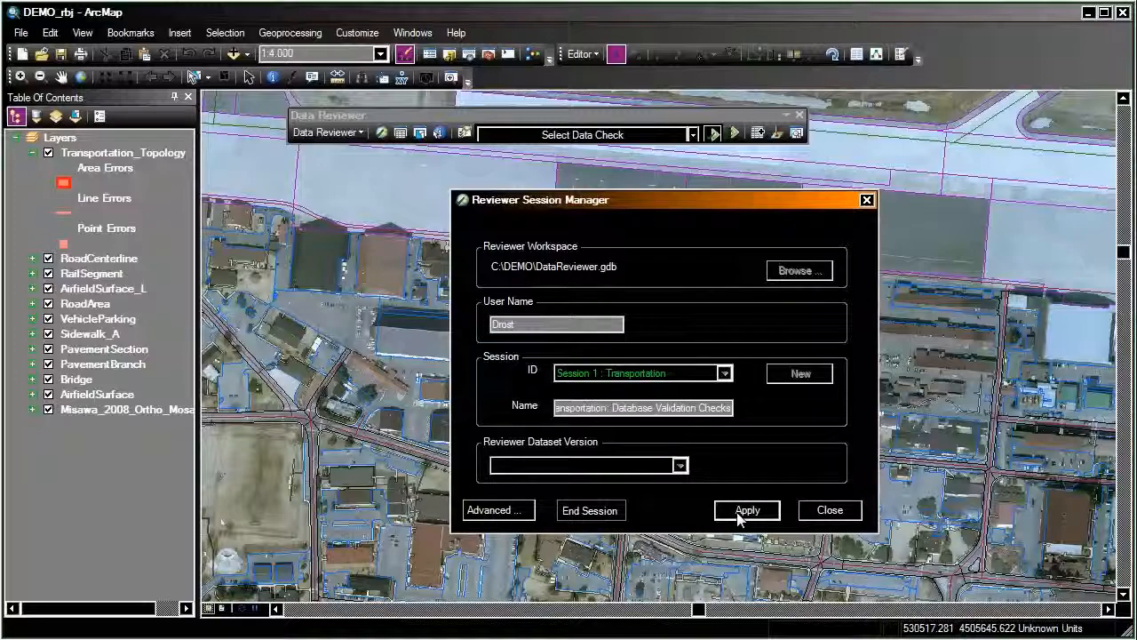
click(828, 511)
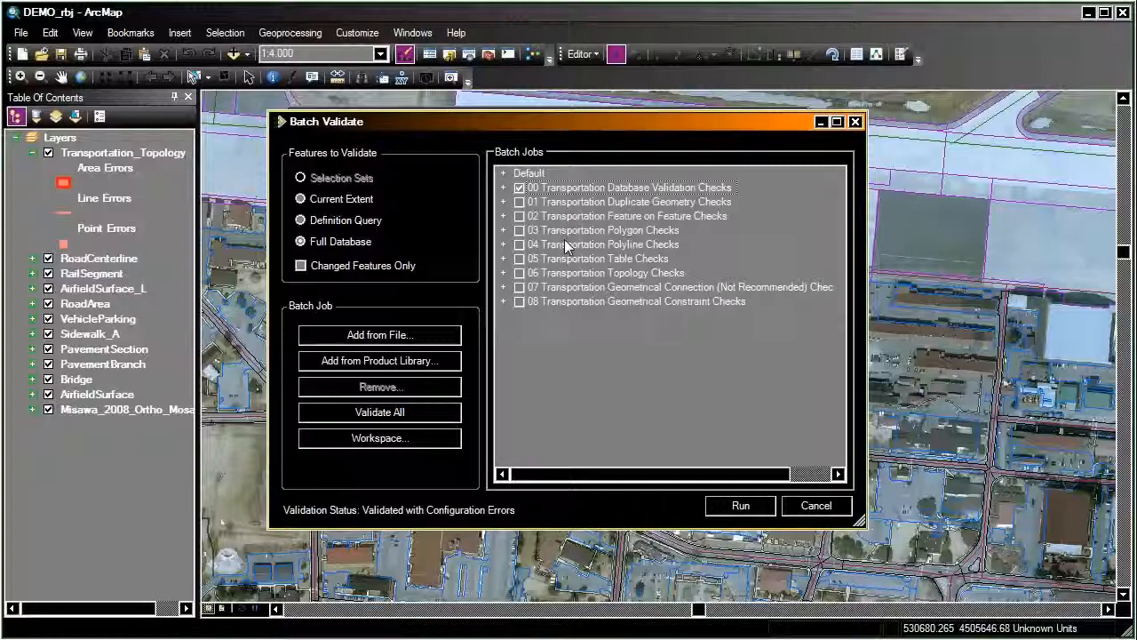
In the batch validation, try including and excluding the Database Validation, Duplicate Geometry, Feature on Feature and Polygon check groups
click(520, 205)
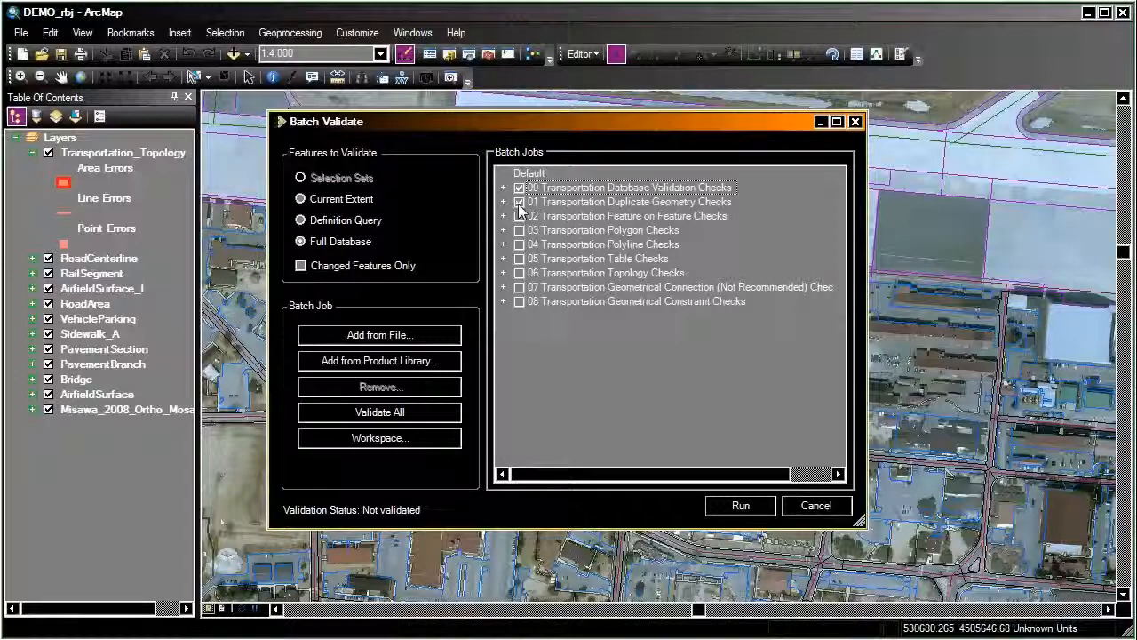
click(519, 217)
click(519, 230)
click(520, 230)
click(520, 215)
click(520, 202)
click(520, 188)
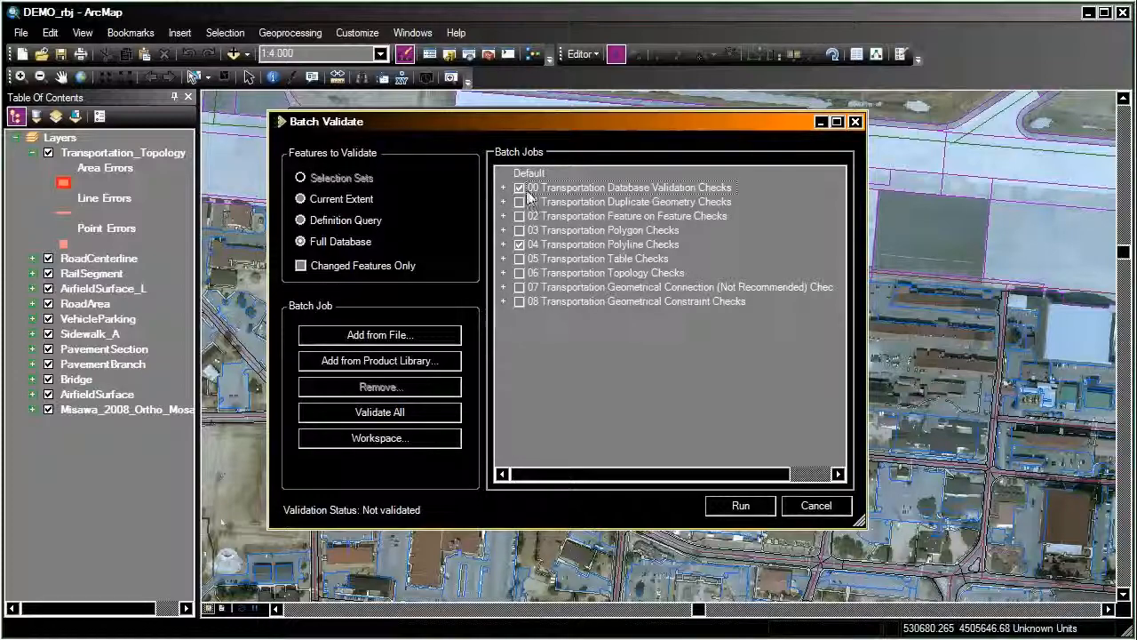
click(521, 188)
ctrl+click(521, 188)
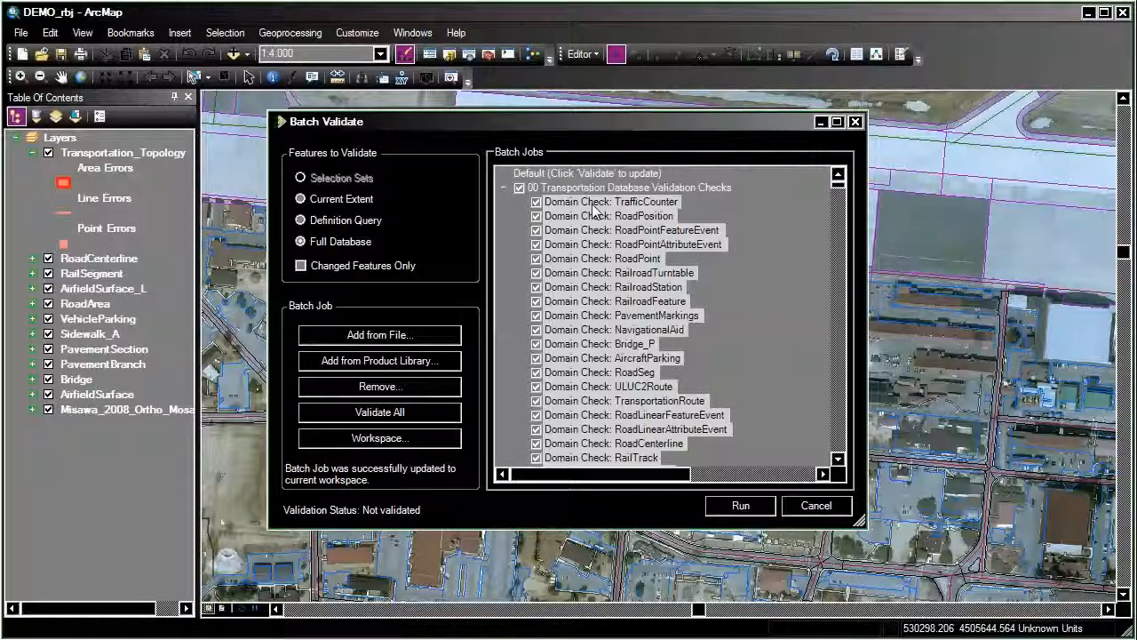
Examine the domain, relationship and subtype checks in the 00 Transportation Database Validation Checks group
scroll(596, 214, down, 1)
scroll(596, 214, down, 6)
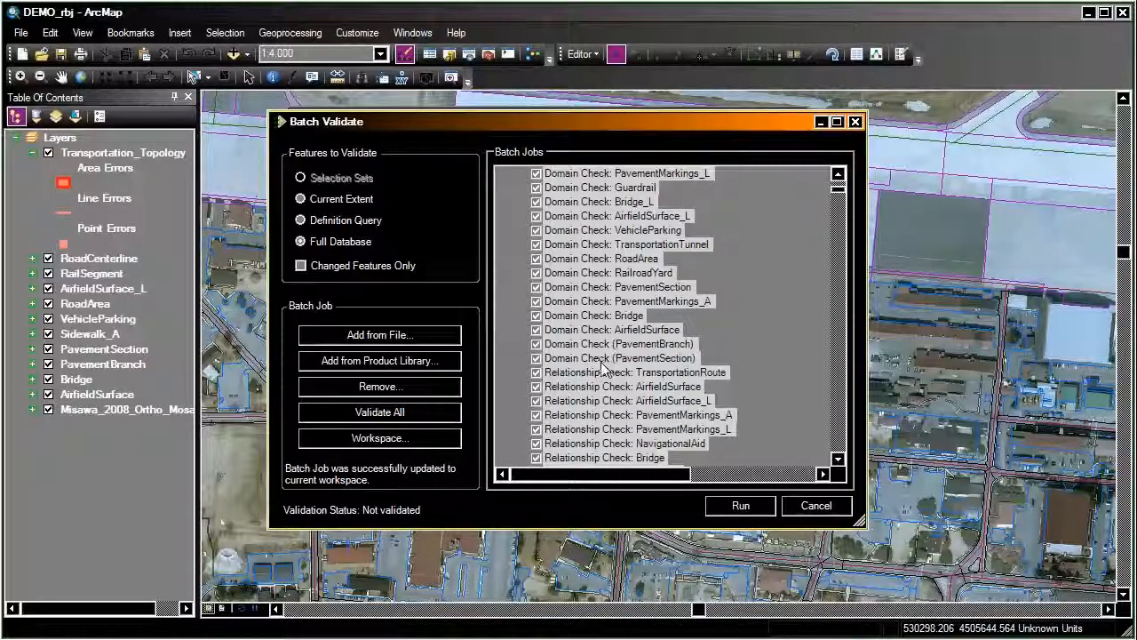
click(577, 372)
scroll(582, 380, down, 4)
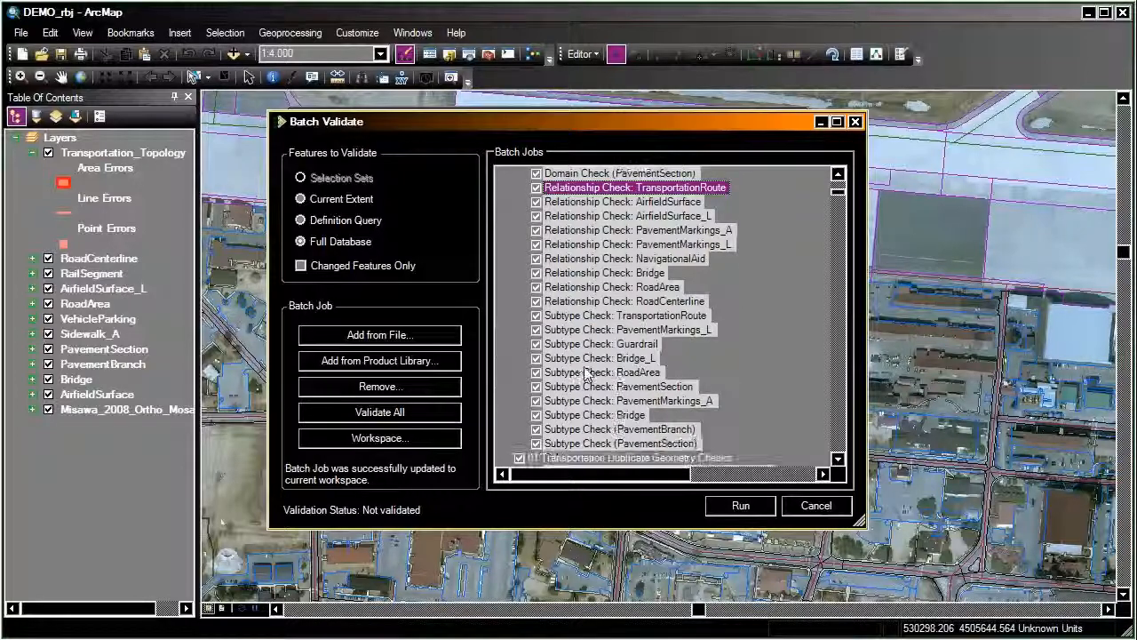
click(593, 316)
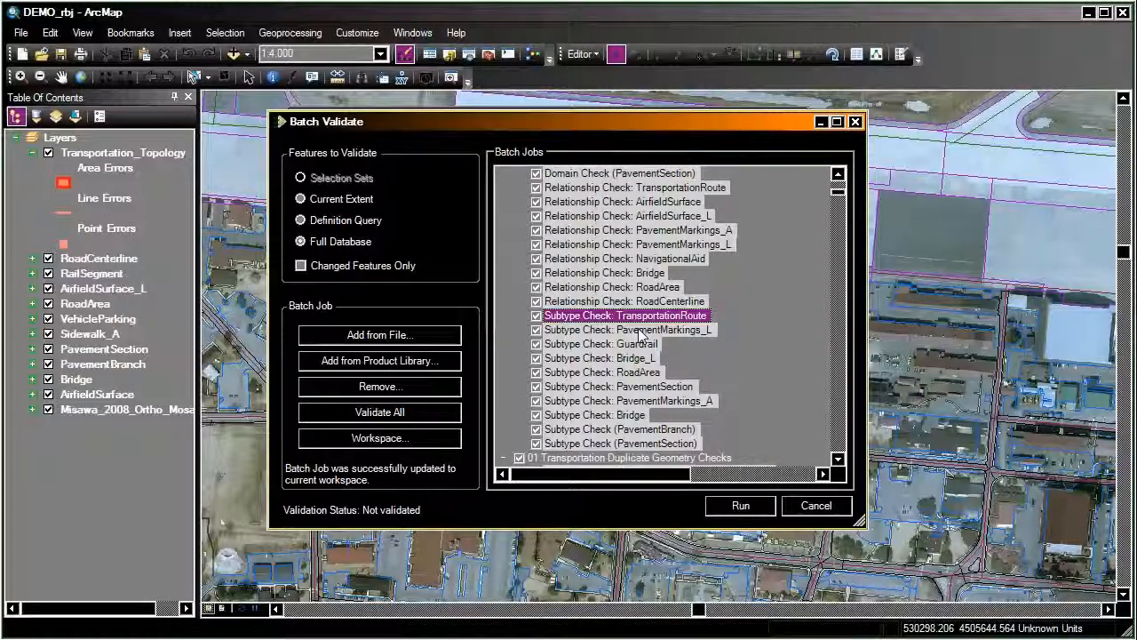
scroll(636, 347, up, 12)
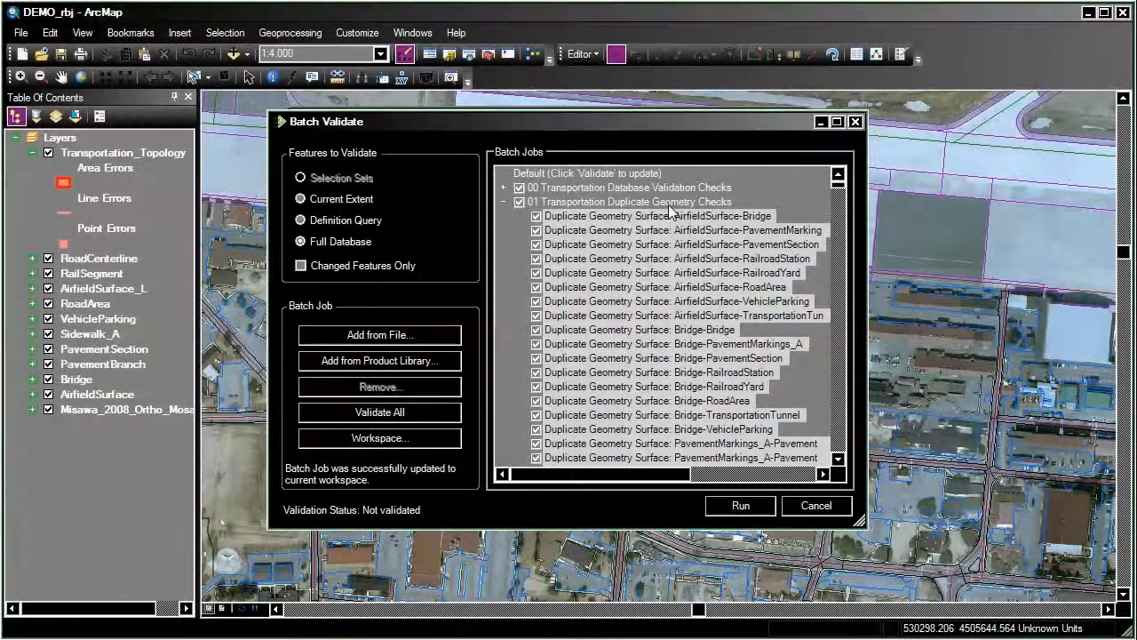
Examine the 01 Transportation Duplicate Geometry Checks and the polygon sliver checks in the 02 Transportation Feature on Feature Checks group
click(672, 202)
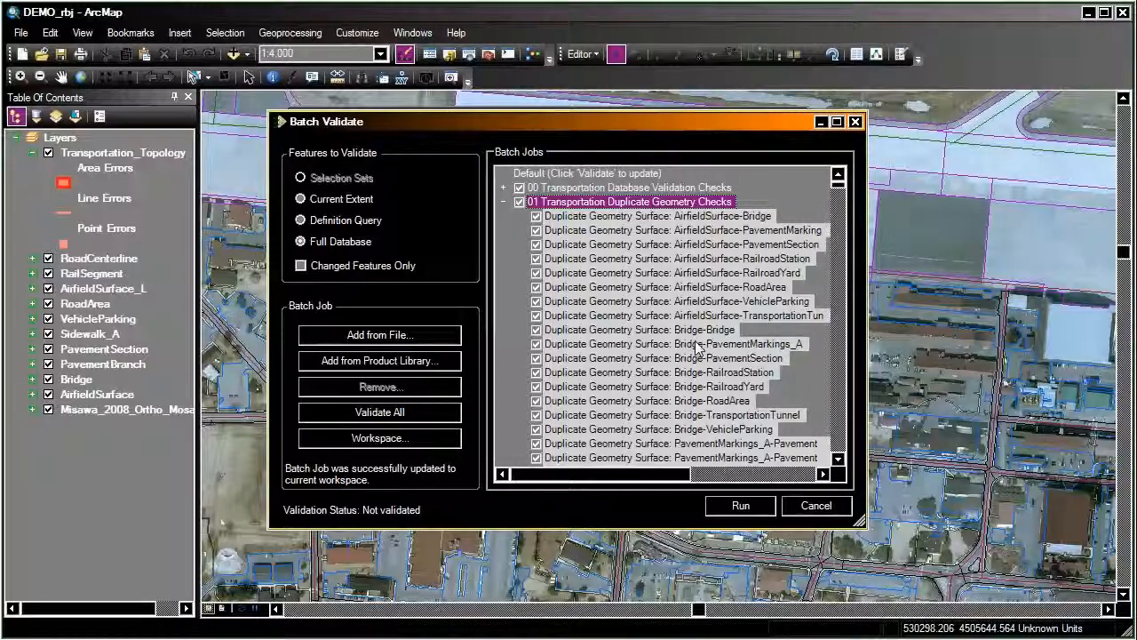
scroll(697, 346, down, 10)
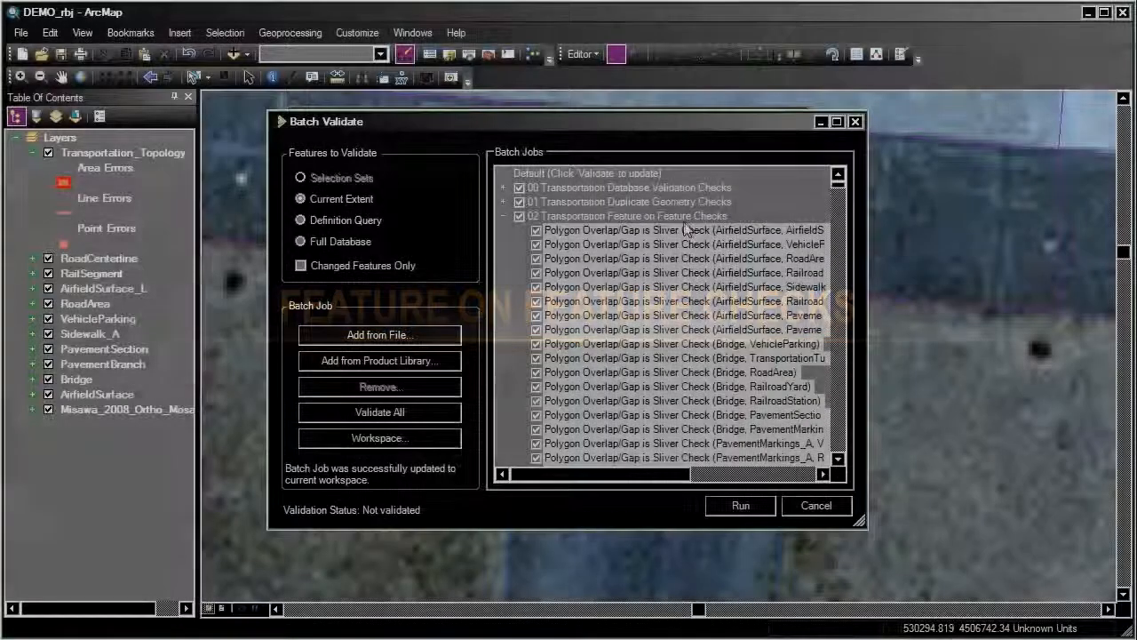
click(682, 219)
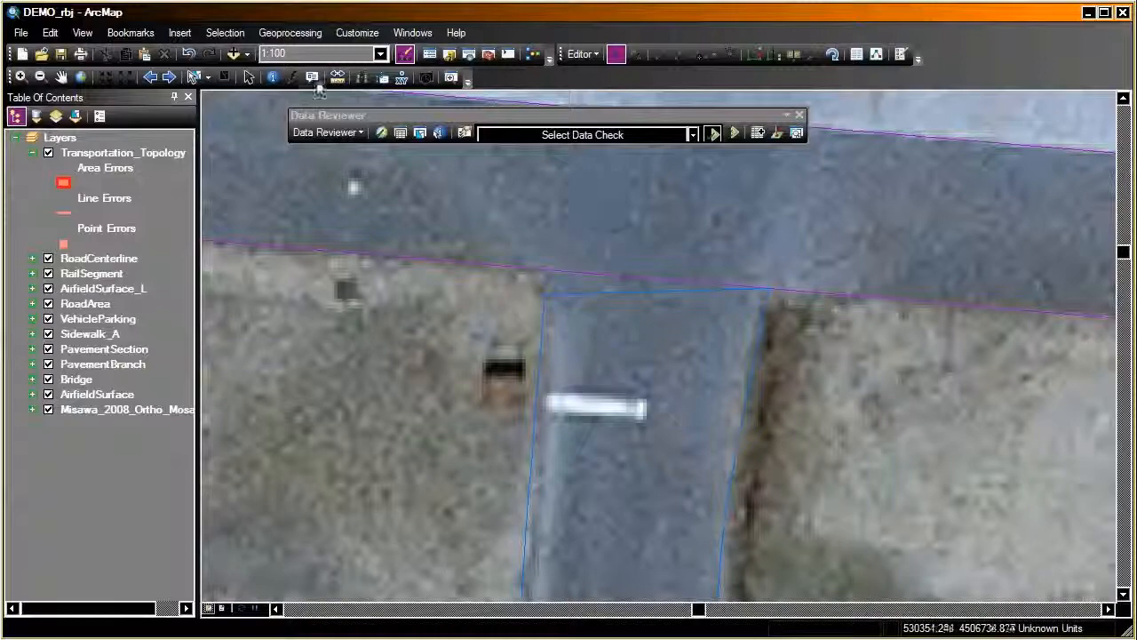
Compare the previous and next map extents where the narrow road polygon meets the airfield edge
click(150, 77)
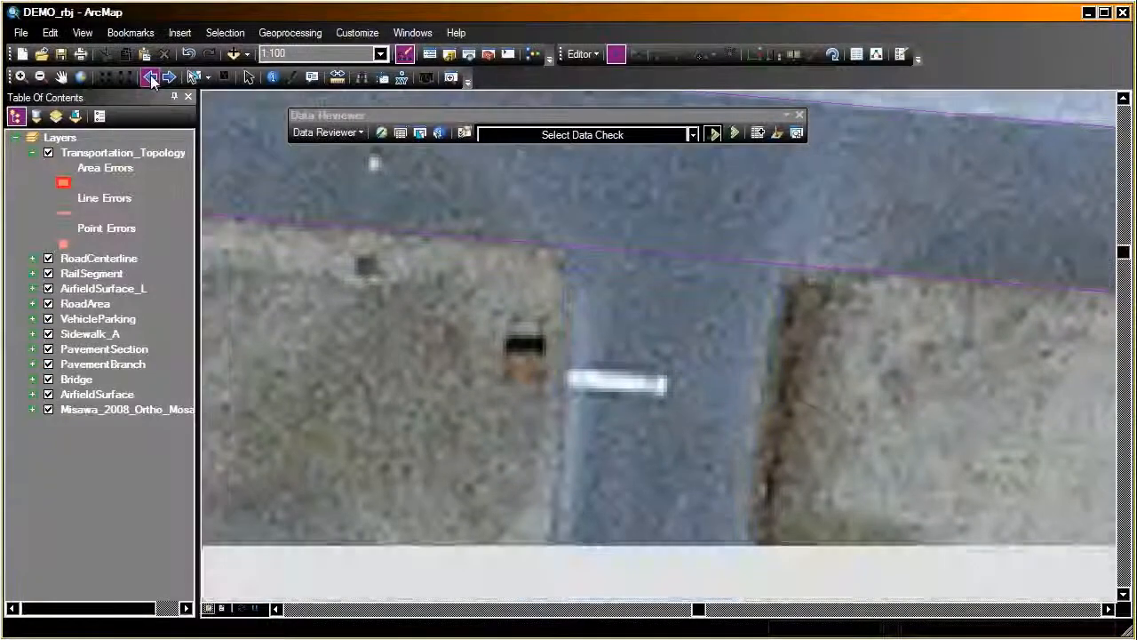
click(168, 78)
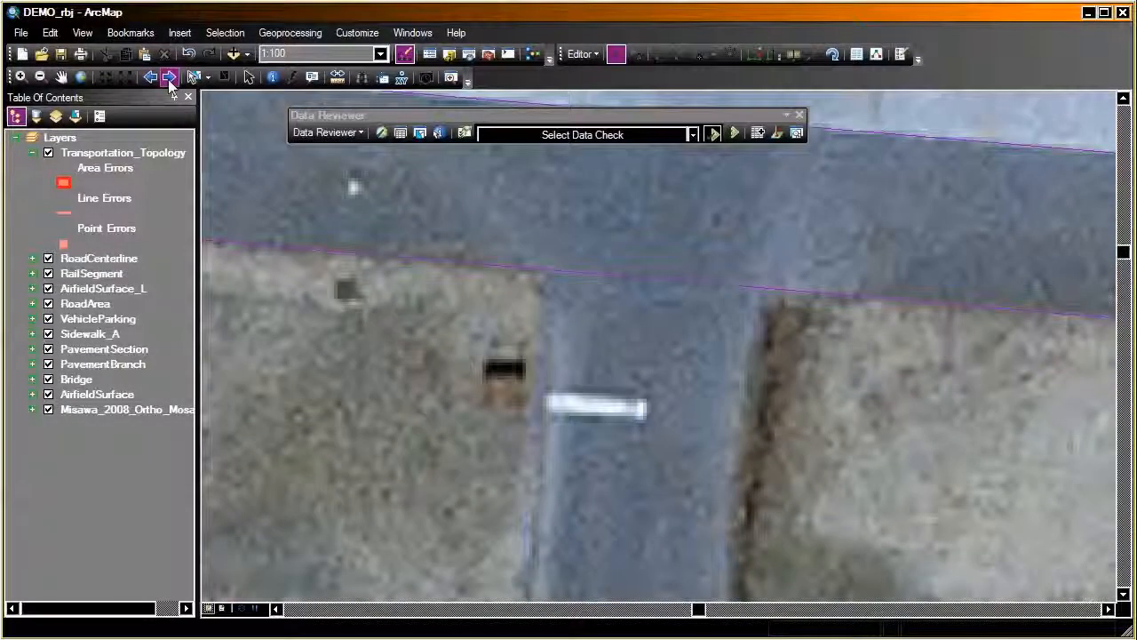
Examine the sliver, cutback and unique ID checks in the 03 Polygon, 04 Polyline and 05 Table check groups of the batch job
click(169, 79)
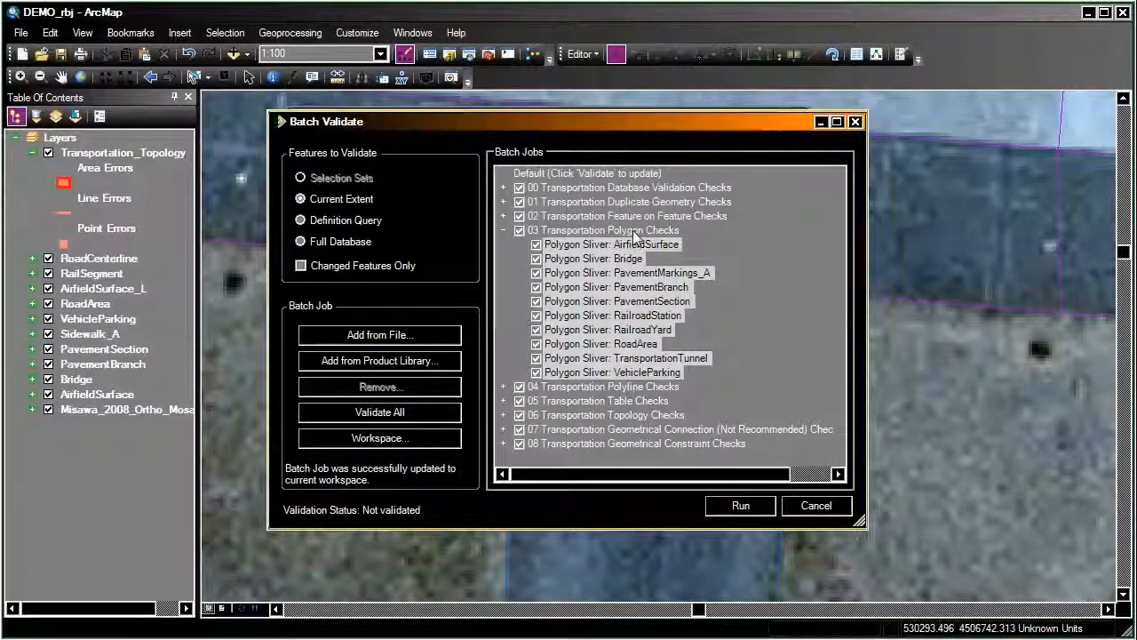
click(634, 233)
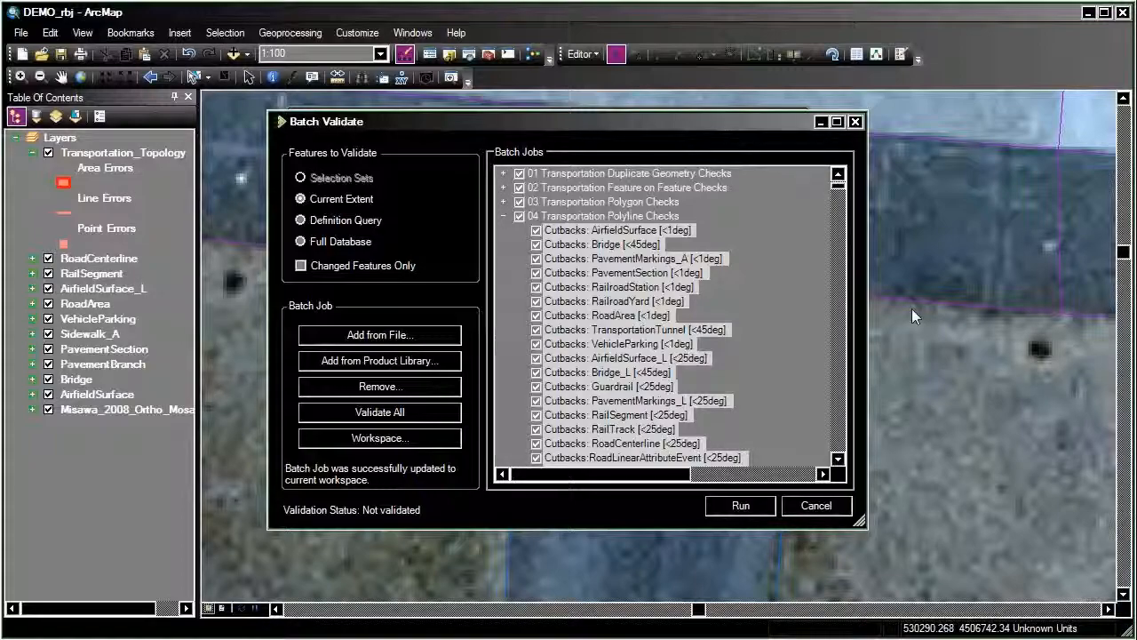
scroll(781, 364, down, 6)
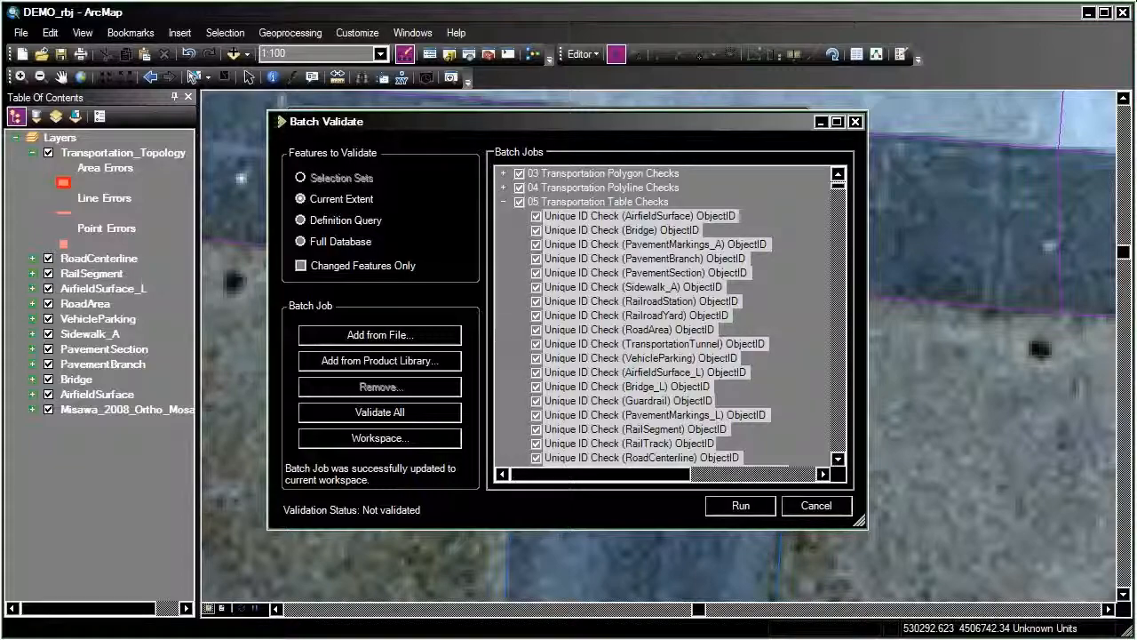
scroll(651, 287, down, 10)
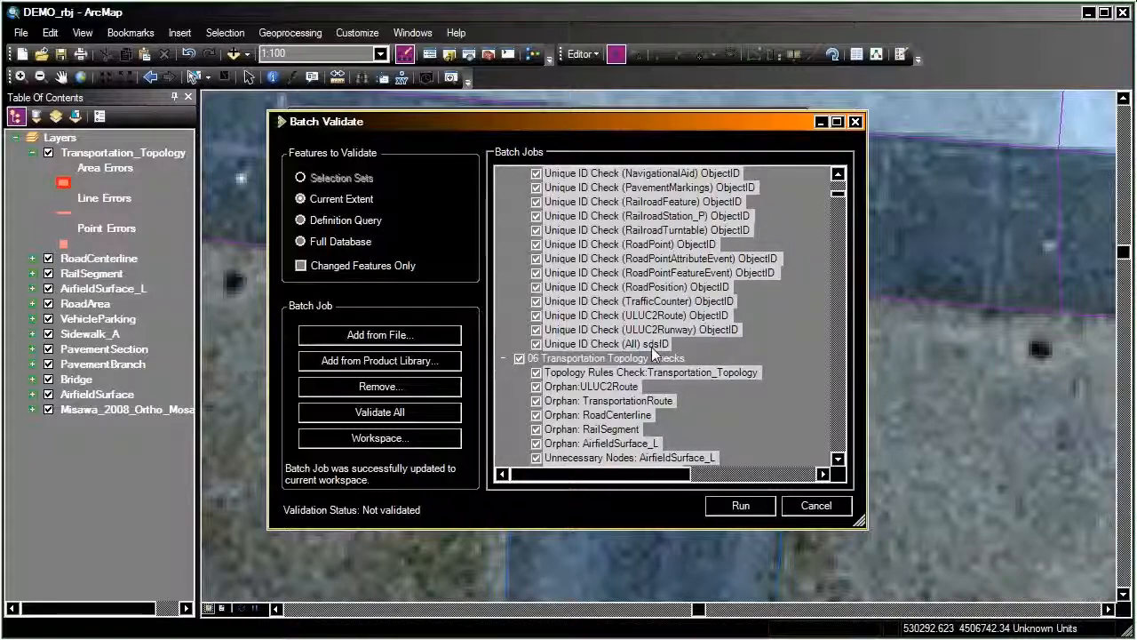
click(652, 346)
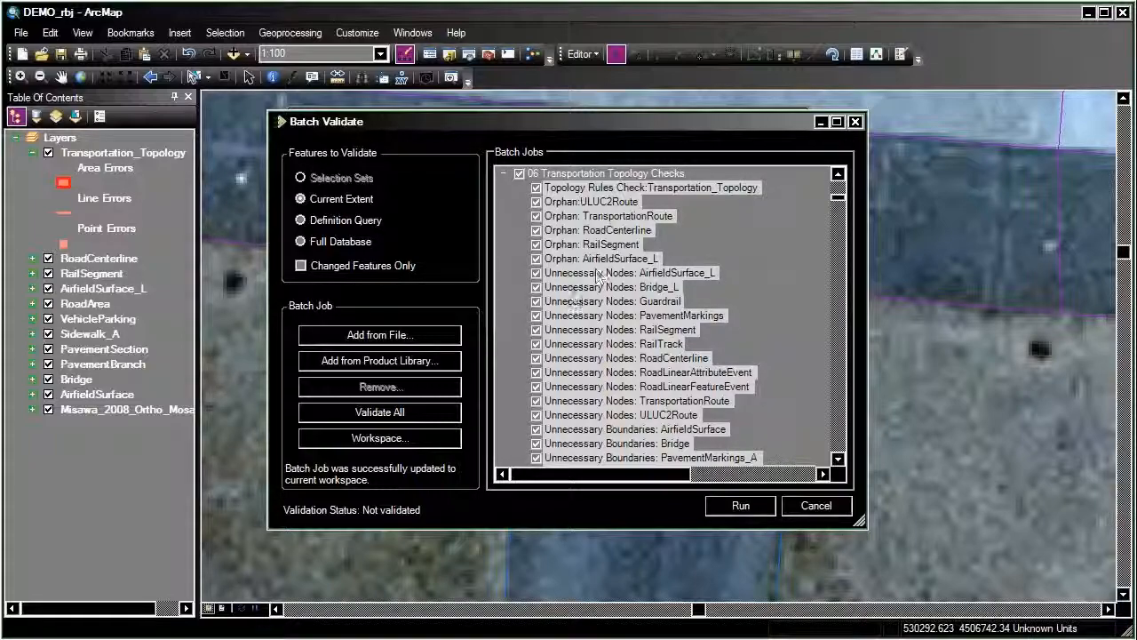
Examine the topology rules, orphan, unnecessary node and unnecessary boundary checks in the 06 Transportation Topology Checks group
click(652, 187)
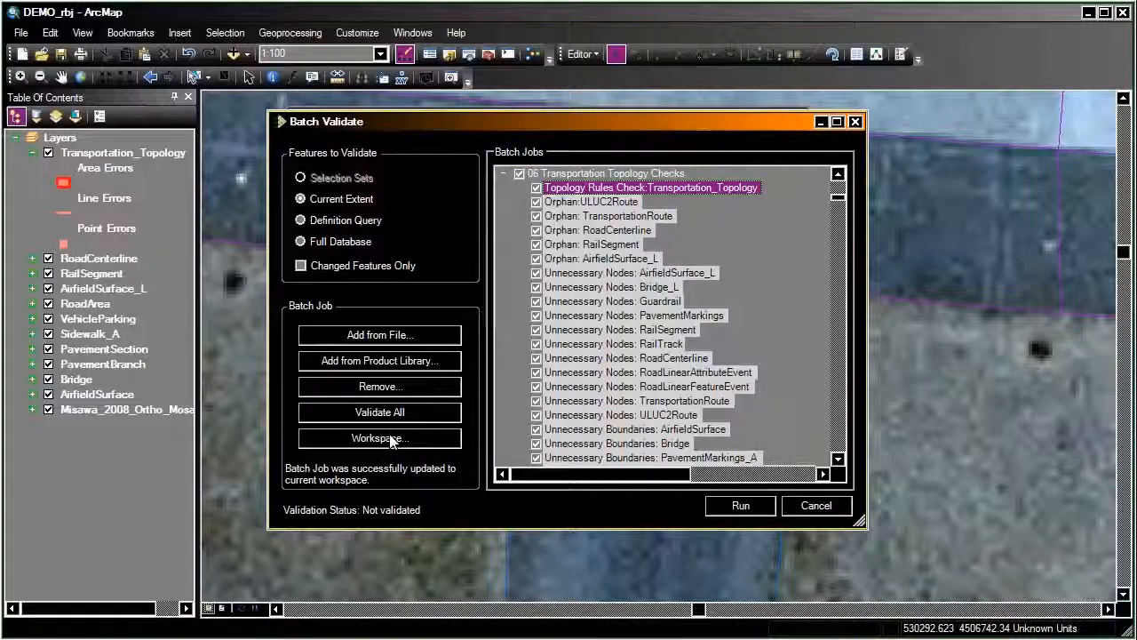
key(Down)
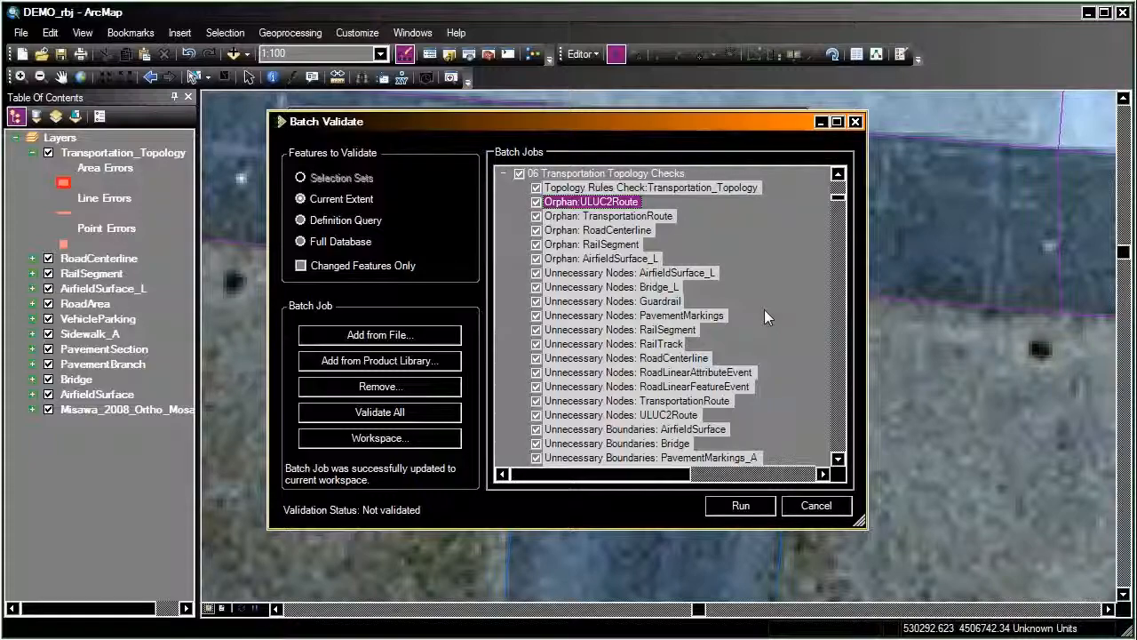
click(658, 273)
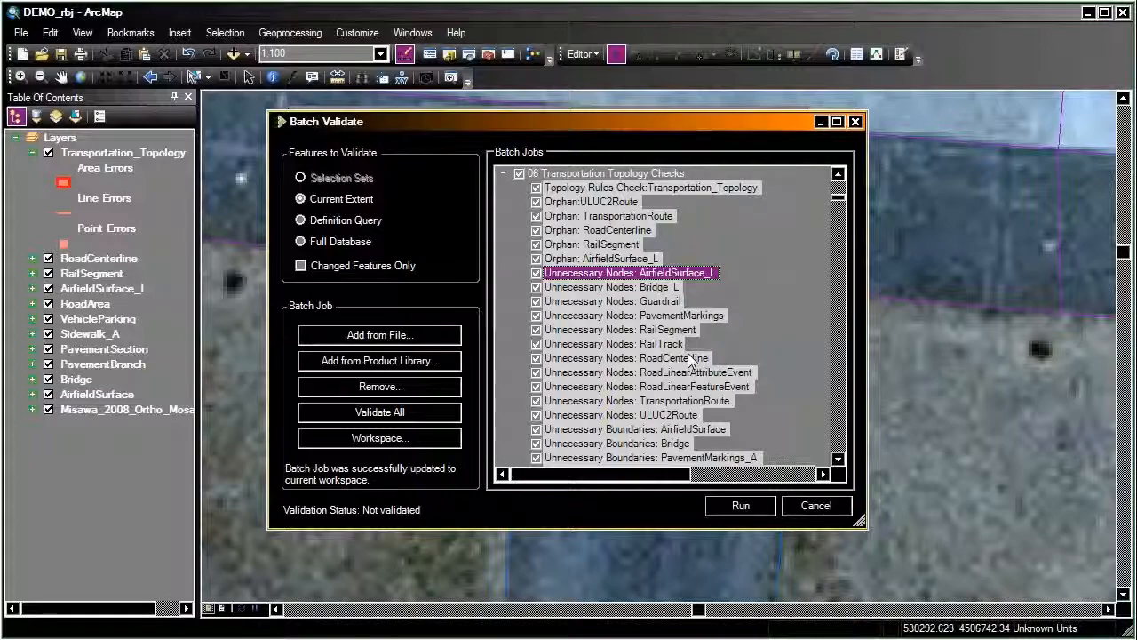
click(633, 432)
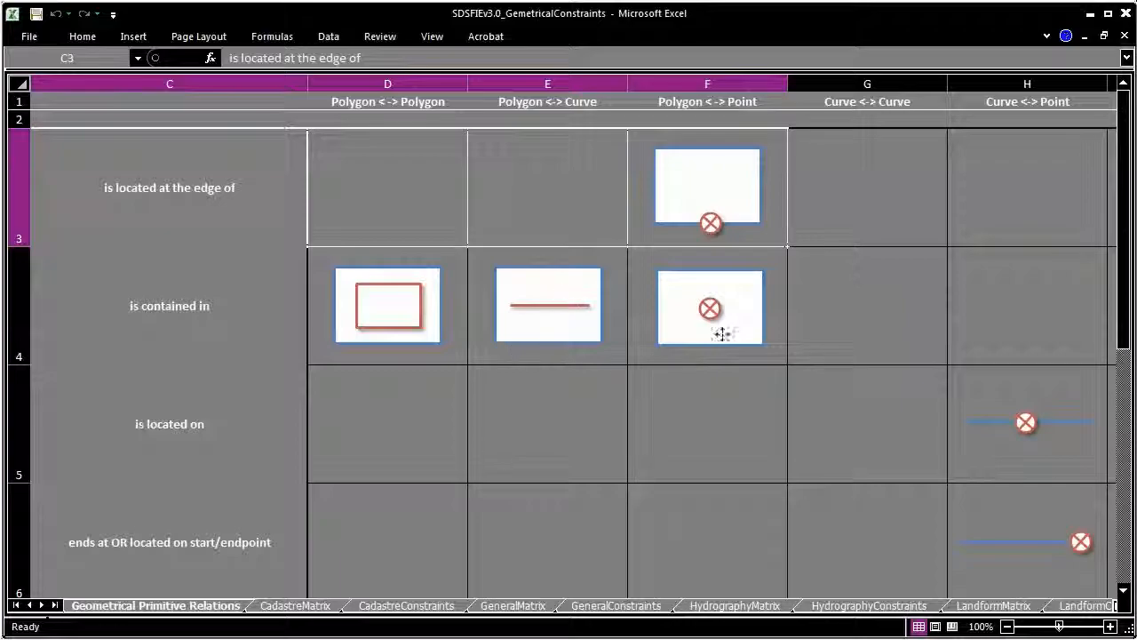
In Excel's SDSFIEv3.0_GemetricalConstraints workbook, show the CadastreMatrix sheet and enter "zzzzzzzz" in cell A82
click(296, 607)
text(z)
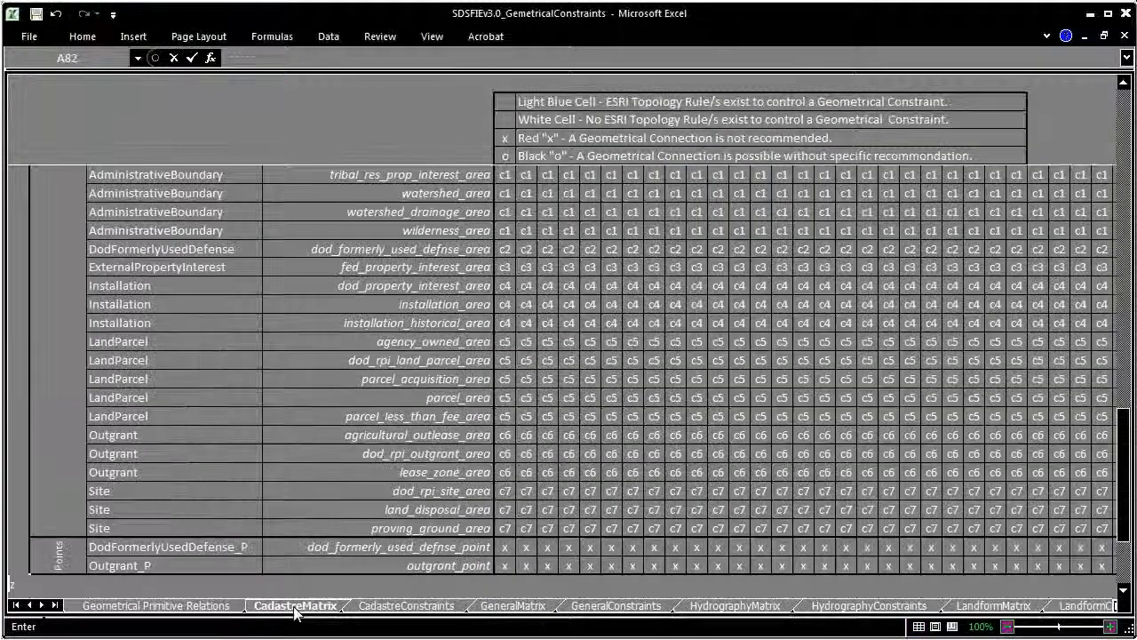
text(zzzzzzz)
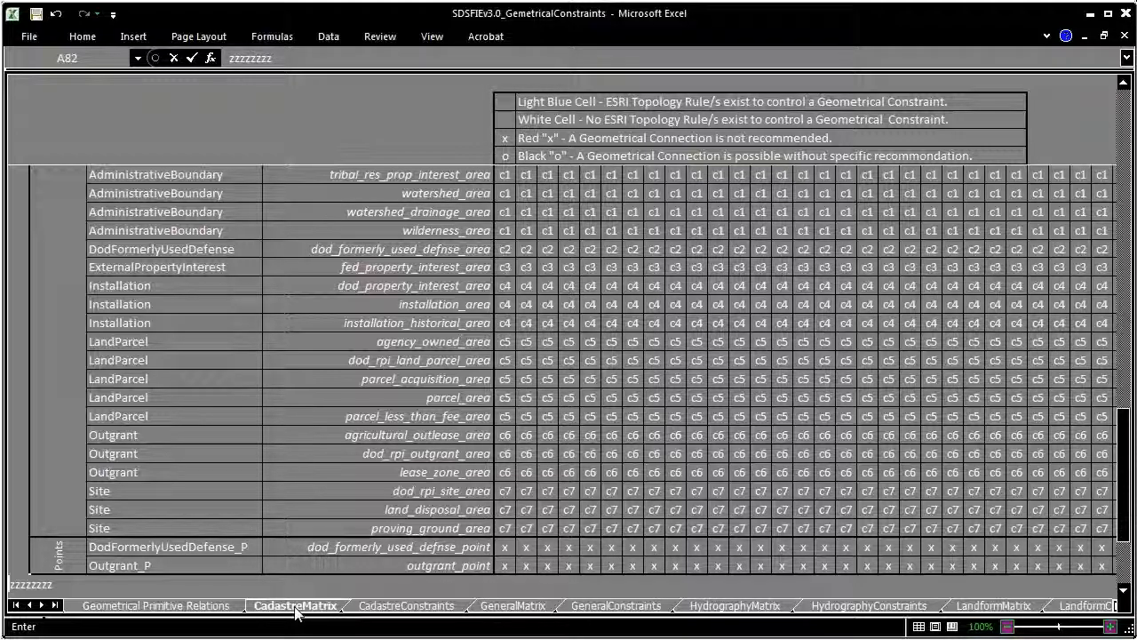
text(zzzzzzzzzzz)
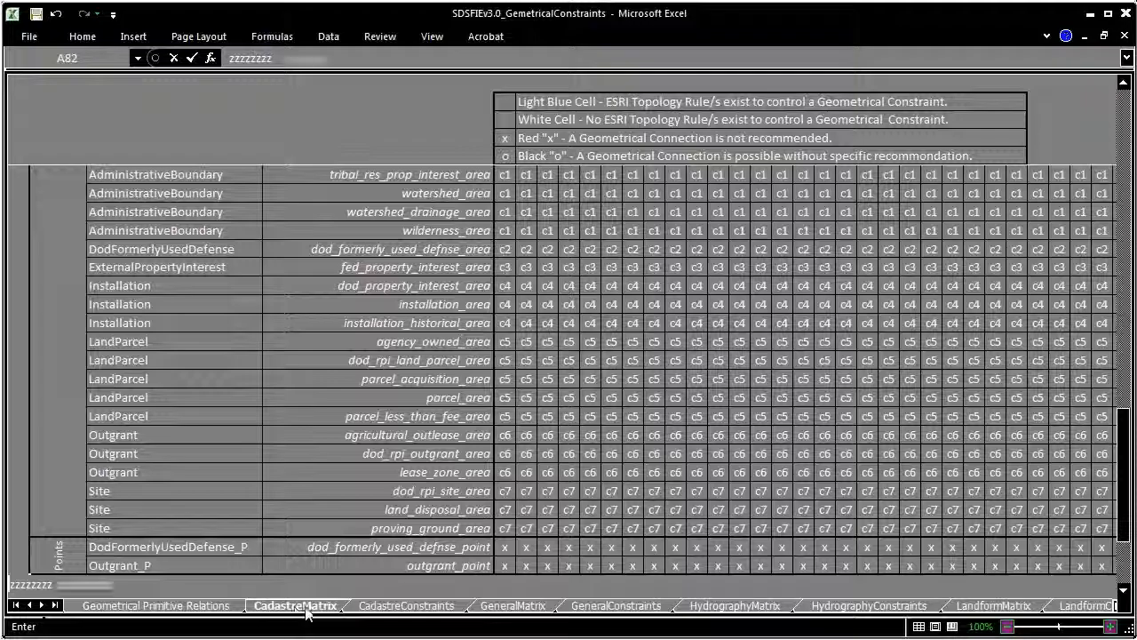
Look over the feature relationships in the GeneralMatrix, HydrographyMatrix and LandformMatrix sheets
click(504, 605)
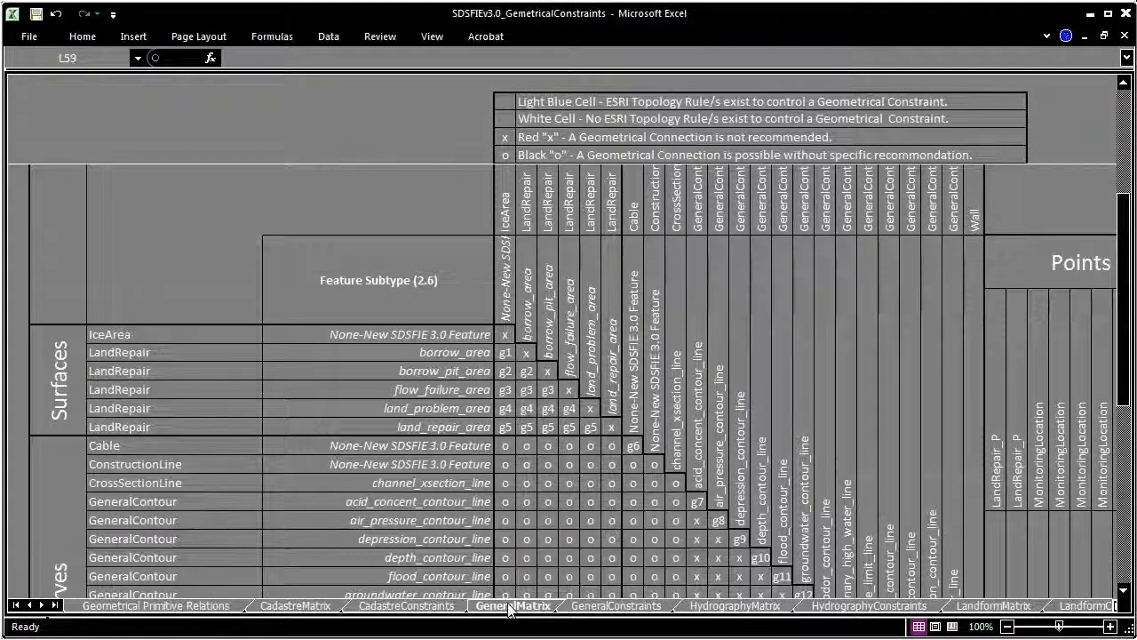
click(735, 605)
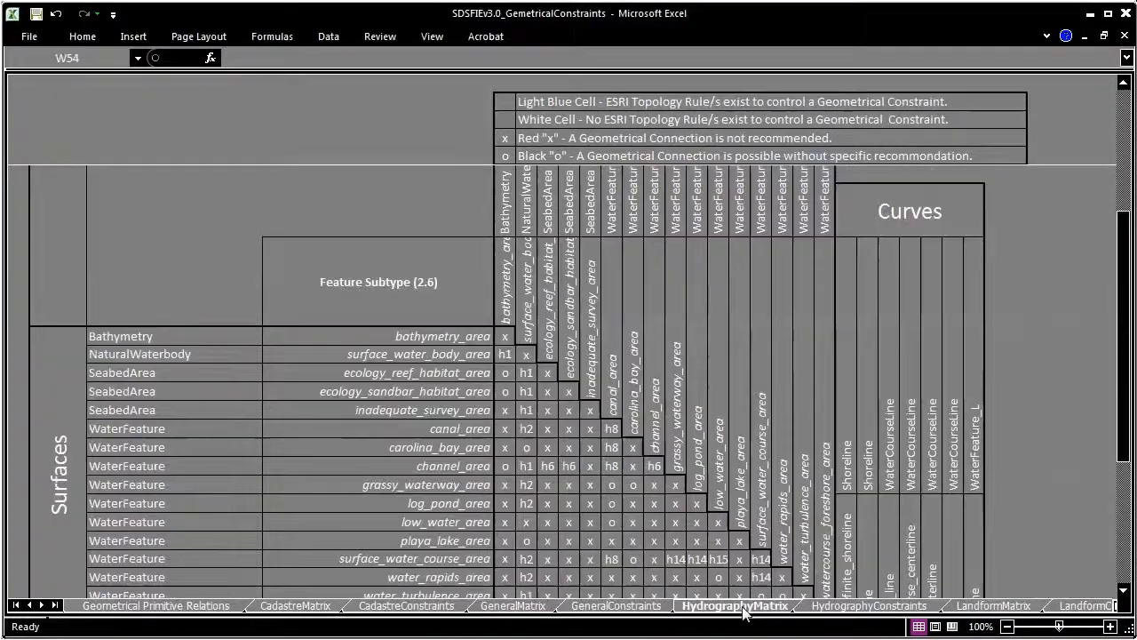
scroll(766, 526, down, 1)
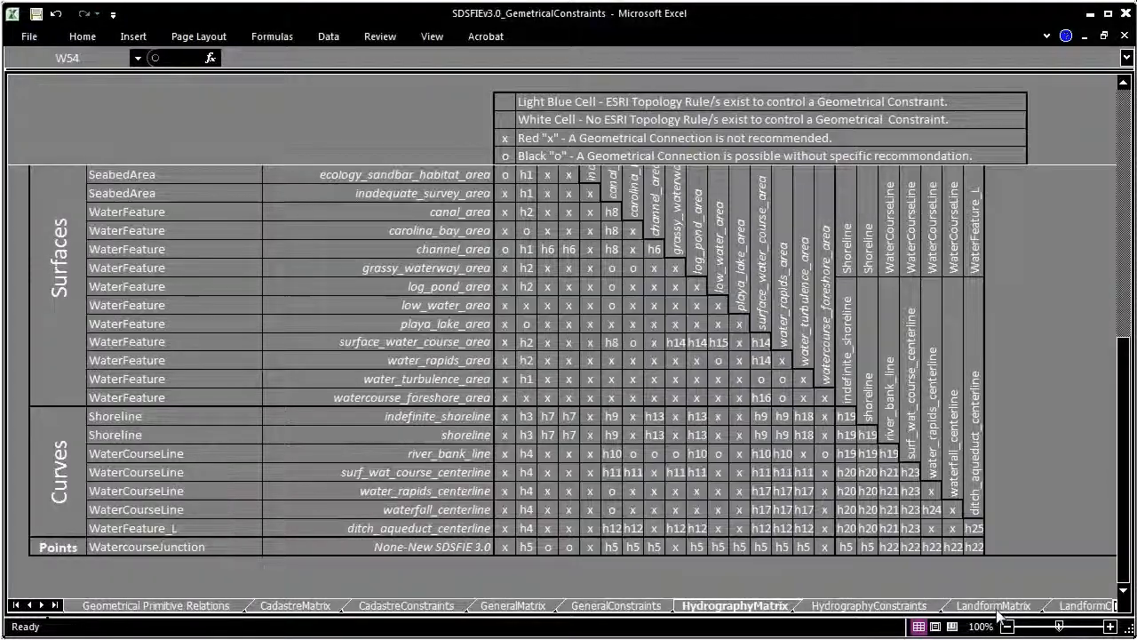
key(ctrl+Page_Down)
key(ctrl+Page_Down)
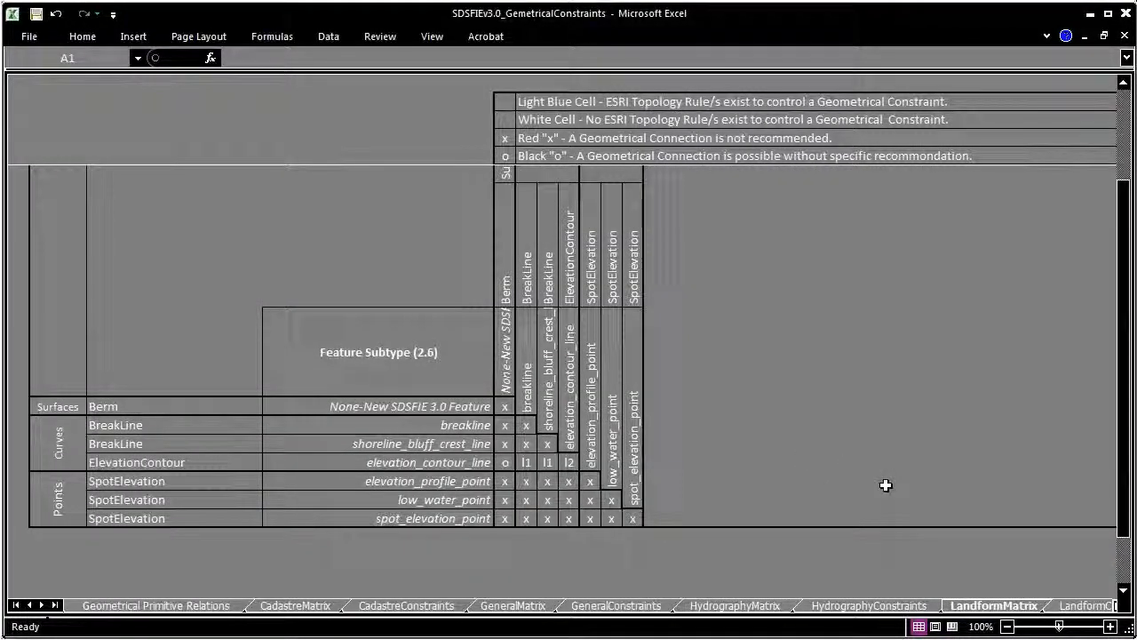
Read the general and geometrical constraint rules on the GeneralConstraints and HydrographyConstraints sheets
key(ctrl+Page_Up)
key(ctrl+Page_Up)
key(ctrl+Page_Up)
key(ctrl+Page_Up)
key(ctrl+Page_Up)
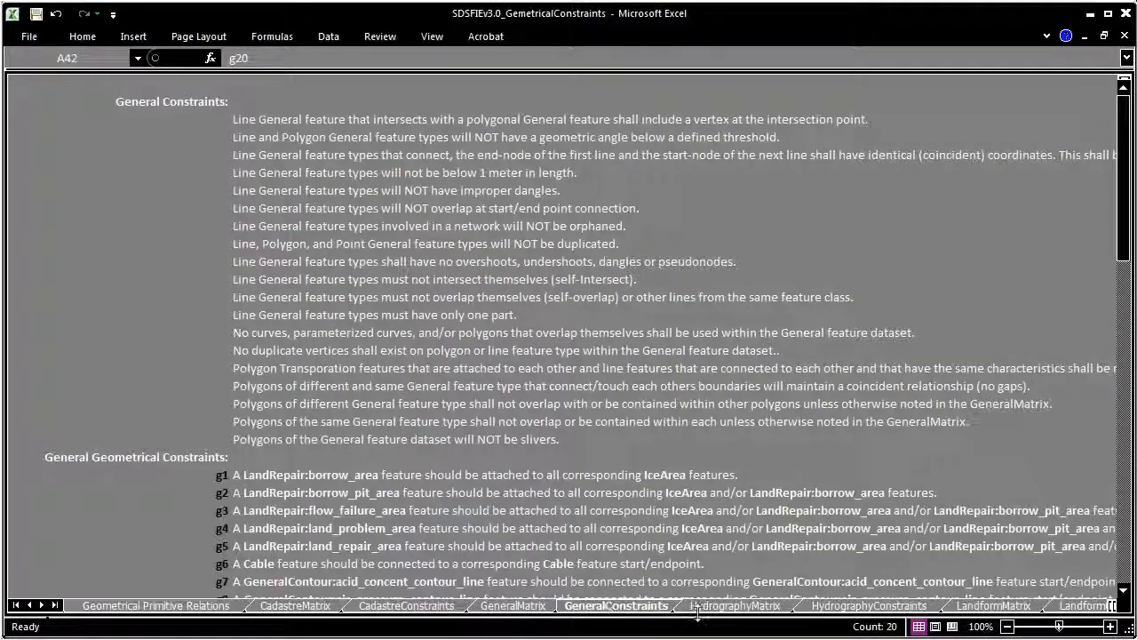
scroll(651, 530, down, 6)
scroll(651, 529, up, 6)
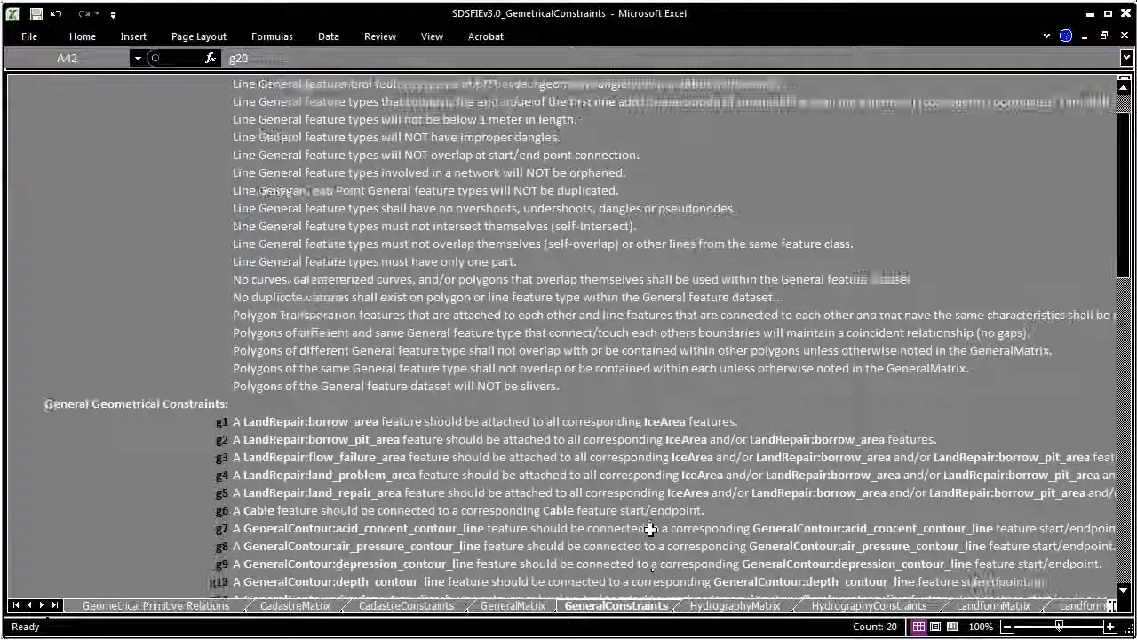
click(877, 605)
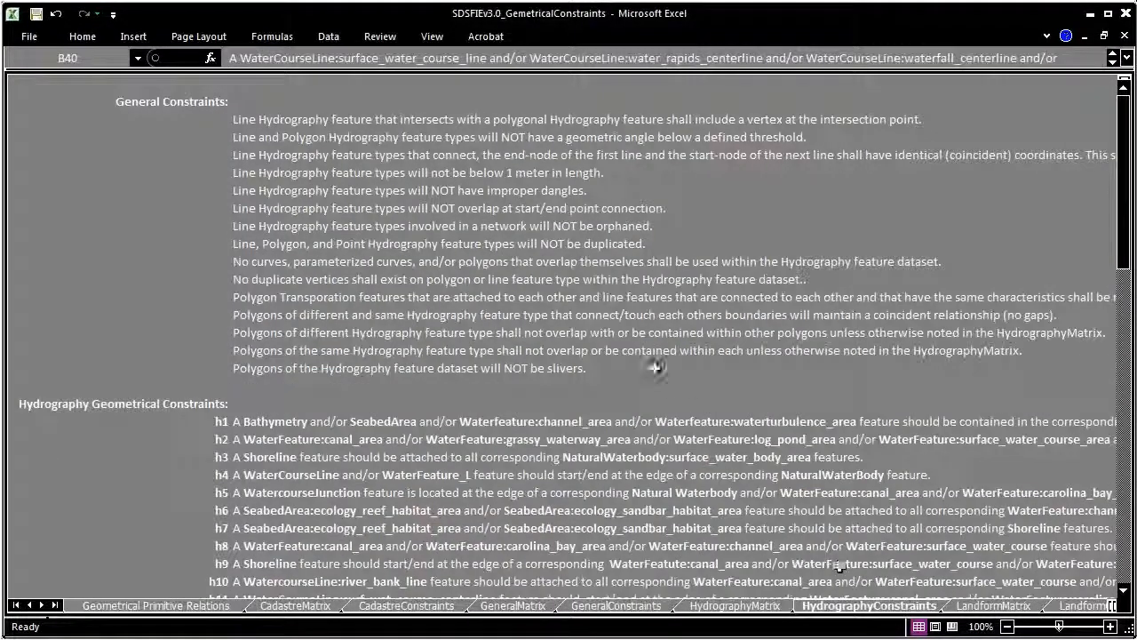
scroll(653, 364, down, 4)
scroll(655, 369, up, 6)
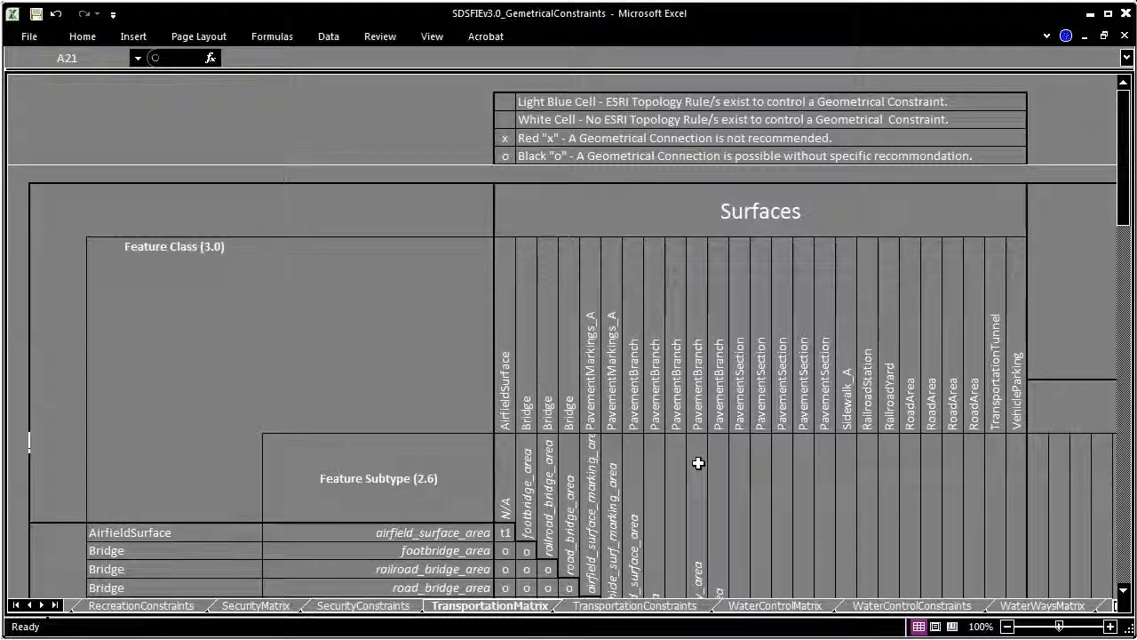
Examine the TransportationMatrix sheet, checking the airfield_surface_marking_area column against the curb_area and RailroadYard rows
scroll(655, 483, down, 5)
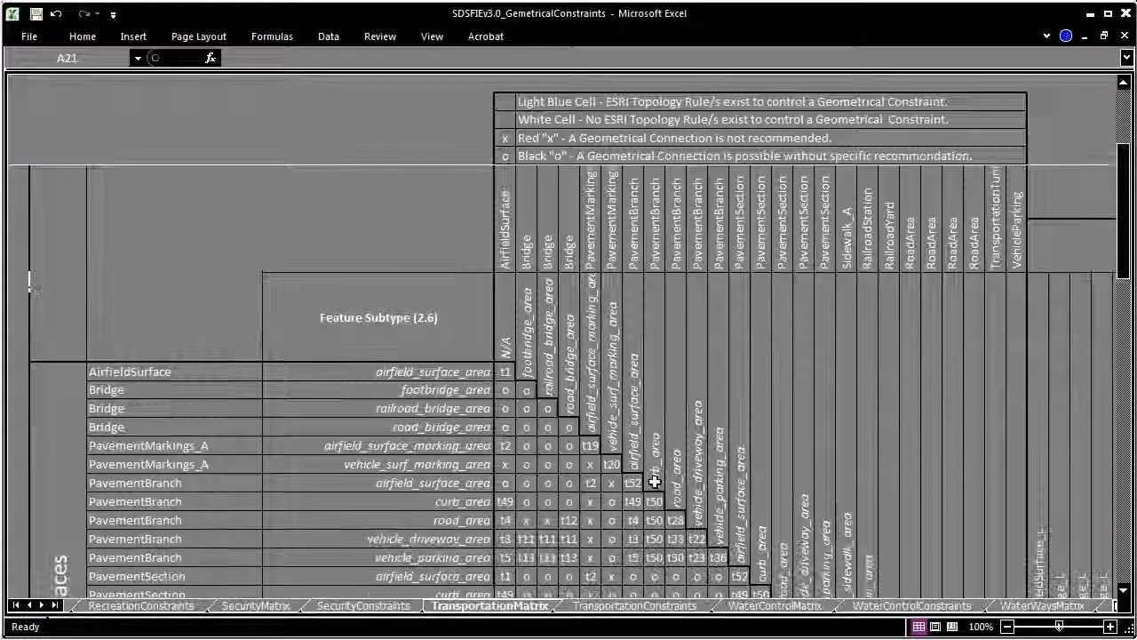
click(590, 393)
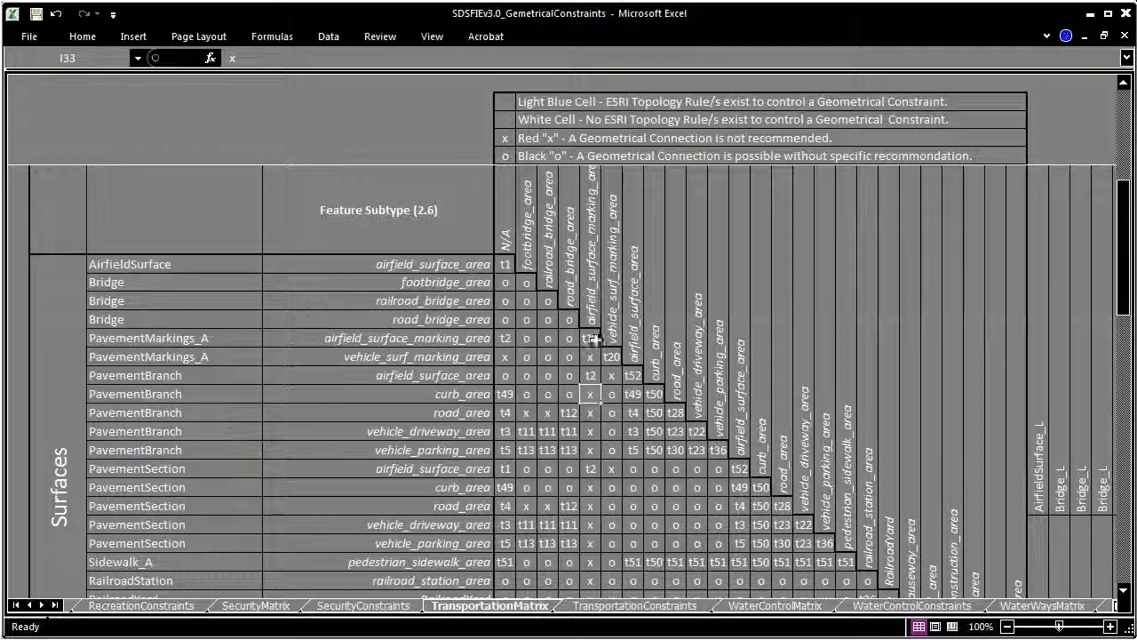
scroll(599, 418, down, 3)
click(591, 436)
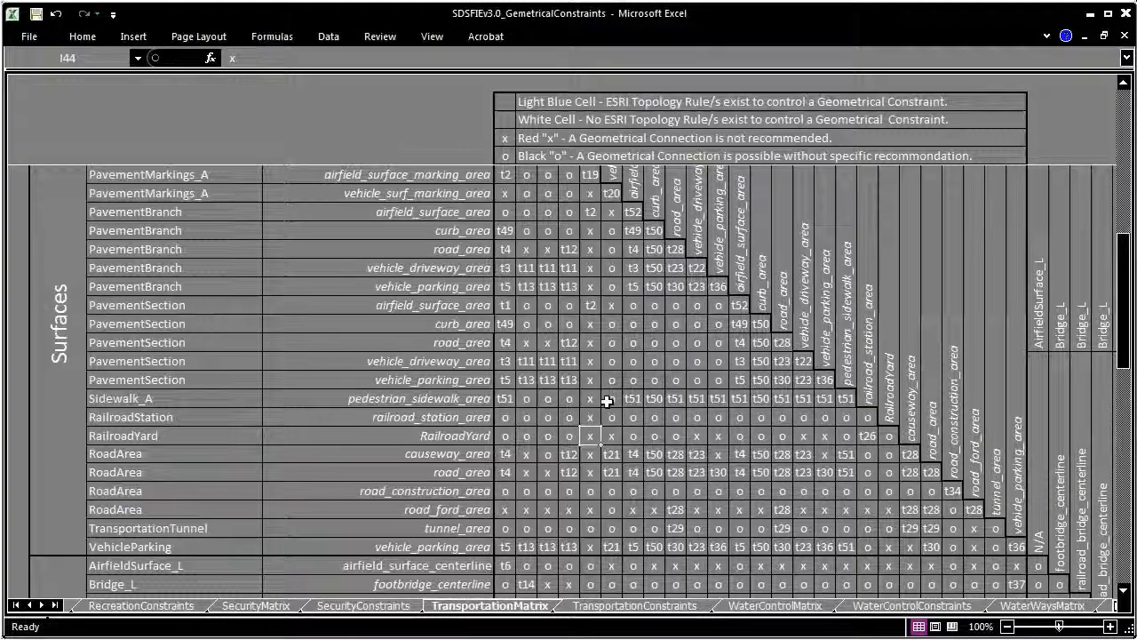
scroll(594, 233, up, 3)
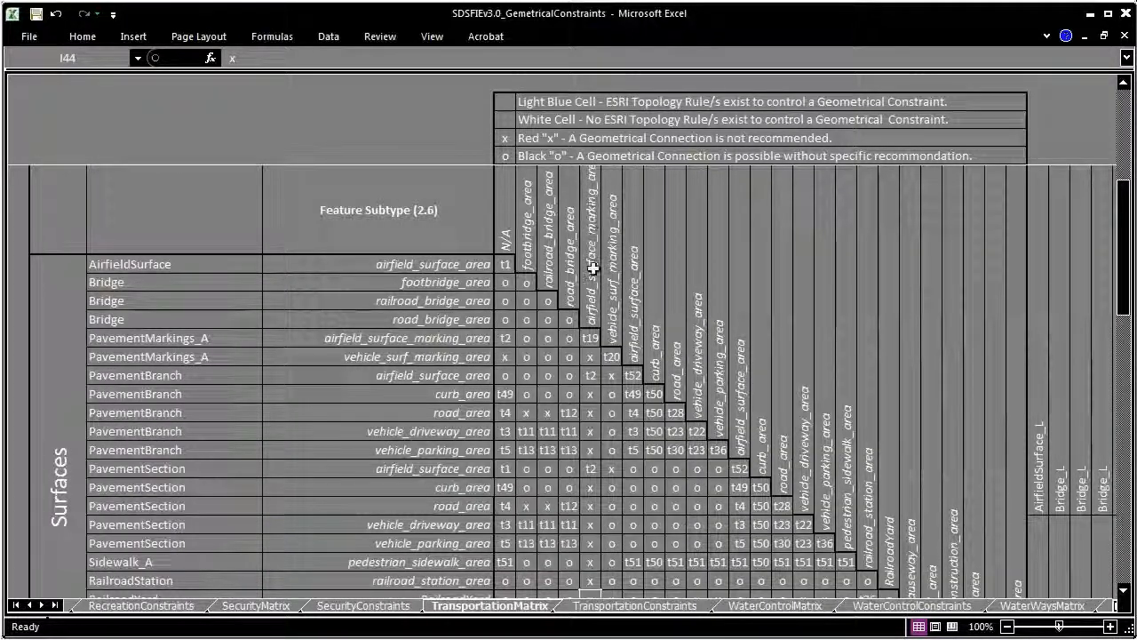
scroll(592, 302, down, 4)
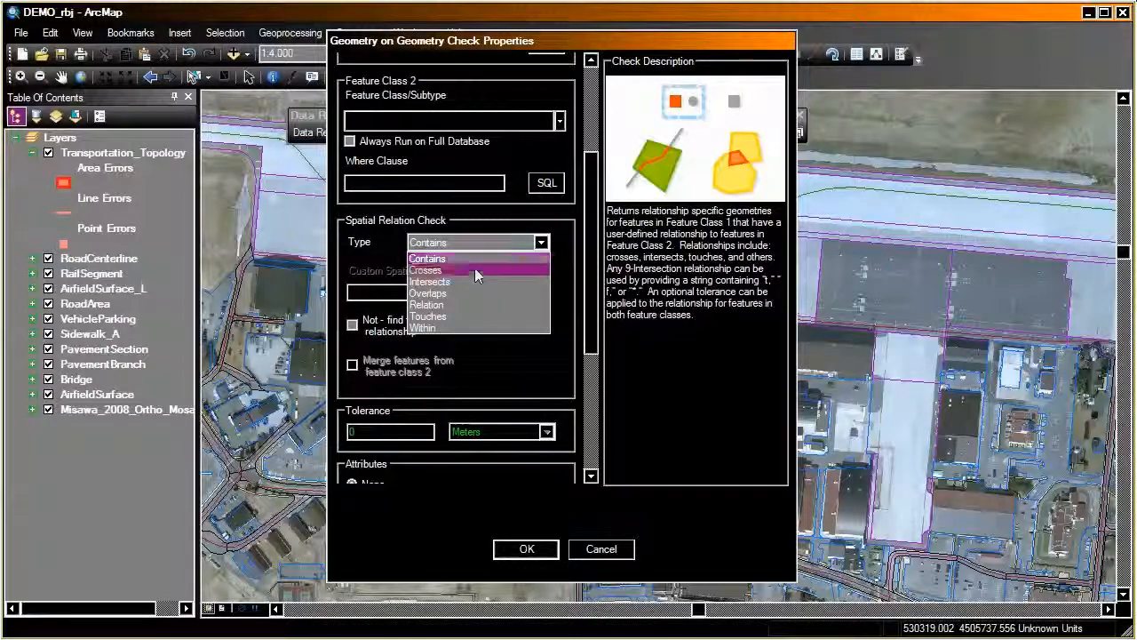
In ArcMap, pick Relation as the Geometry on Geometry check's type, and read the ArcGIS 10.1 Help topic on spatial relationships that can be validated
click(442, 306)
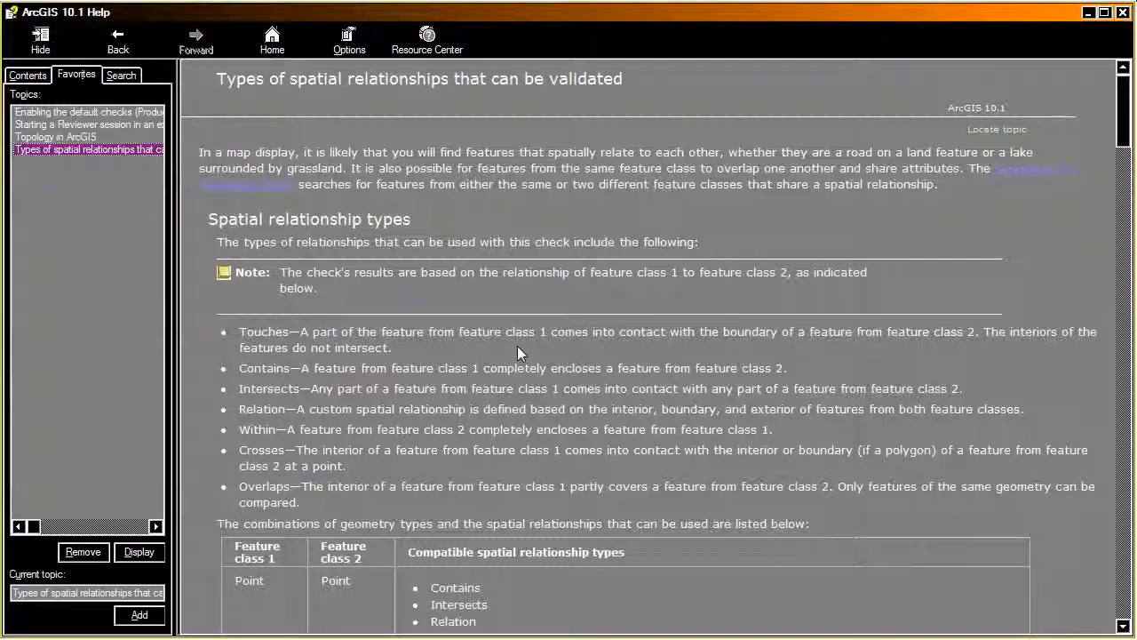
drag(625, 78, 227, 82)
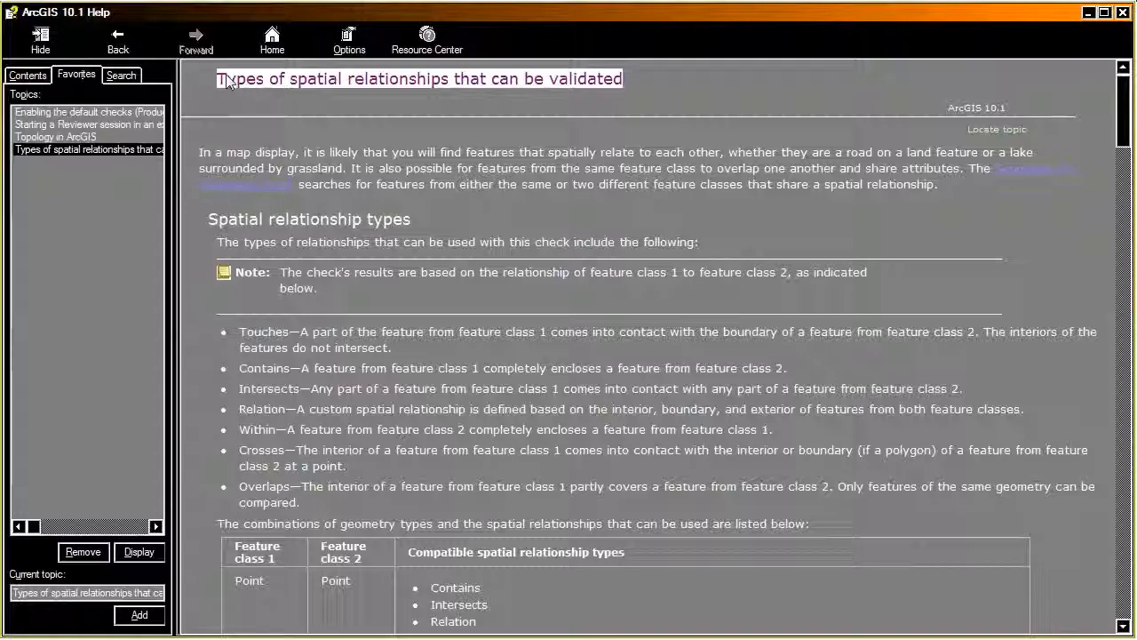
scroll(387, 302, down, 5)
scroll(386, 302, down, 9)
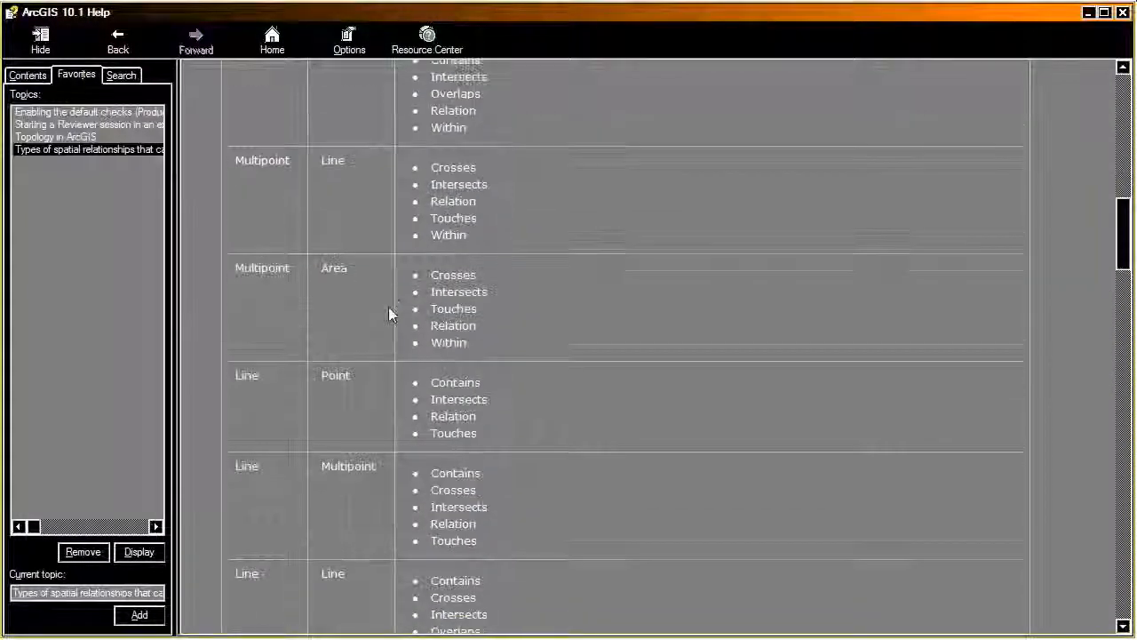
scroll(389, 306, down, 12)
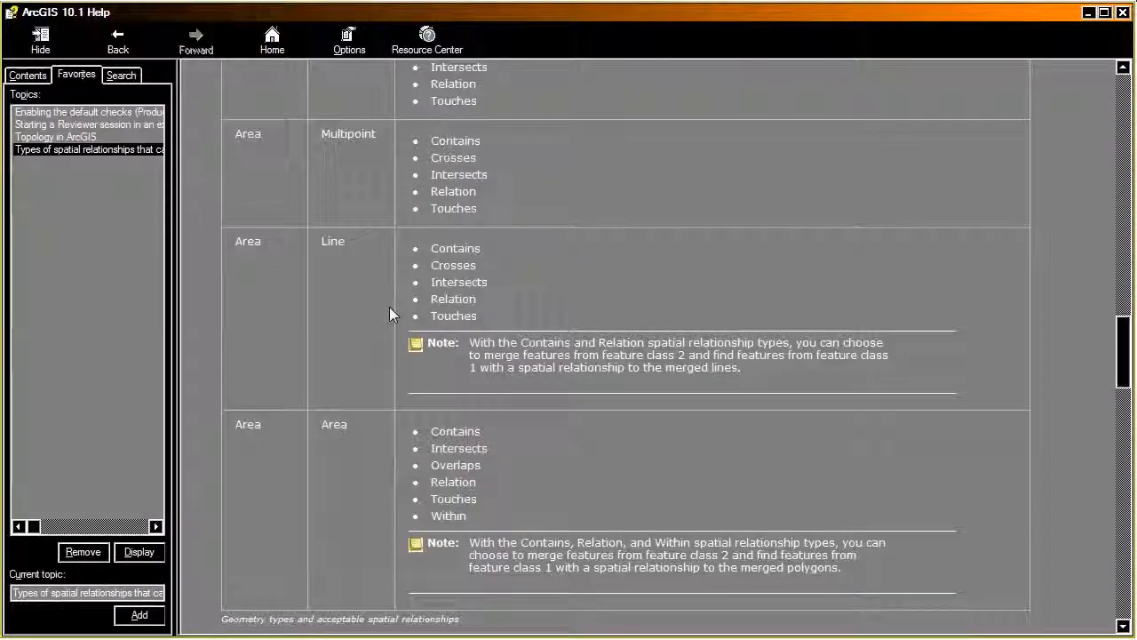
scroll(389, 306, down, 6)
scroll(389, 307, down, 4)
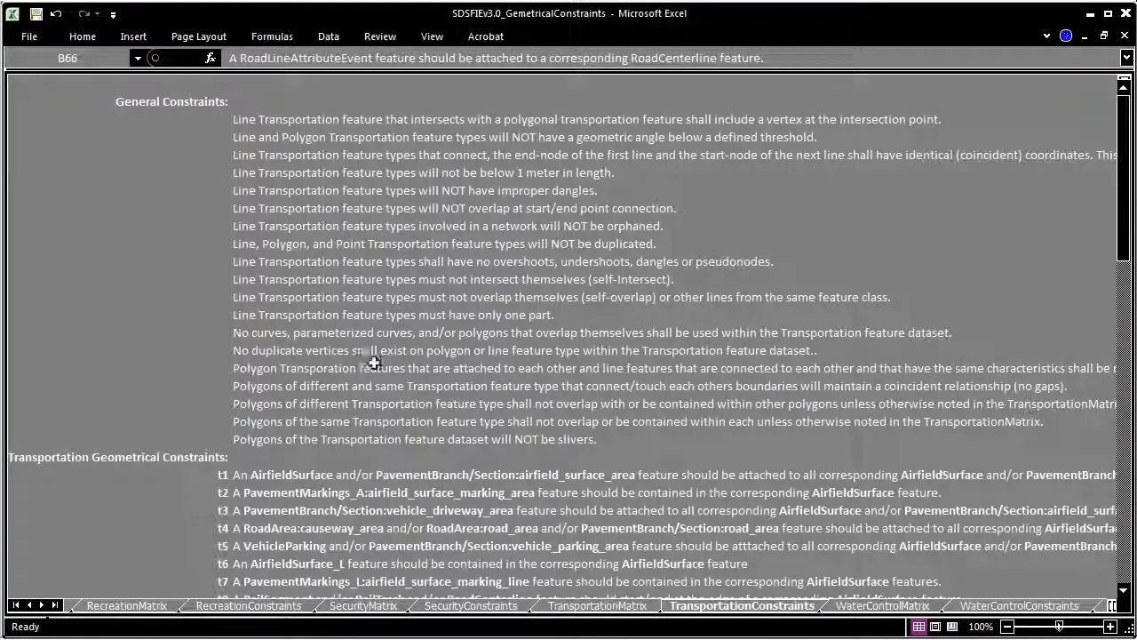
Switch to the Excel constraints workbook and read the Transportation geometrical constraints from t1 onward on the TransportationConstraints sheet
scroll(378, 356, down, 4)
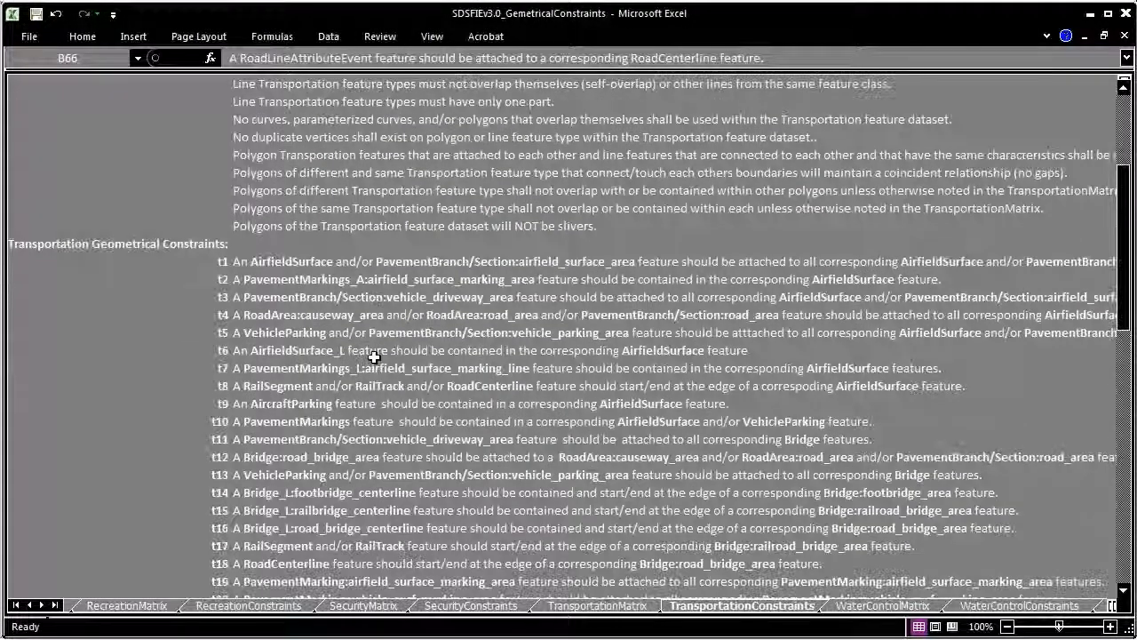
click(174, 264)
click(182, 273)
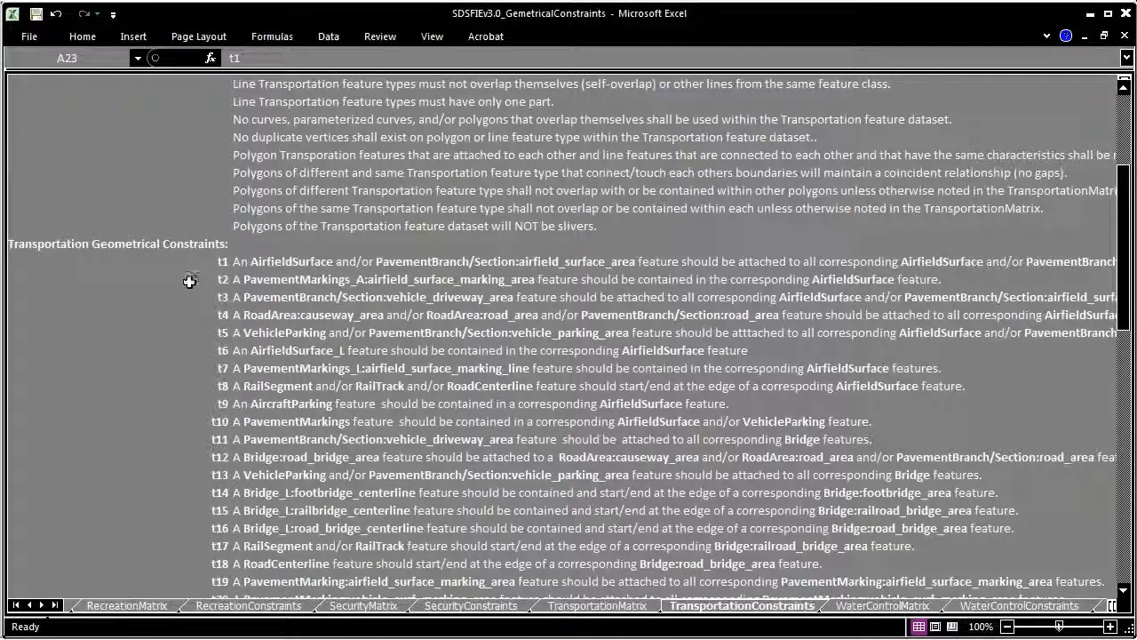
scroll(217, 298, down, 6)
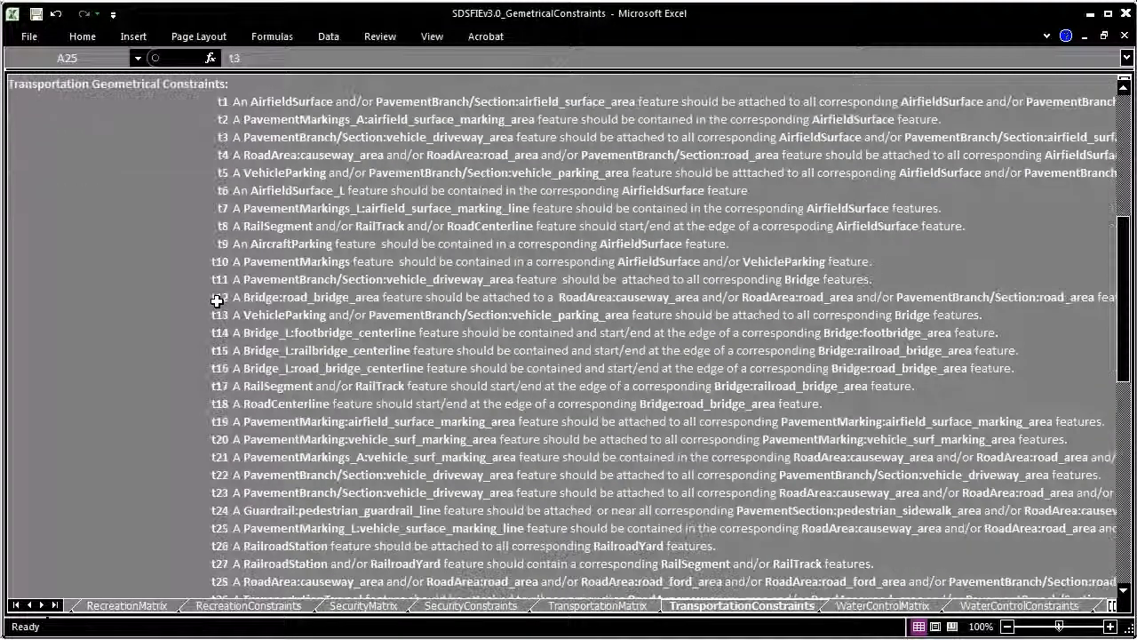
scroll(217, 302, up, 4)
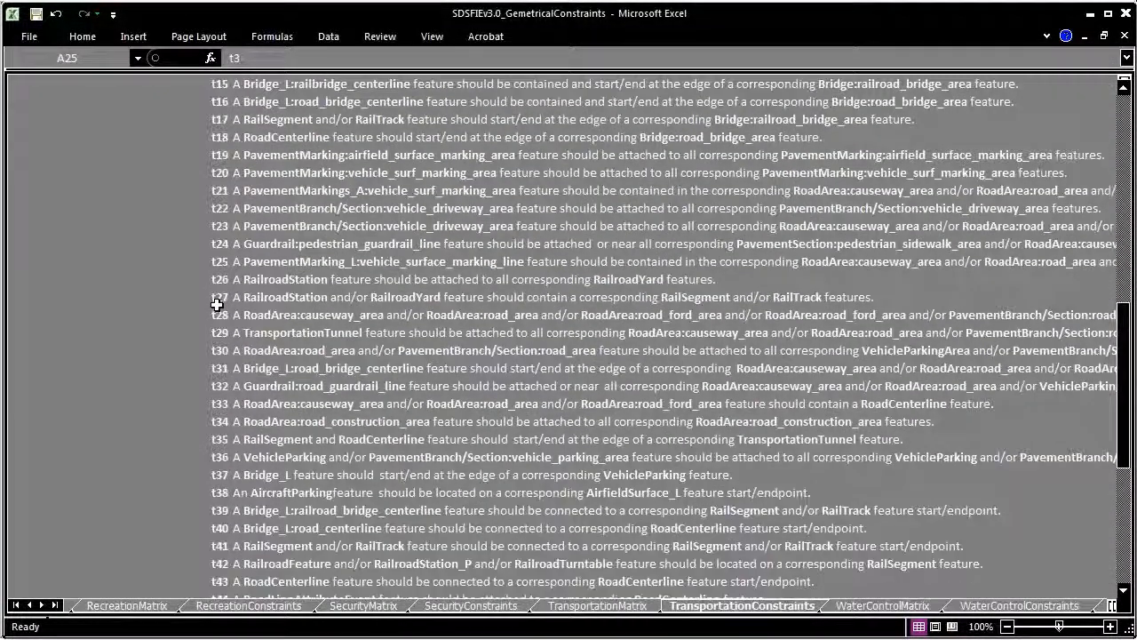
scroll(216, 304, up, 2)
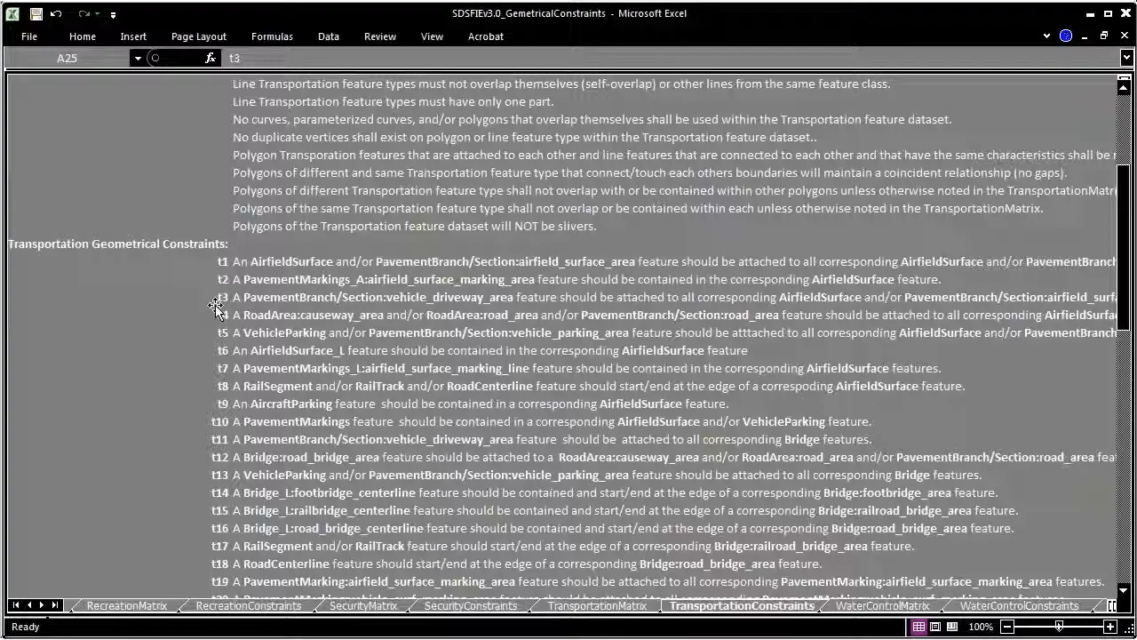
Check the AirfieldSurface column of the TransportationMatrix sheet for the constraint code in the PavementSection curb_area row
click(591, 605)
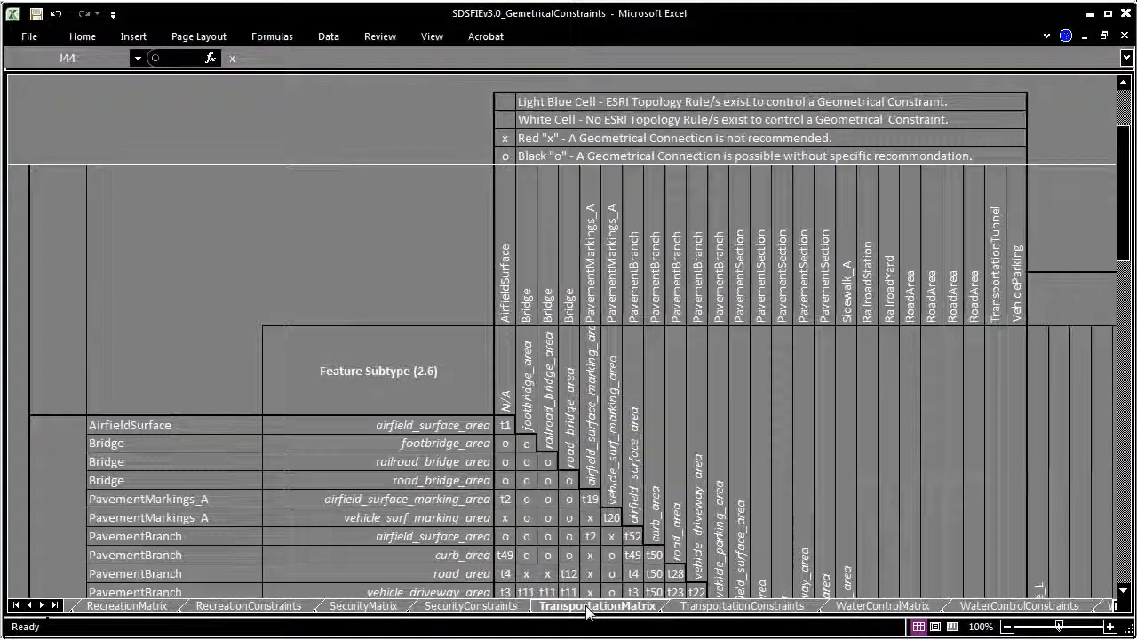
scroll(578, 574, down, 3)
click(503, 487)
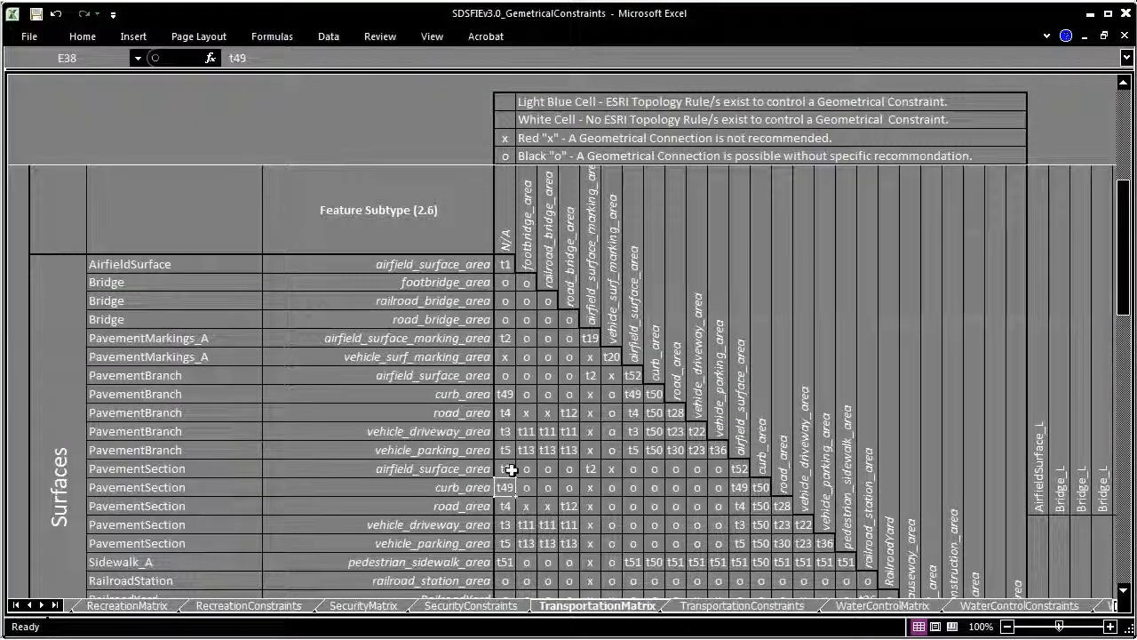
scroll(505, 266, up, 3)
scroll(505, 302, down, 4)
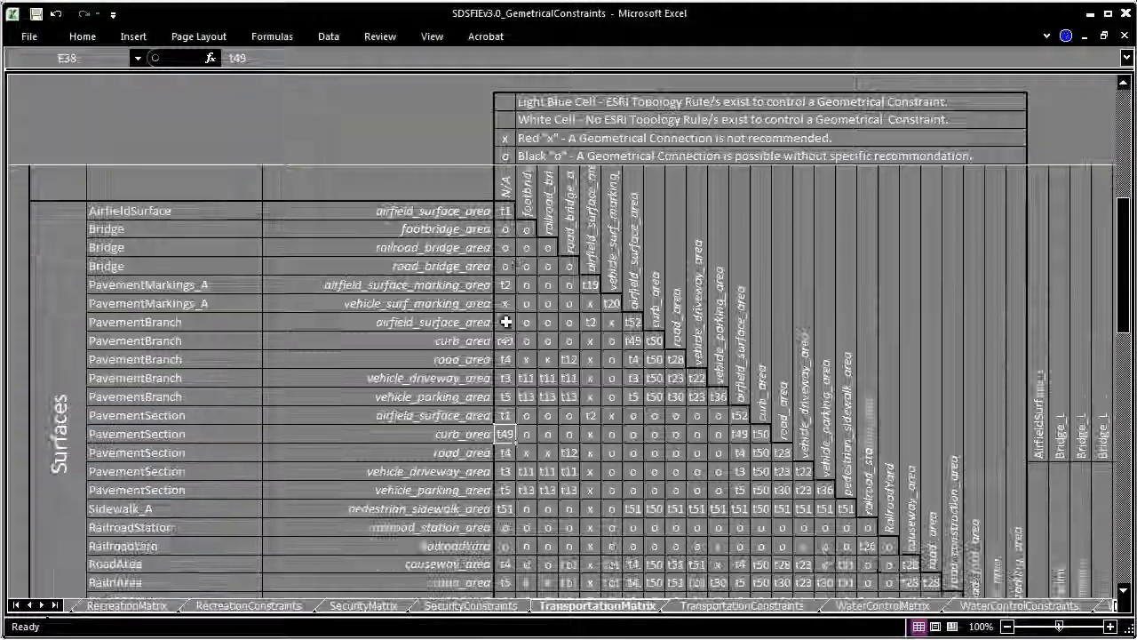
Read constraint t49 on the TransportationConstraints sheet and the polygon-to-point "is located at the edge of" diagram on the Geometrical Primitive Relations sheet
click(771, 606)
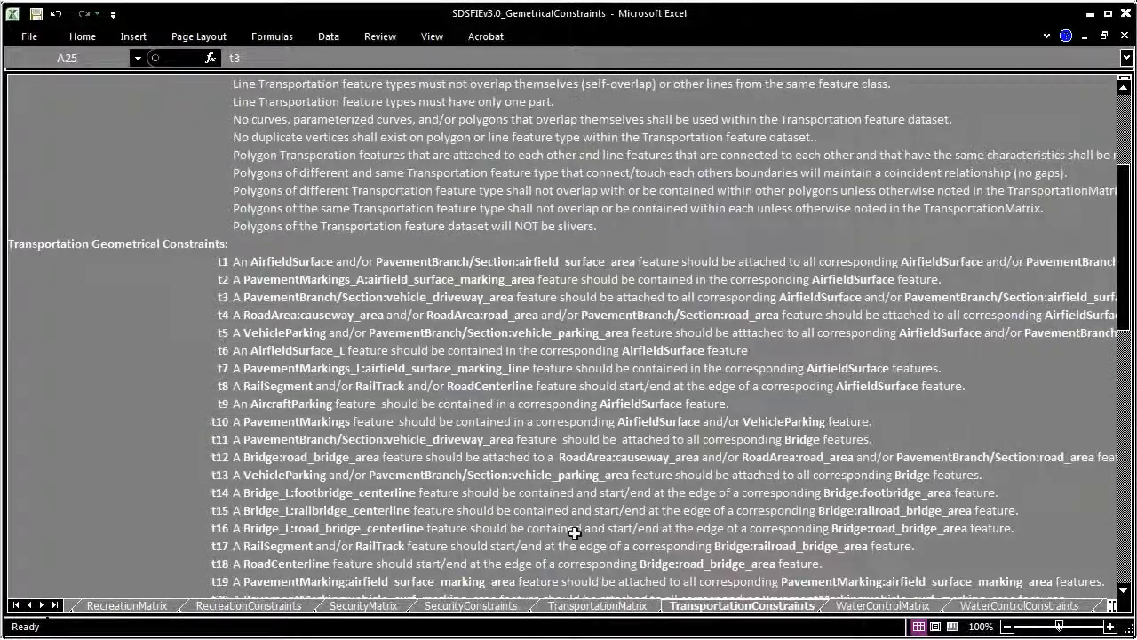
scroll(390, 496, down, 6)
scroll(382, 496, down, 1)
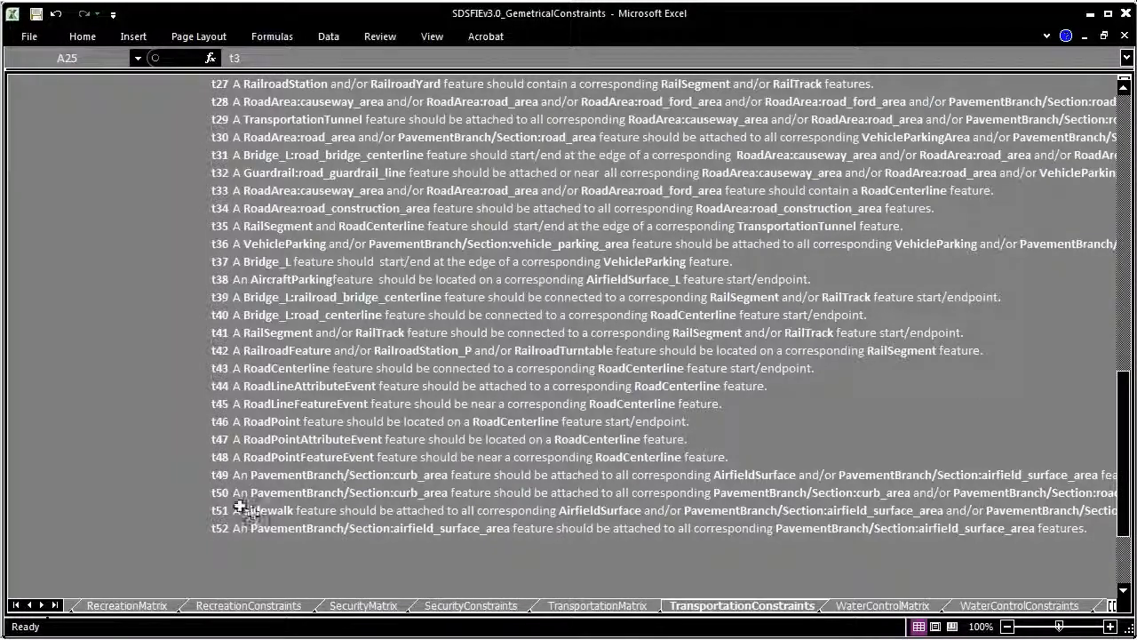
click(180, 474)
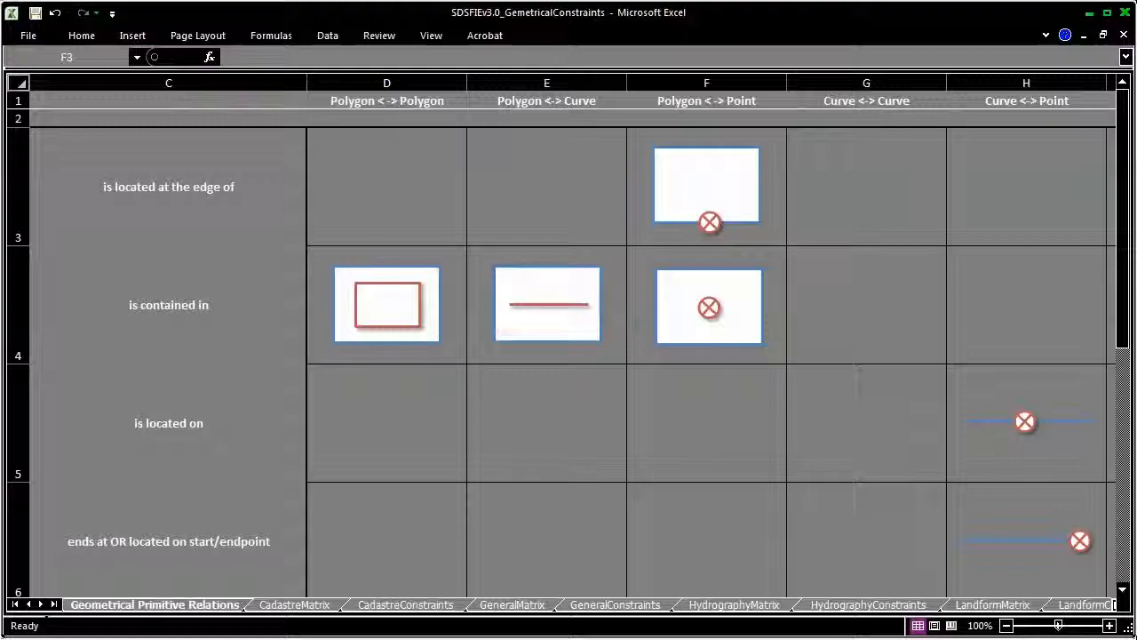
click(739, 219)
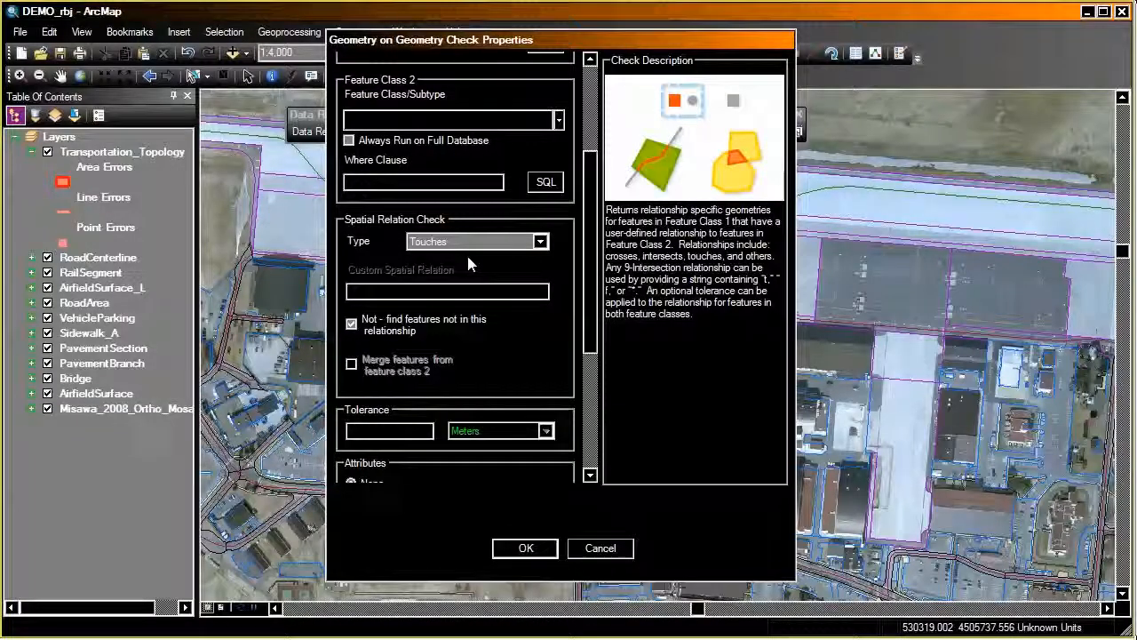
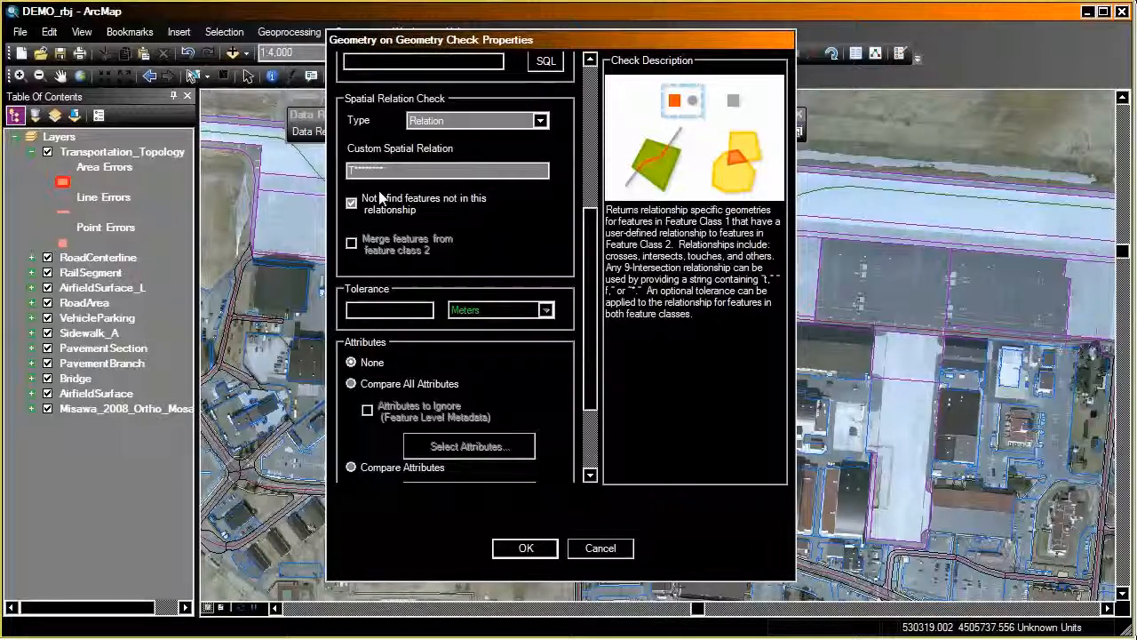
In ArcMap, review the custom Relation check's Not option and both RoadCenterline-to-Bridge Geometry on Geometry checks inside the Composite Check
click(373, 199)
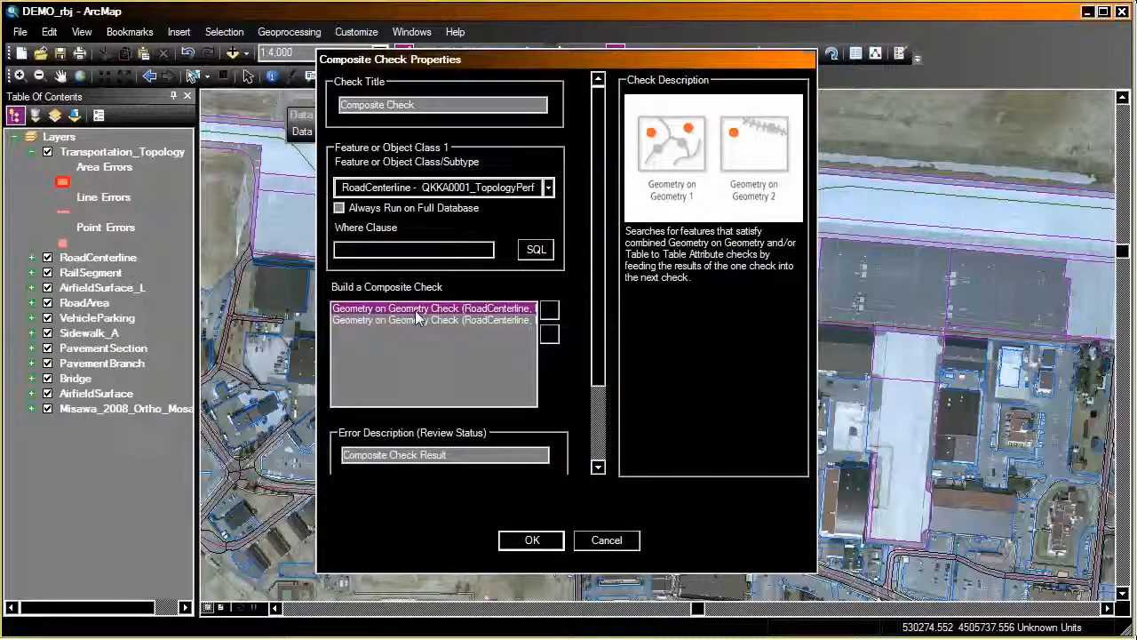
double_click(491, 311)
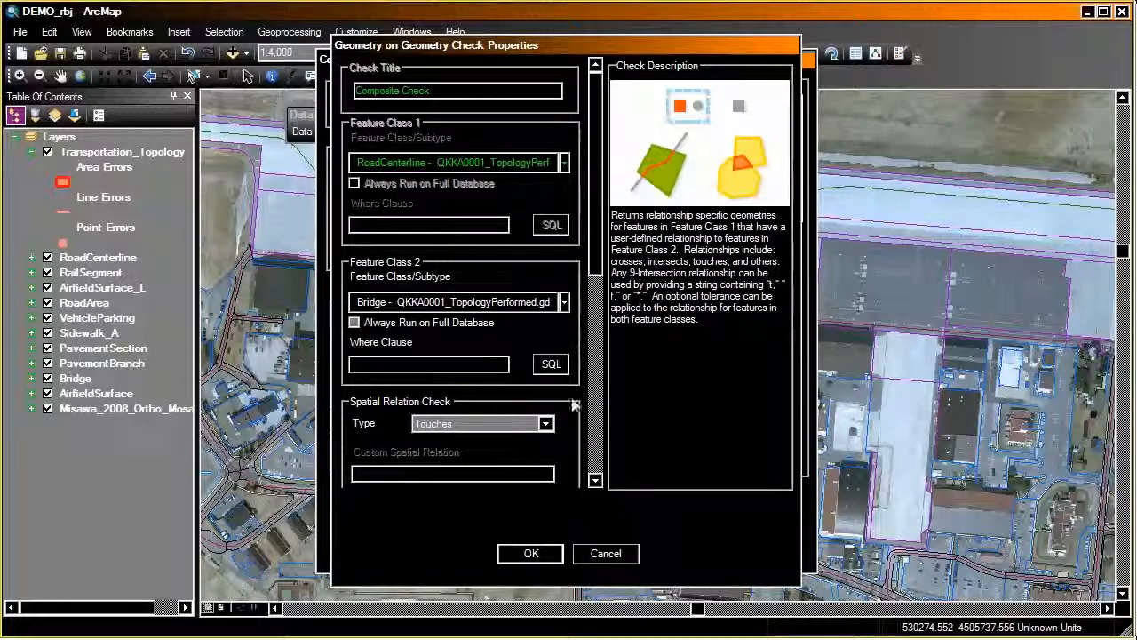
drag(600, 278, 605, 363)
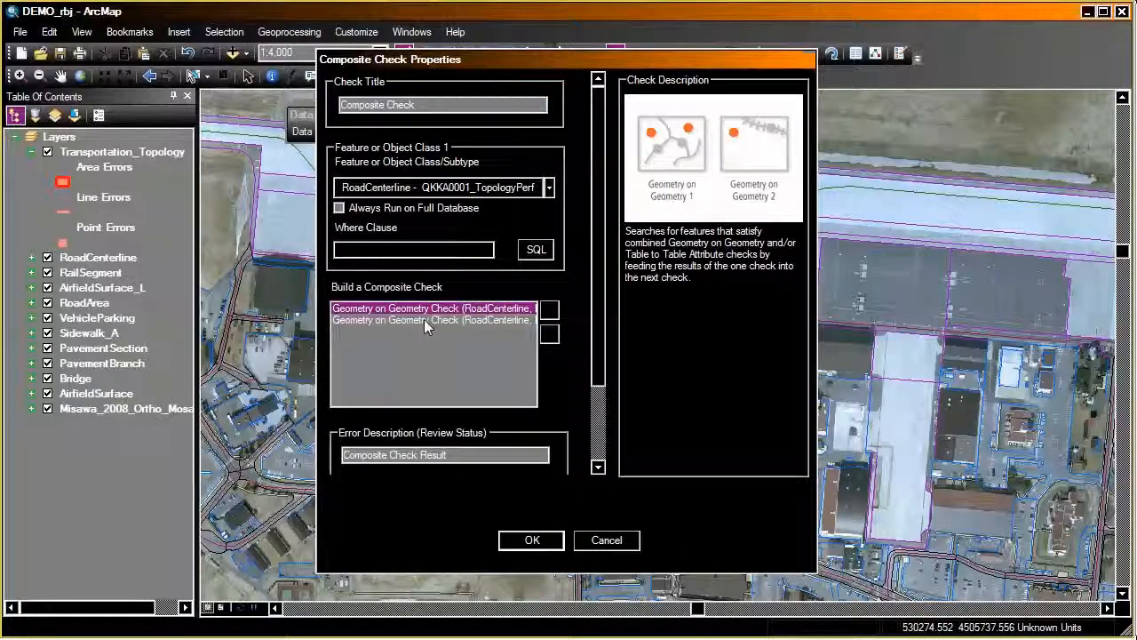
double_click(424, 320)
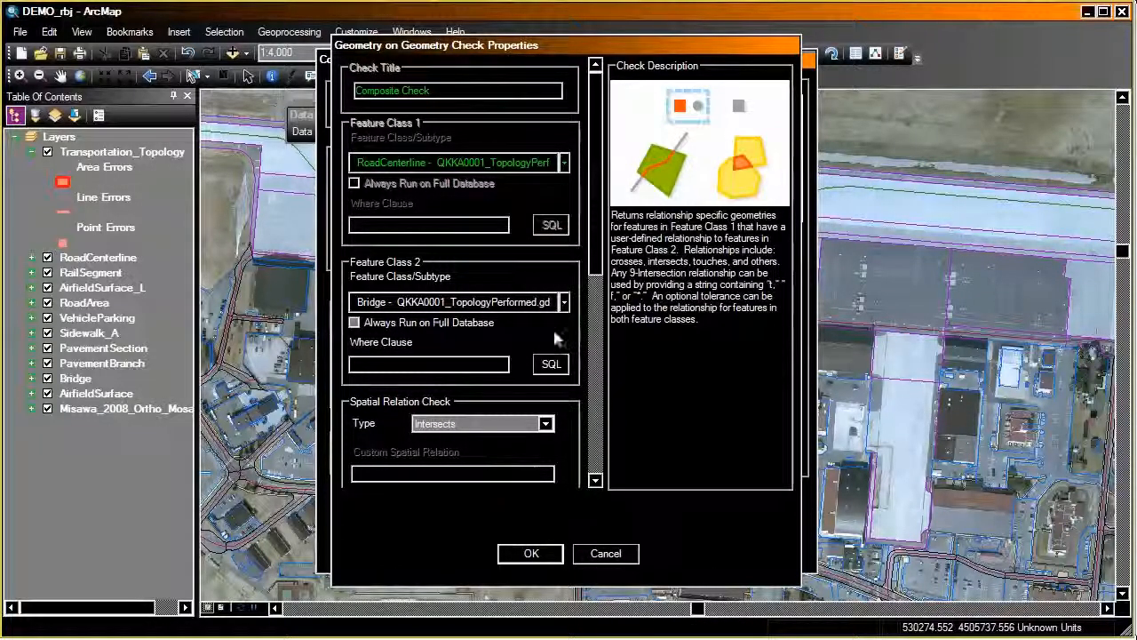
scroll(604, 333, down, 3)
drag(607, 330, 606, 337)
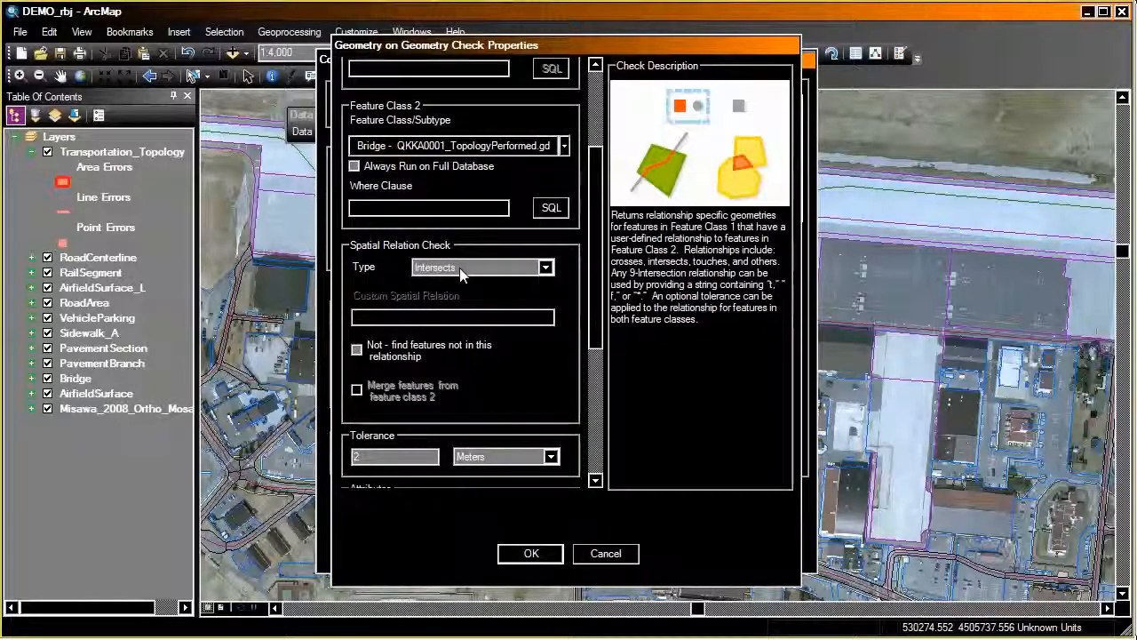
drag(592, 268, 597, 320)
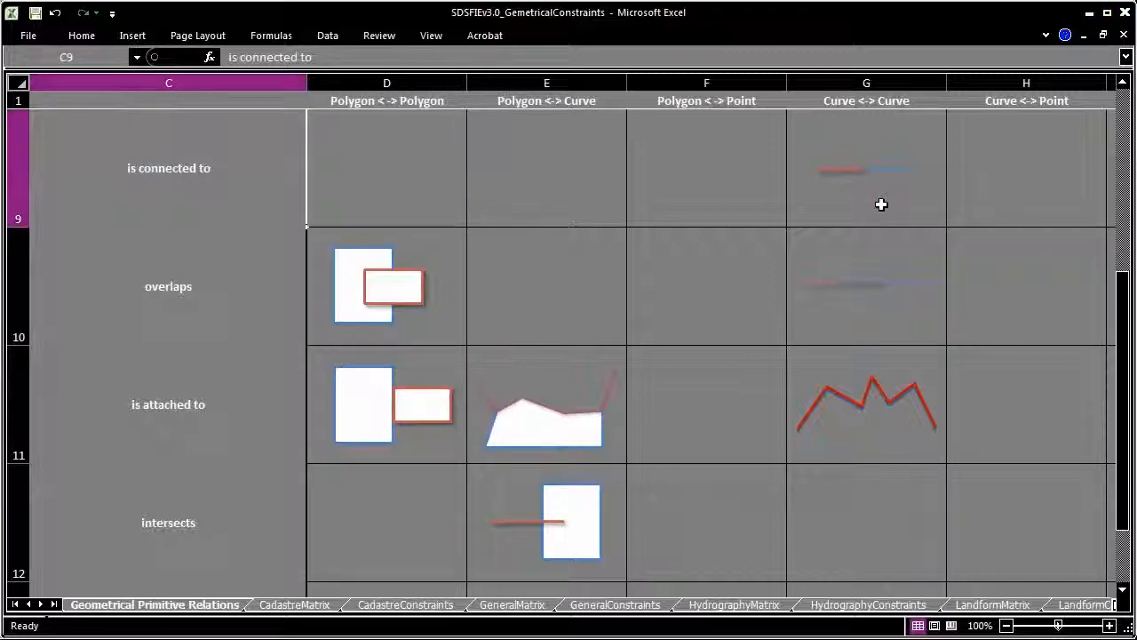
View the curve-to-curve "is connected to" diagram in Excel, then review the custom Relation strings of the Geometry on Geometry checks in ArcMap
click(887, 206)
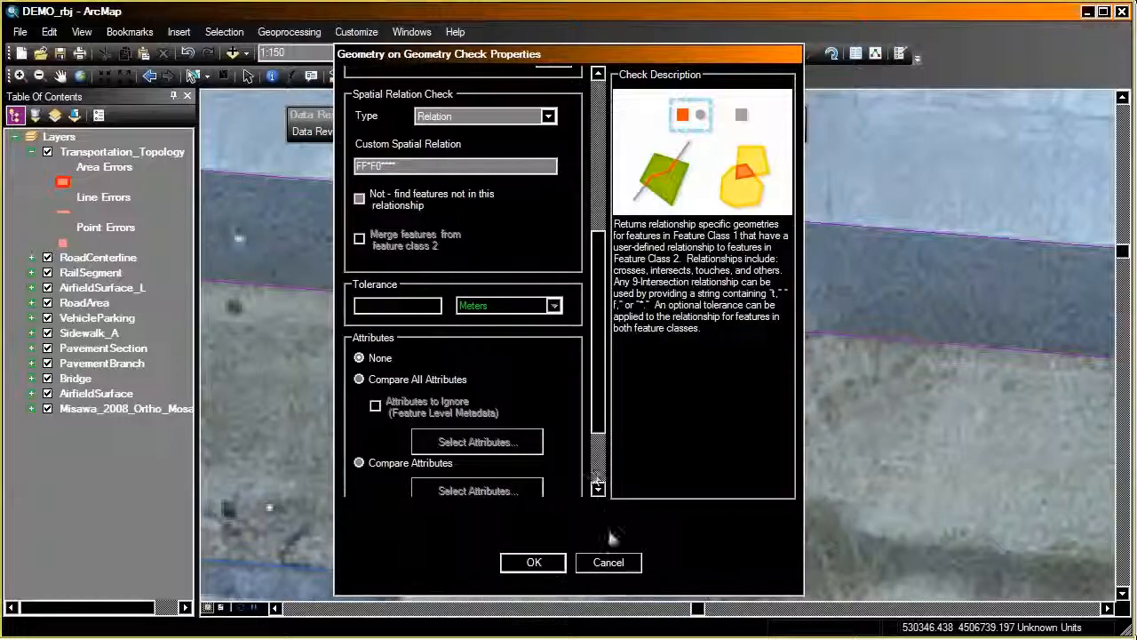
click(609, 562)
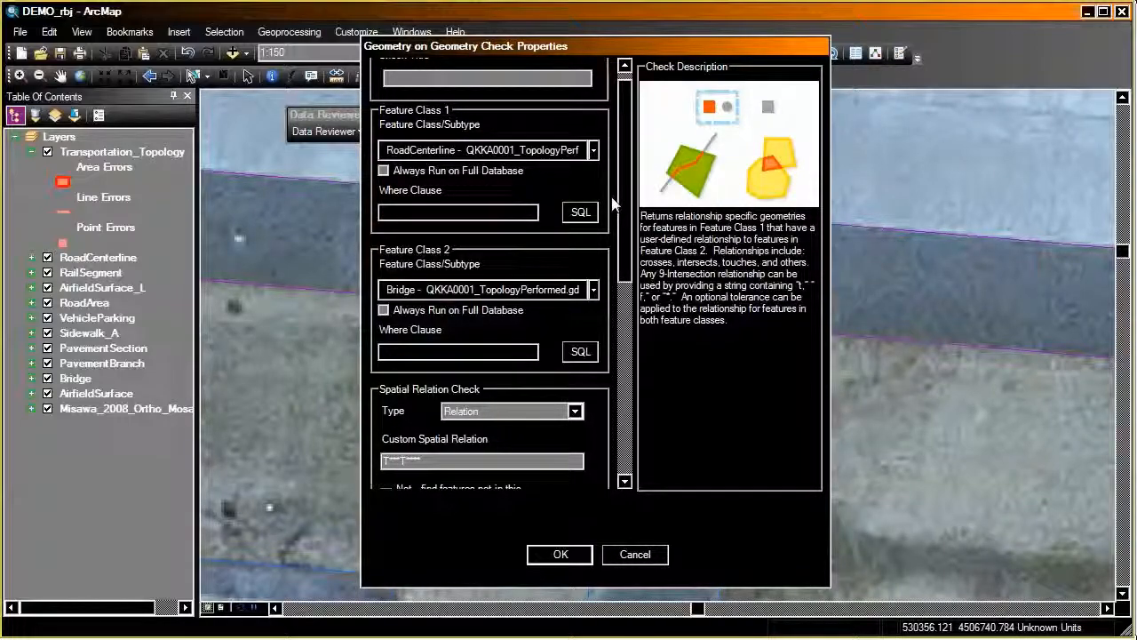
drag(625, 206, 661, 336)
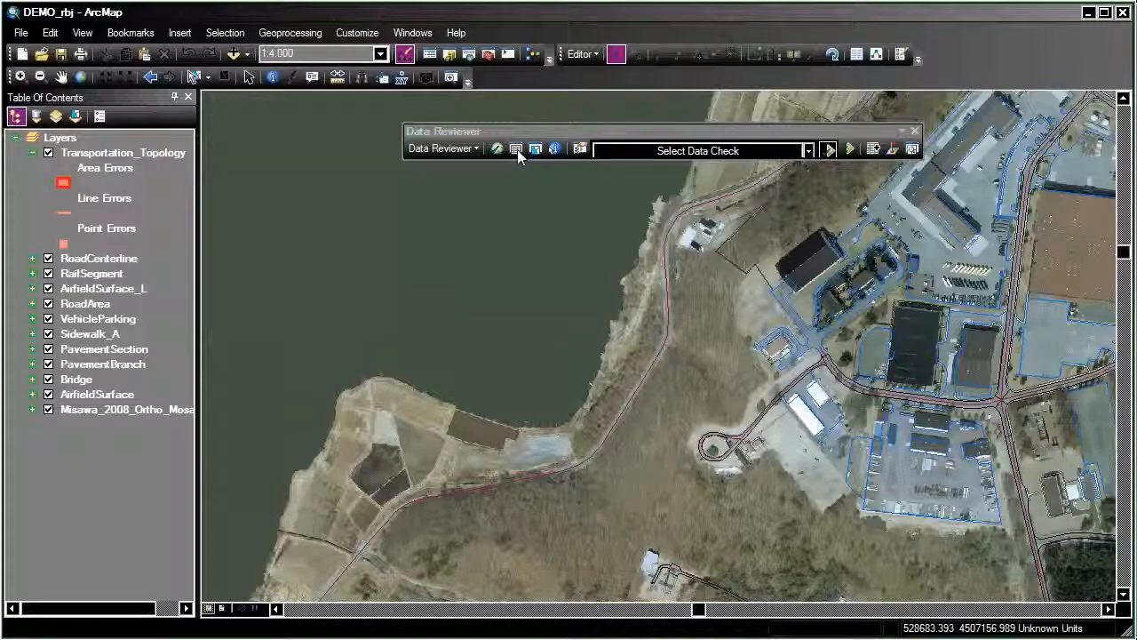
Open the Reviewer Table and zoom the map to the road_area features of T4 Composite records 521 and 522
click(517, 150)
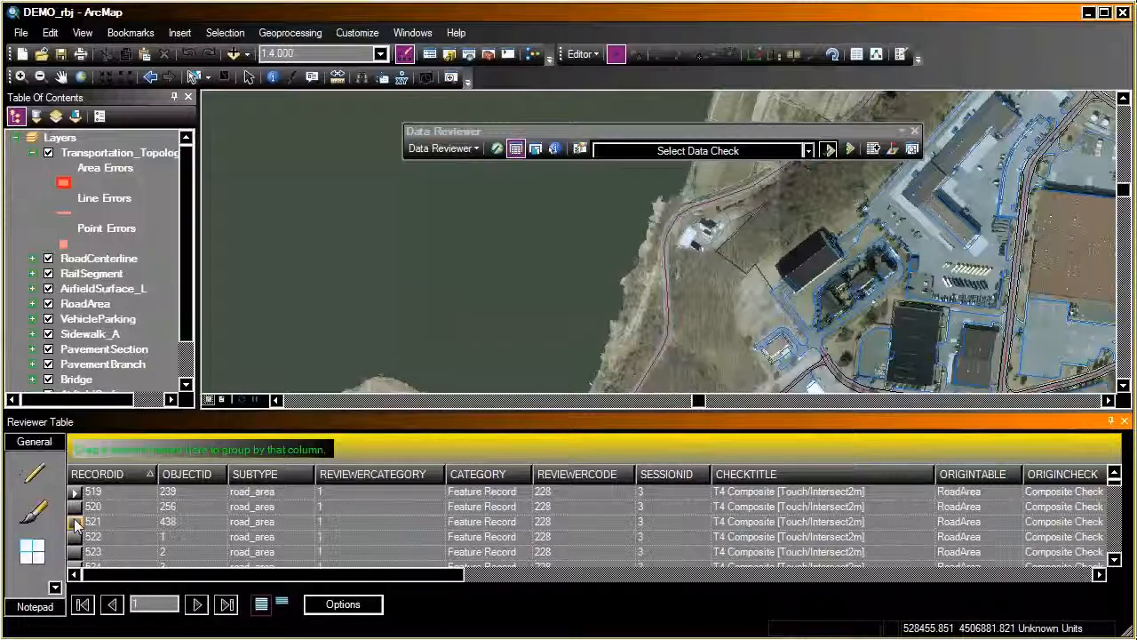
click(75, 524)
right_click(75, 525)
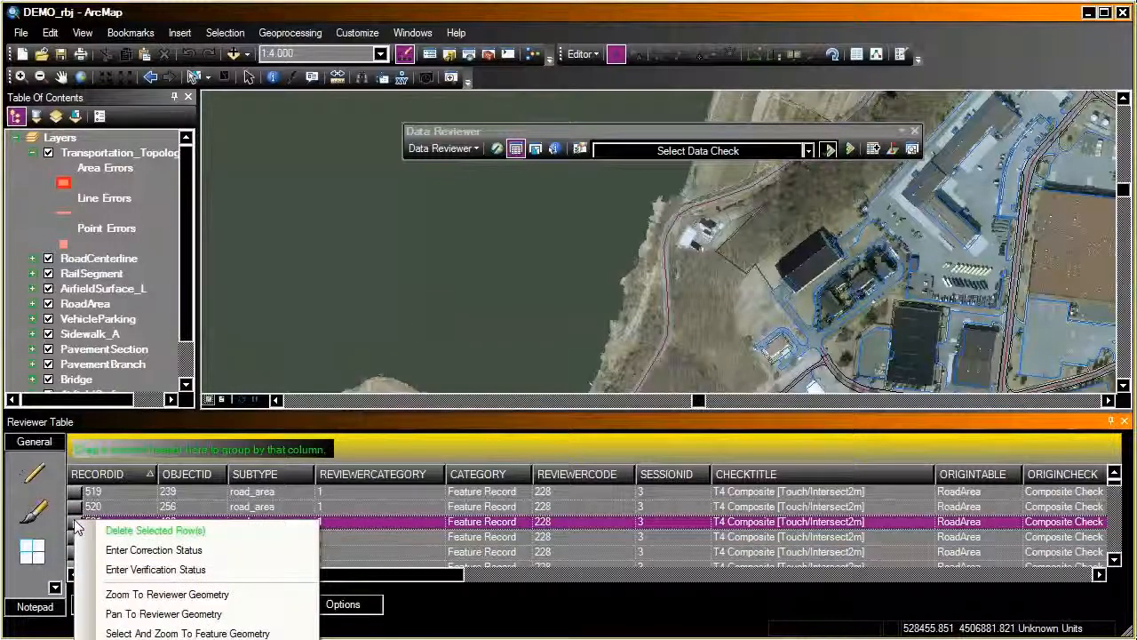
click(169, 633)
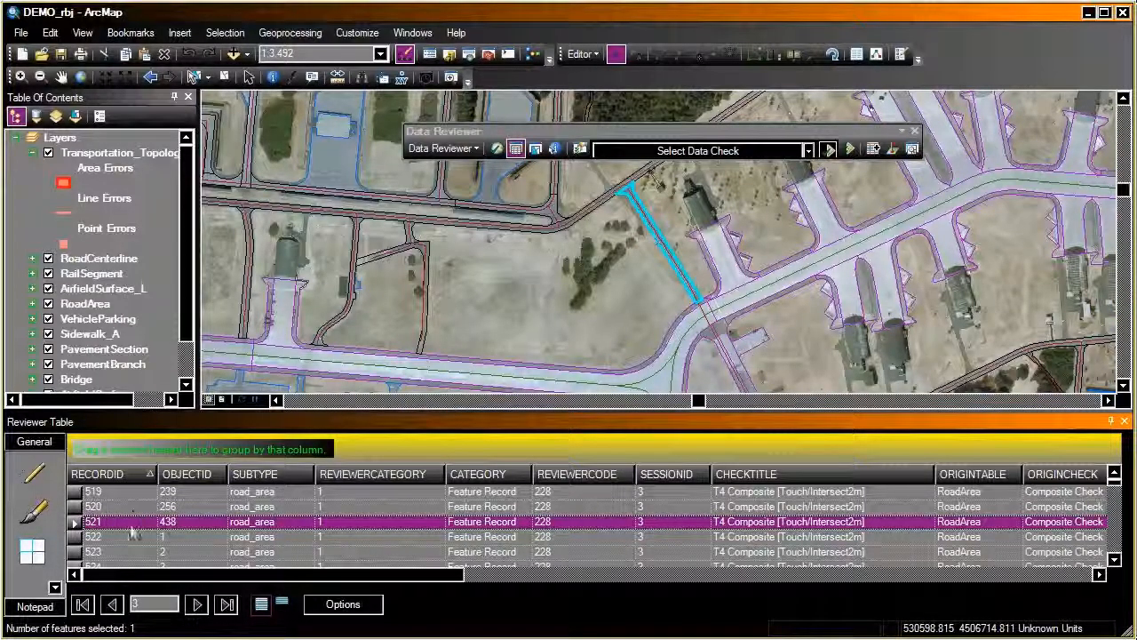
click(76, 539)
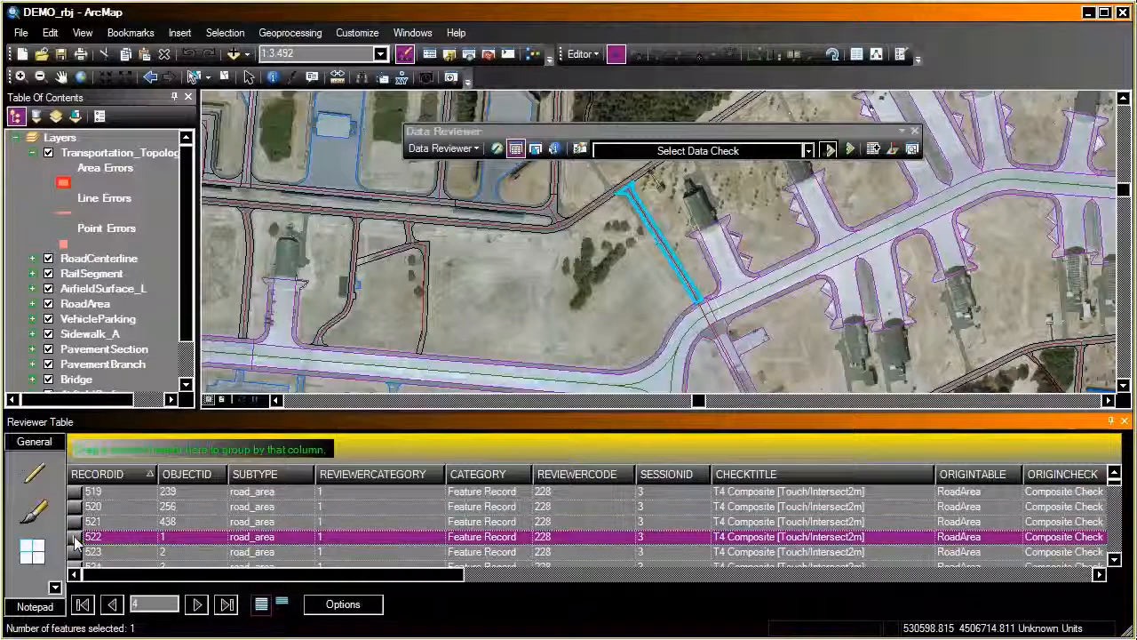
right_click(76, 539)
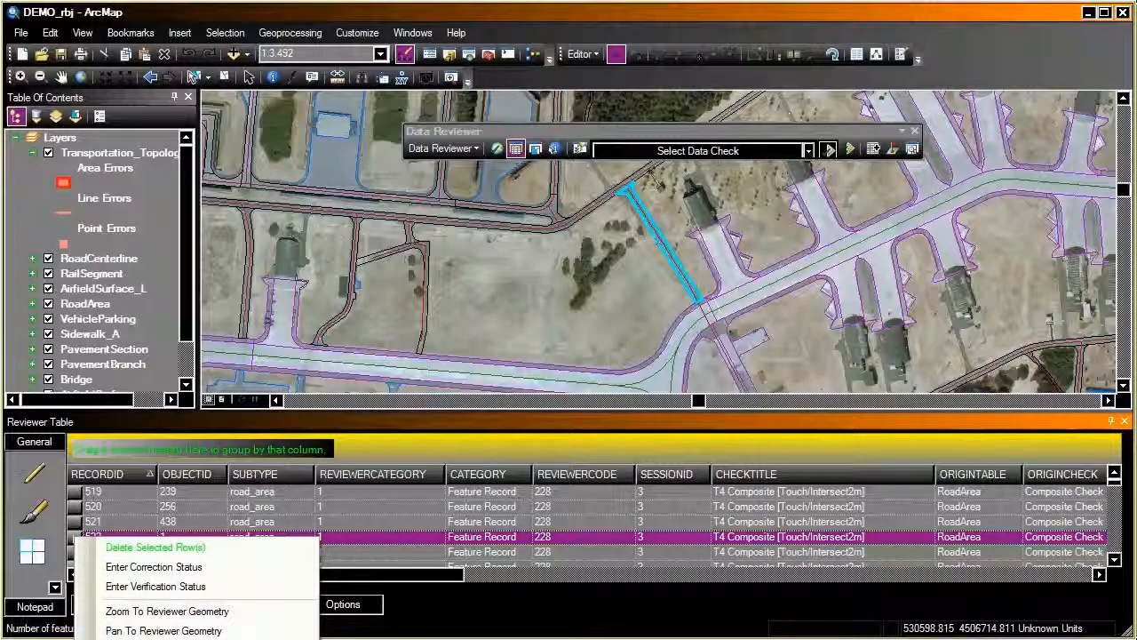
click(134, 604)
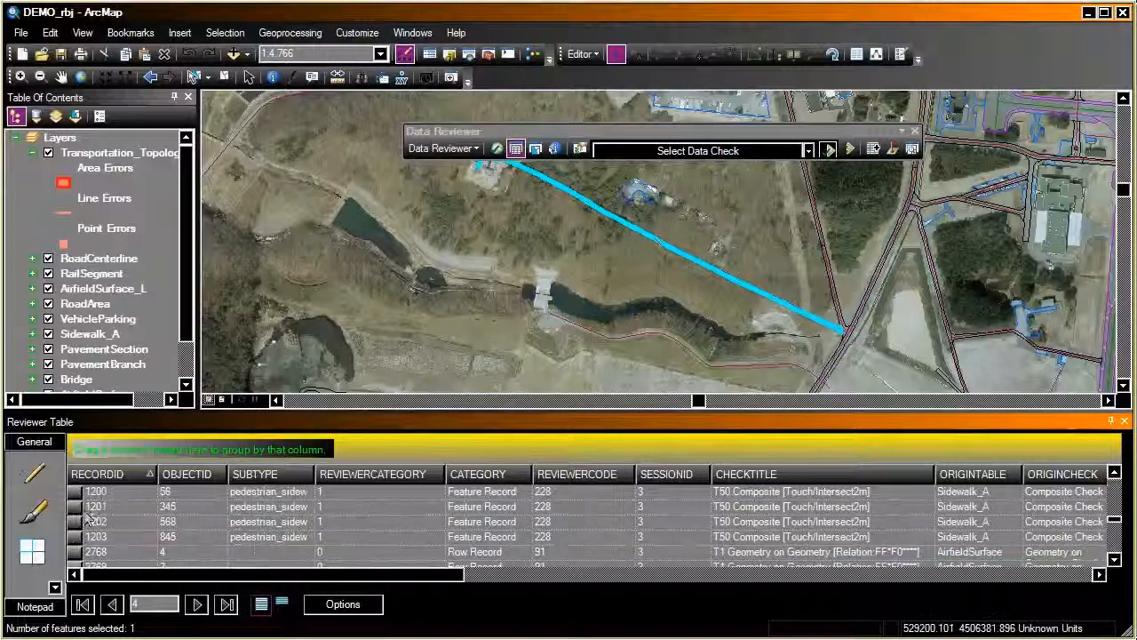
Select and zoom to the Sidewalk_A feature geometries of T50 Composite records 1201 and 1202
click(78, 511)
right_click(78, 511)
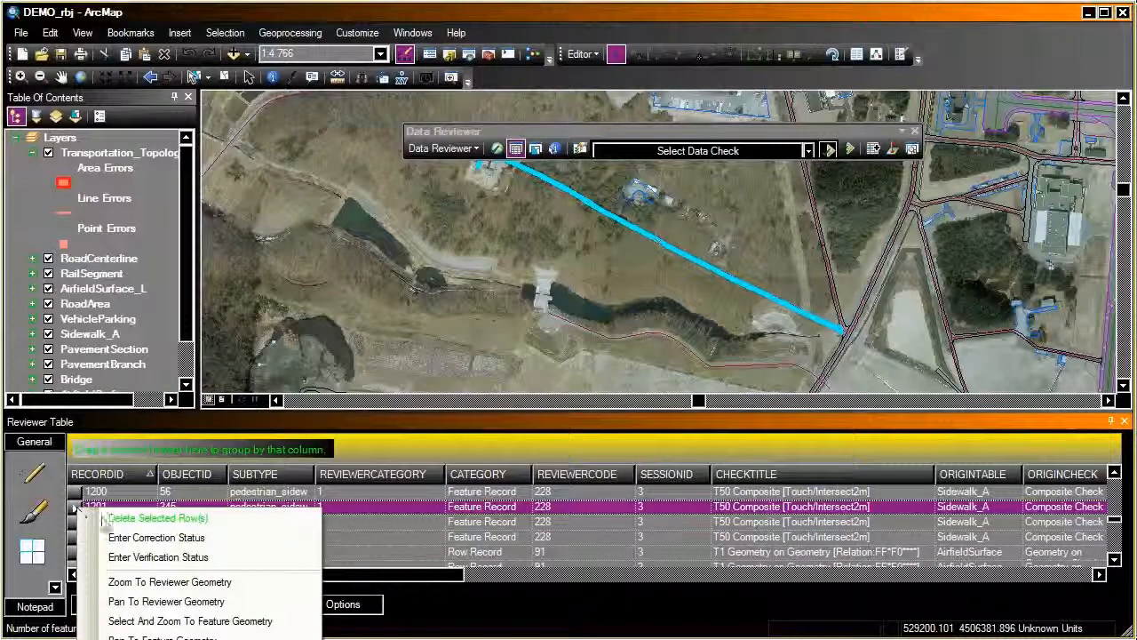
click(133, 621)
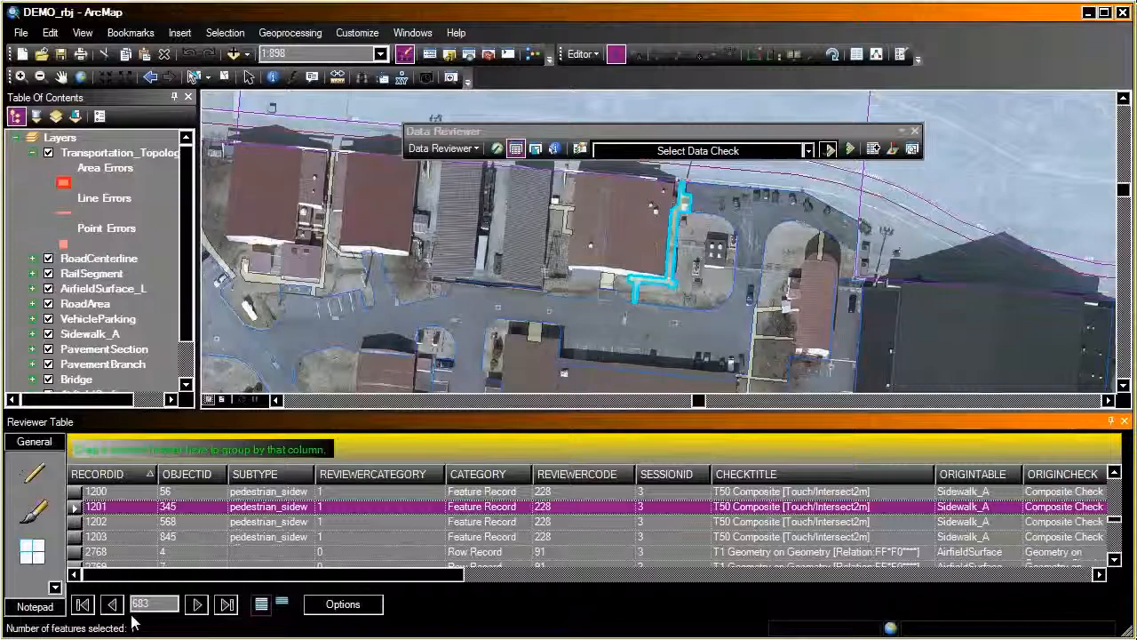
click(78, 521)
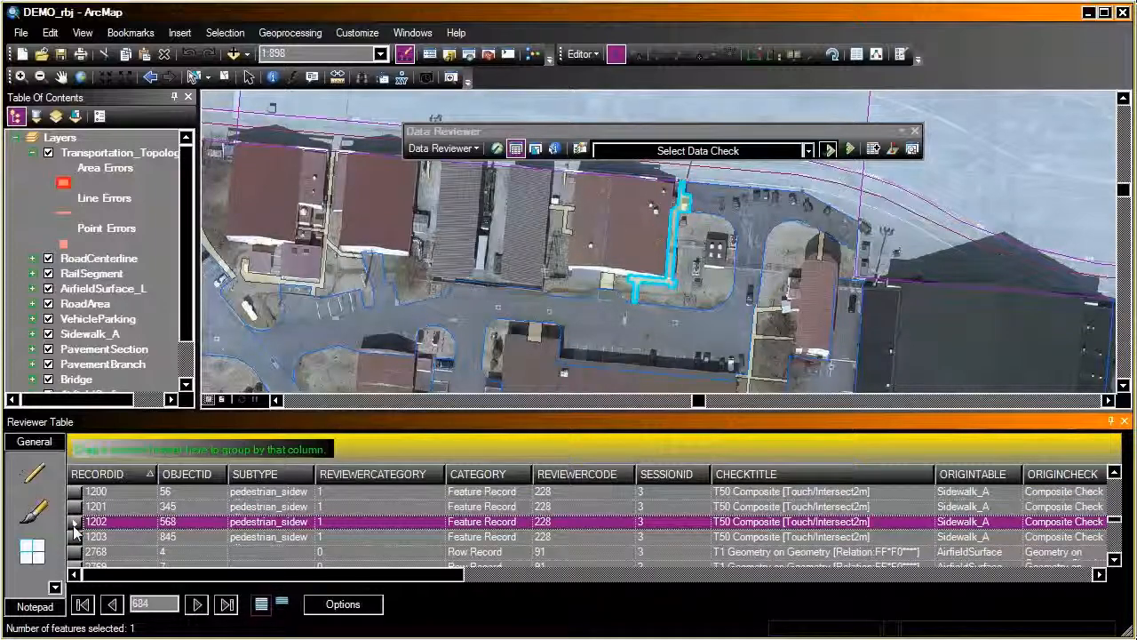
right_click(77, 525)
click(133, 636)
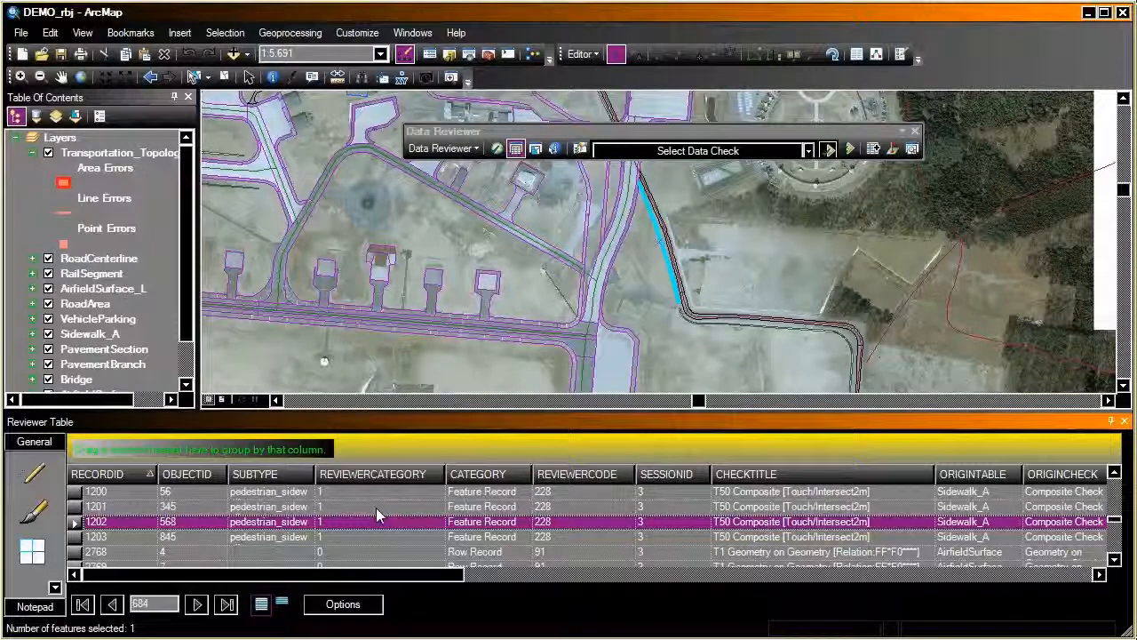
Select the related AirfieldSurface row for T1 Geometry on Geometry record 2768 in the Reviewer Table
scroll(376, 508, down, 1)
click(76, 508)
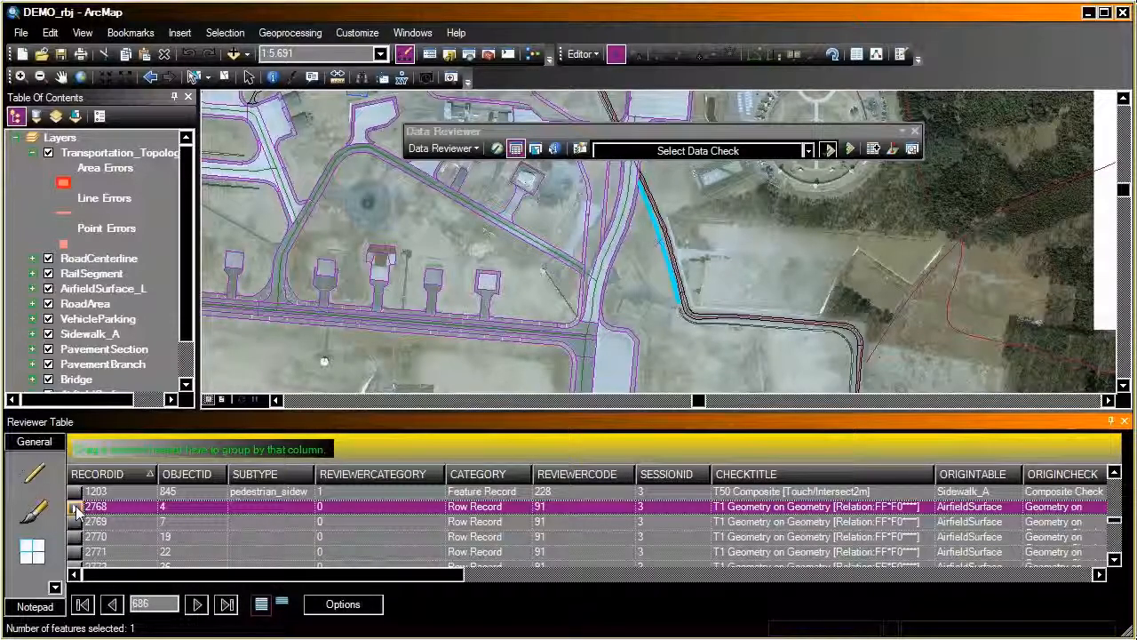
right_click(76, 508)
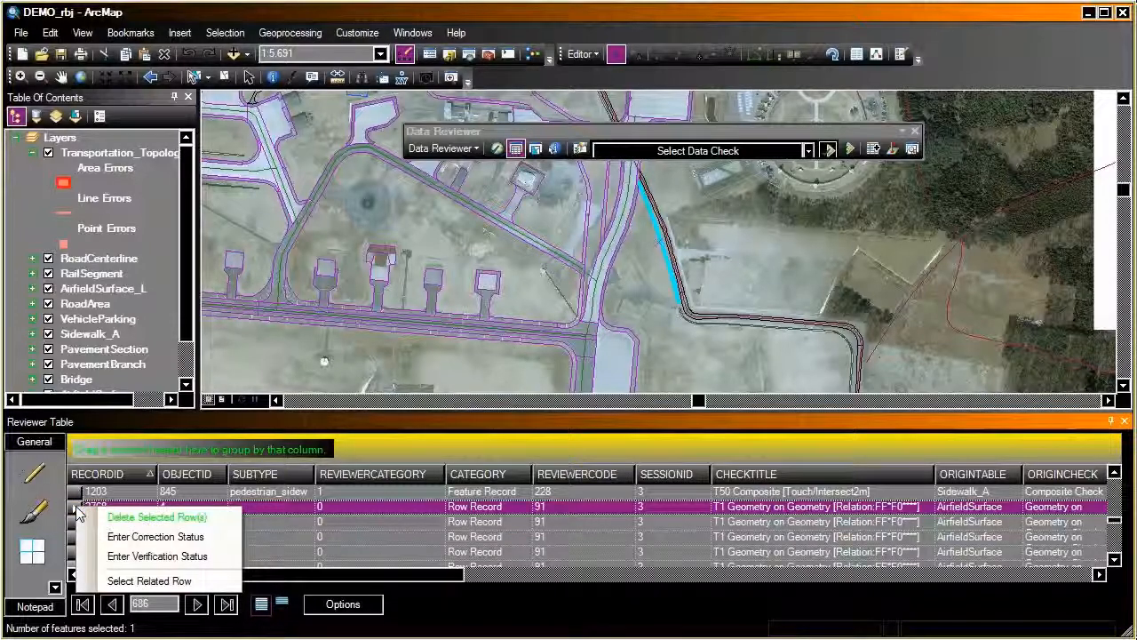
click(140, 581)
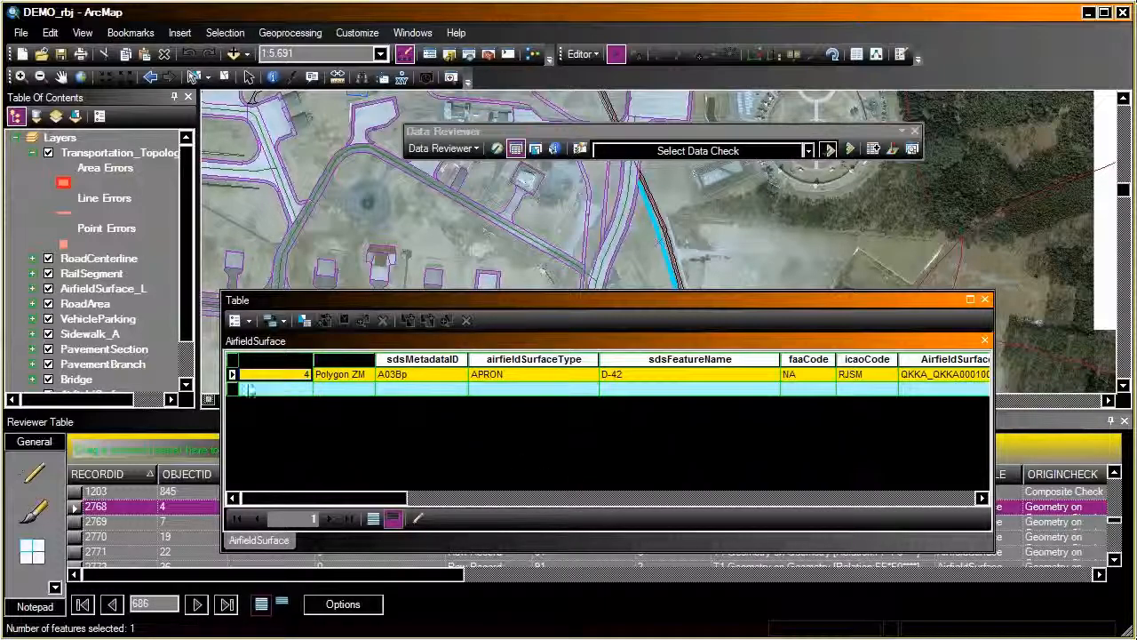
Zoom the map to the related AirfieldSurface feature and flash it to locate the flagged apron
right_click(233, 375)
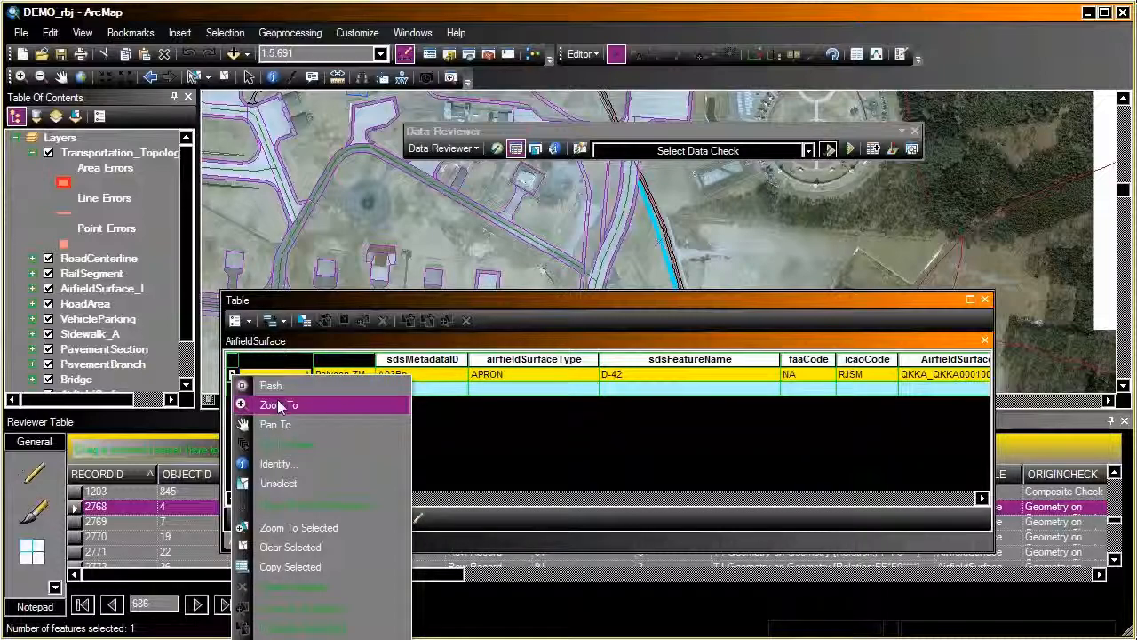
click(277, 403)
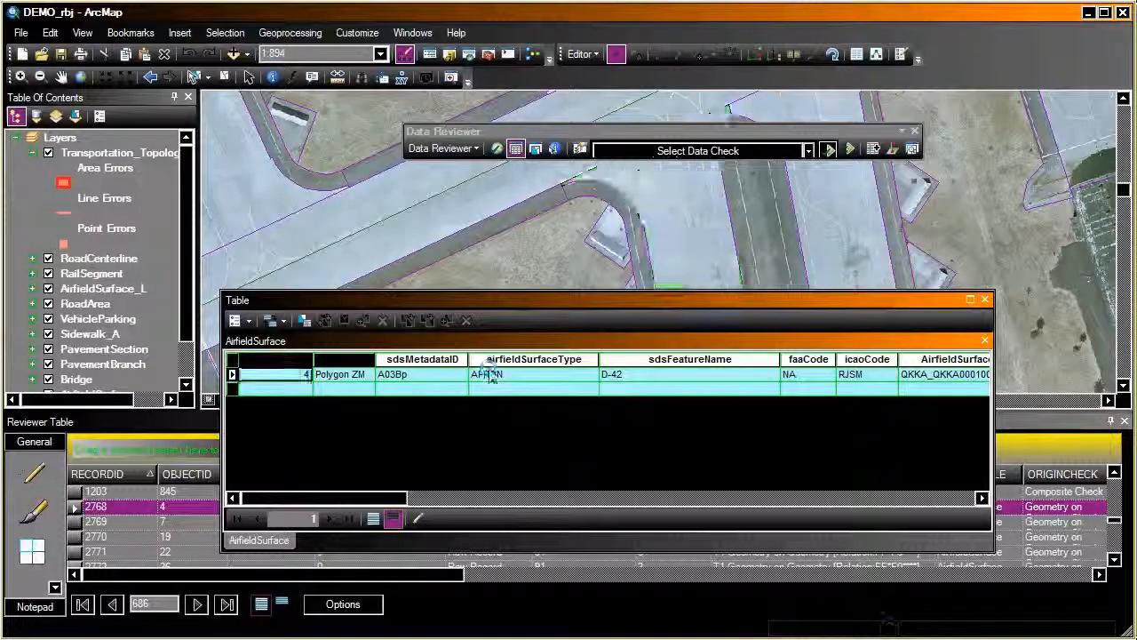
right_click(235, 375)
click(248, 385)
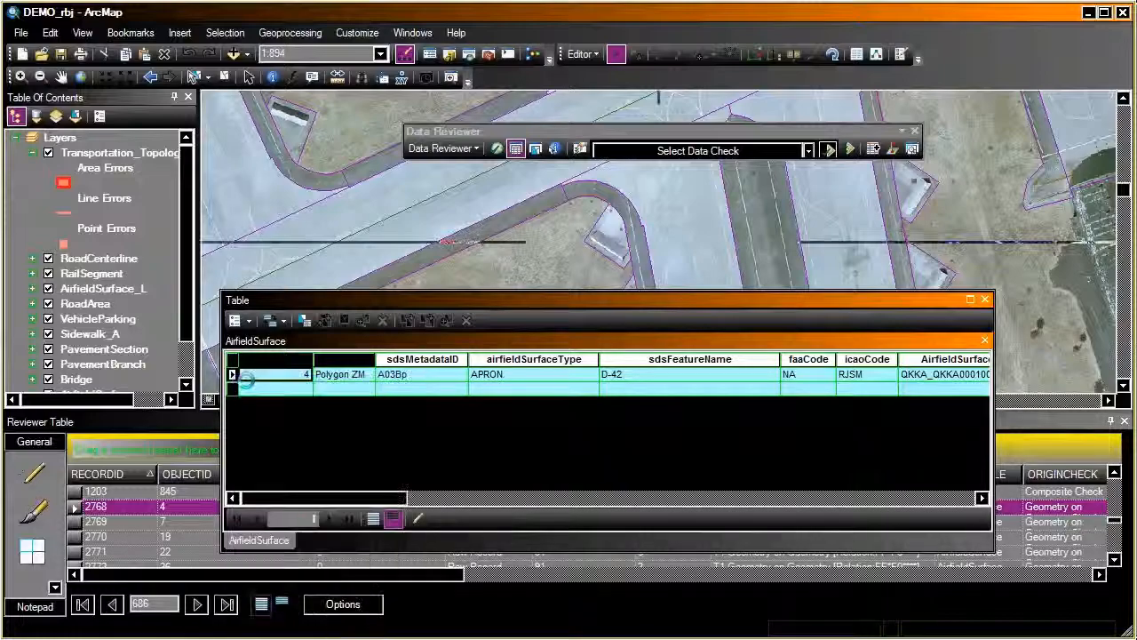
right_click(234, 374)
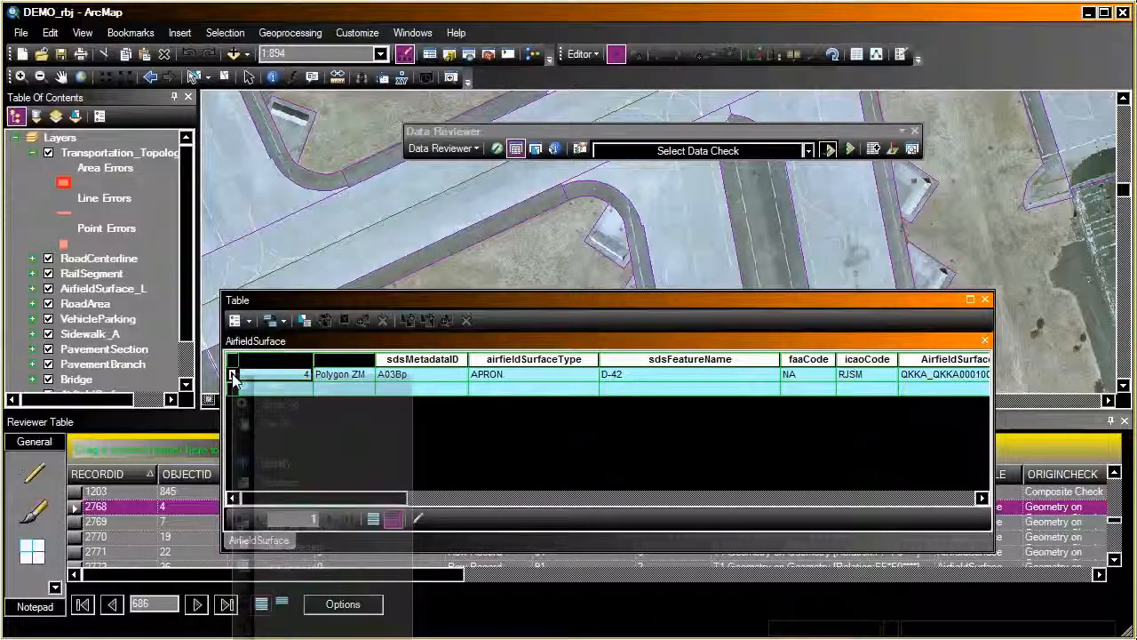
click(249, 383)
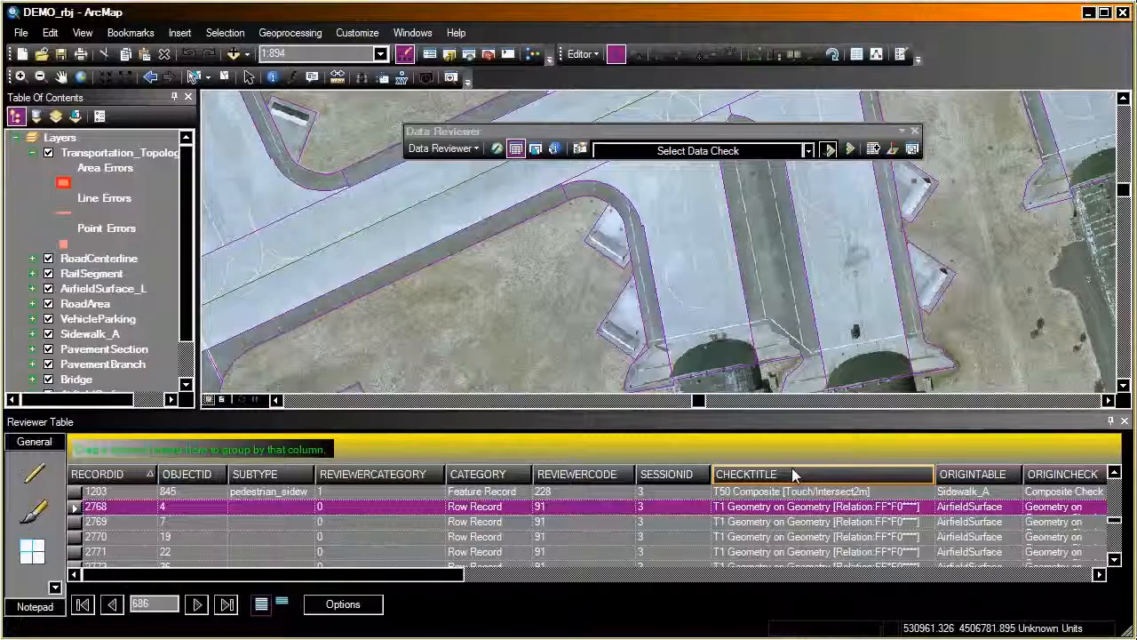
Group the Reviewer Table by CHECKTITLE, and add the Reviewer Dataset layers to the map and expand them
drag(792, 467, 275, 449)
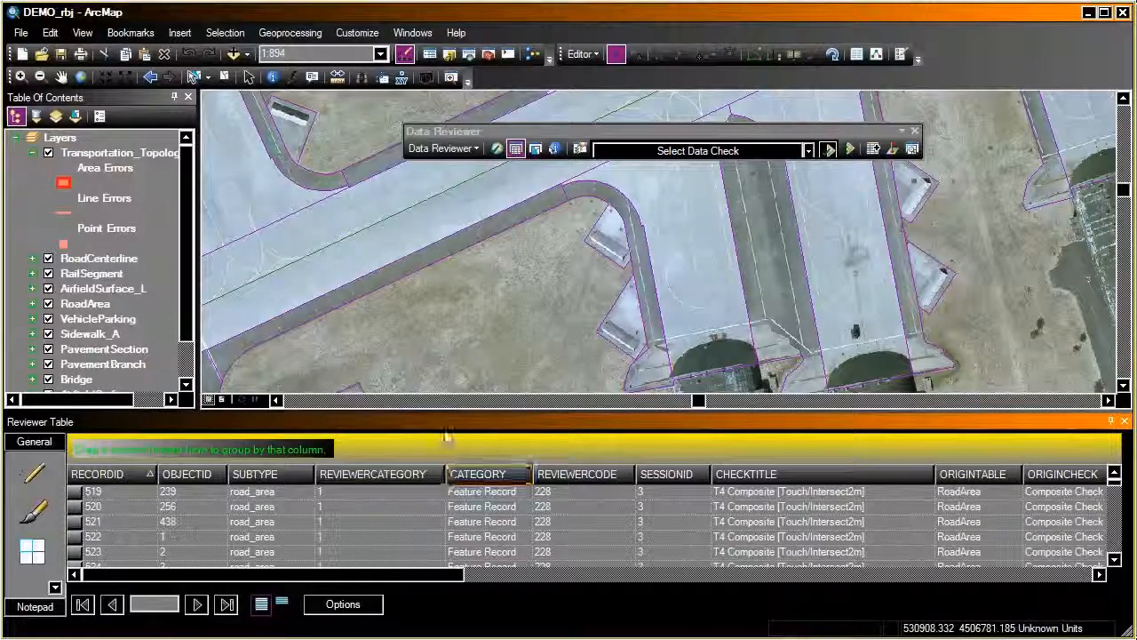
click(39, 515)
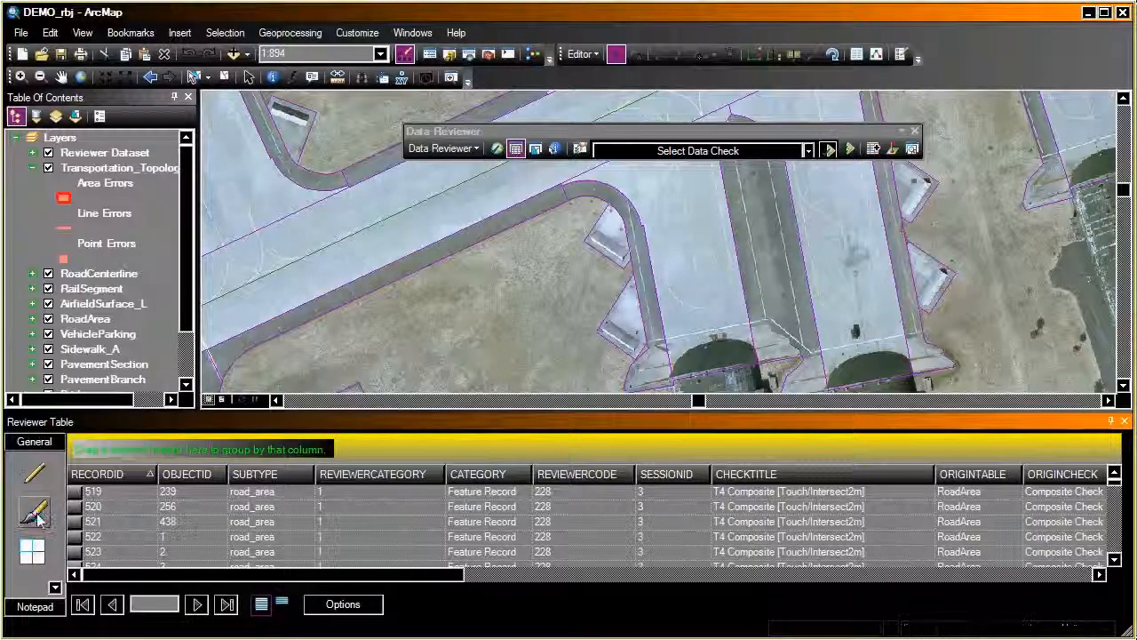
click(33, 154)
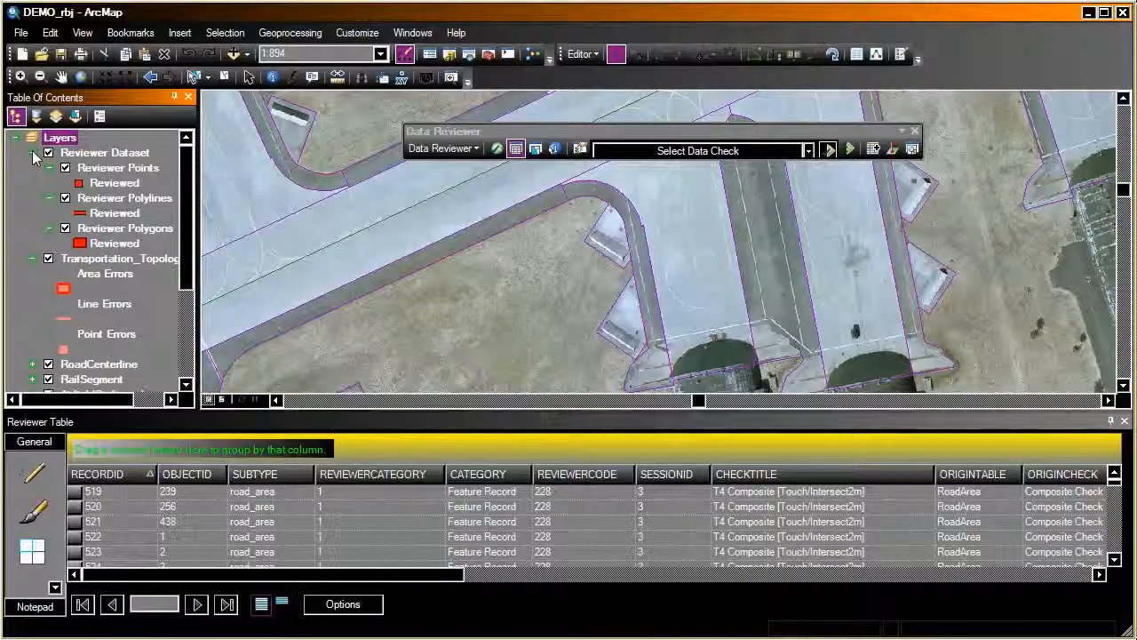
Symbolize the Reviewer Polygons layer by unique values of CHECKTITLE, adding all values, and review the category list
click(113, 227)
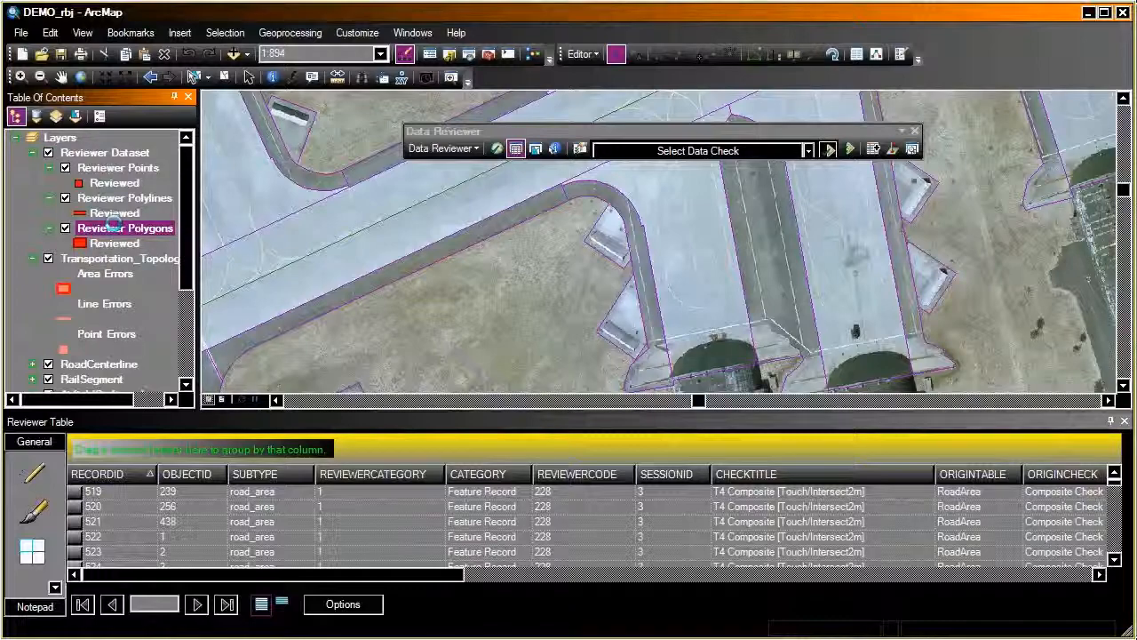
right_click(114, 227)
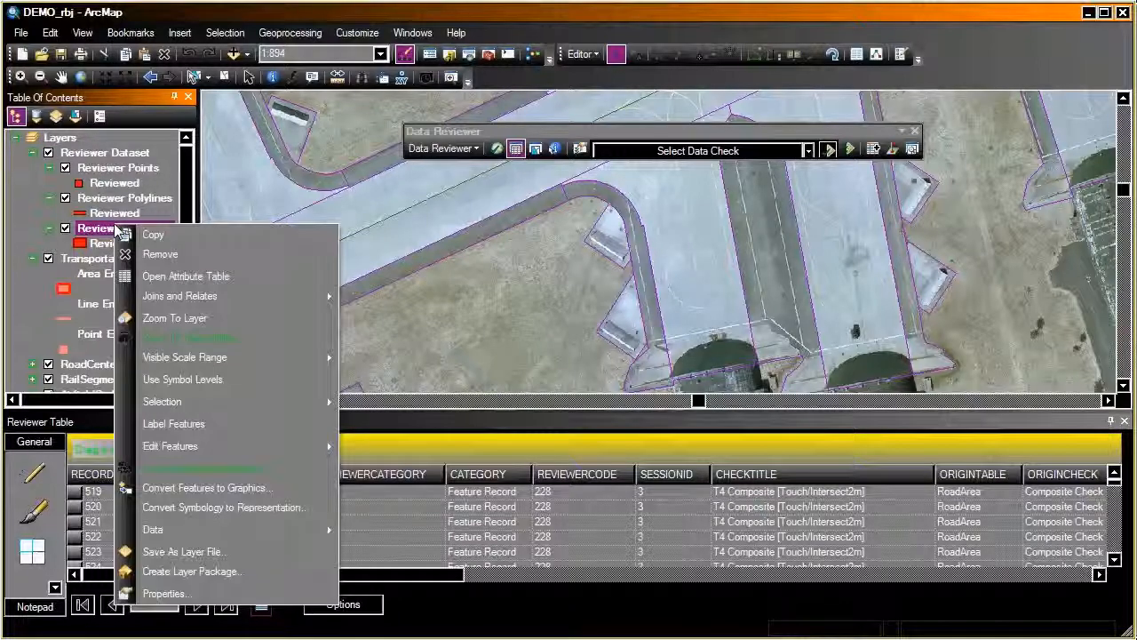
click(167, 593)
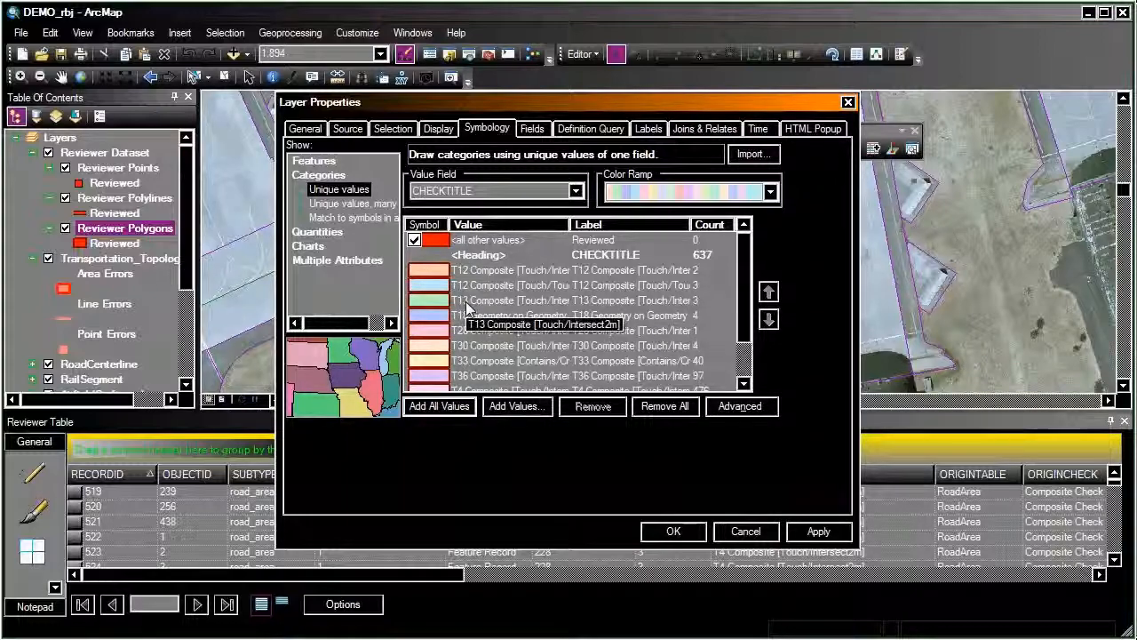
scroll(749, 293, down, 1)
scroll(749, 293, down, 1)
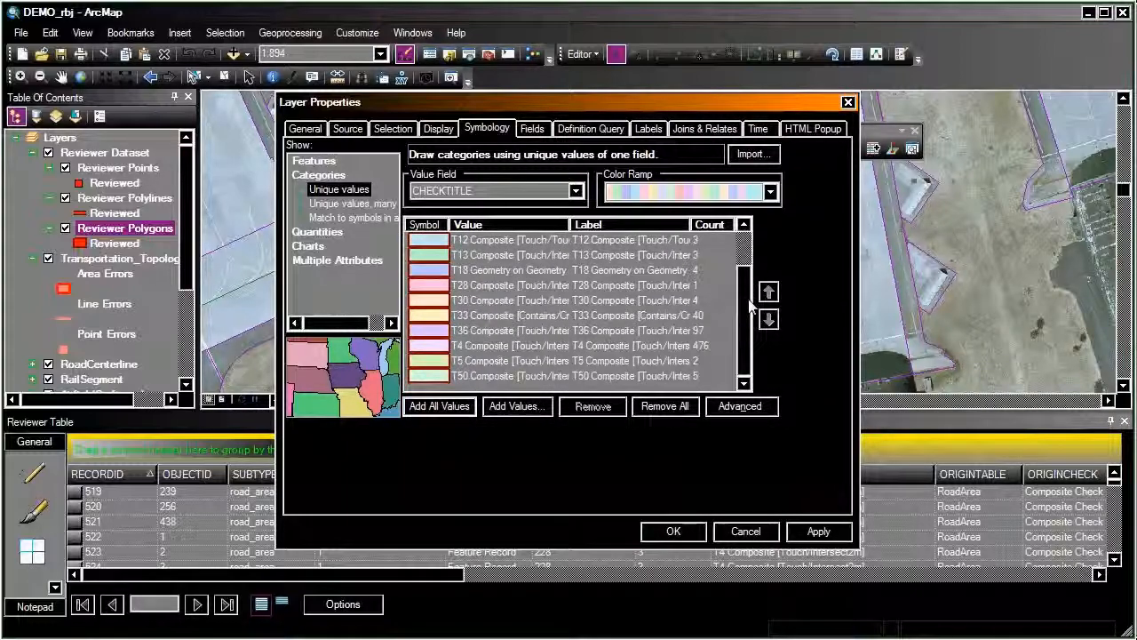
scroll(481, 354, up, 2)
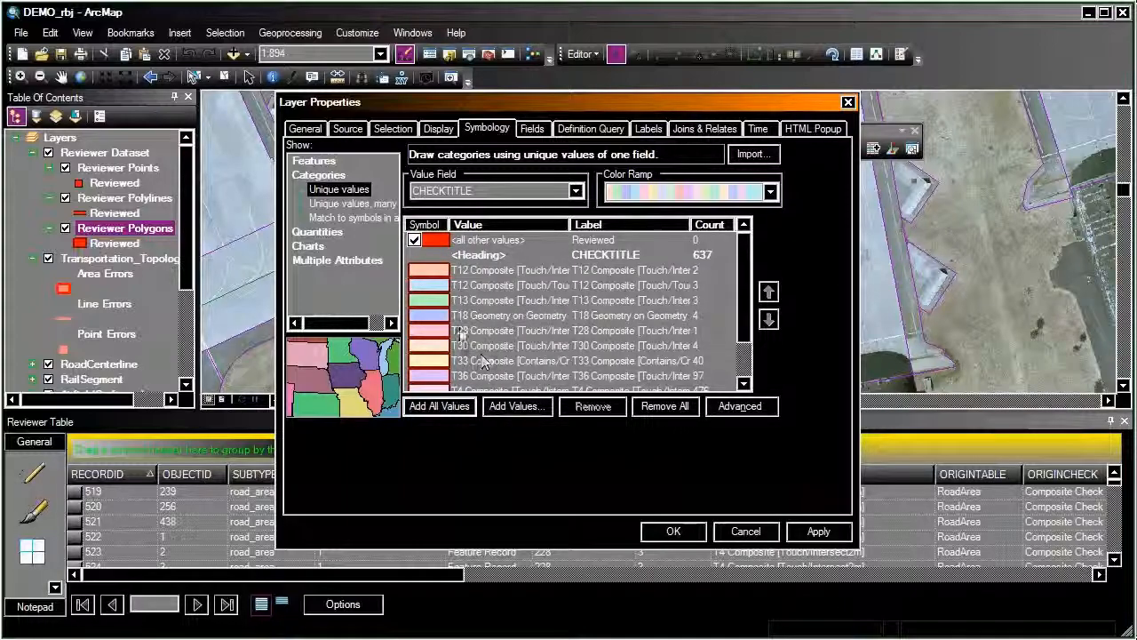
scroll(462, 342, down, 2)
Set the T36 Composite category symbol to Hollow, apply the symbology and check the Reviewer Polygons legend
click(439, 331)
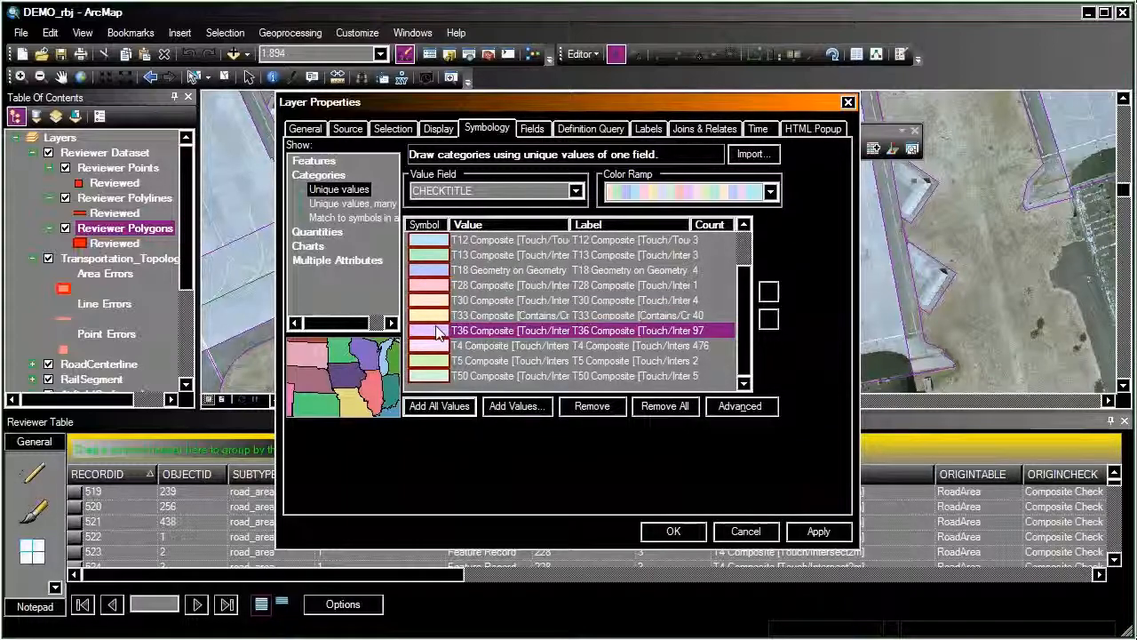
double_click(439, 331)
click(625, 328)
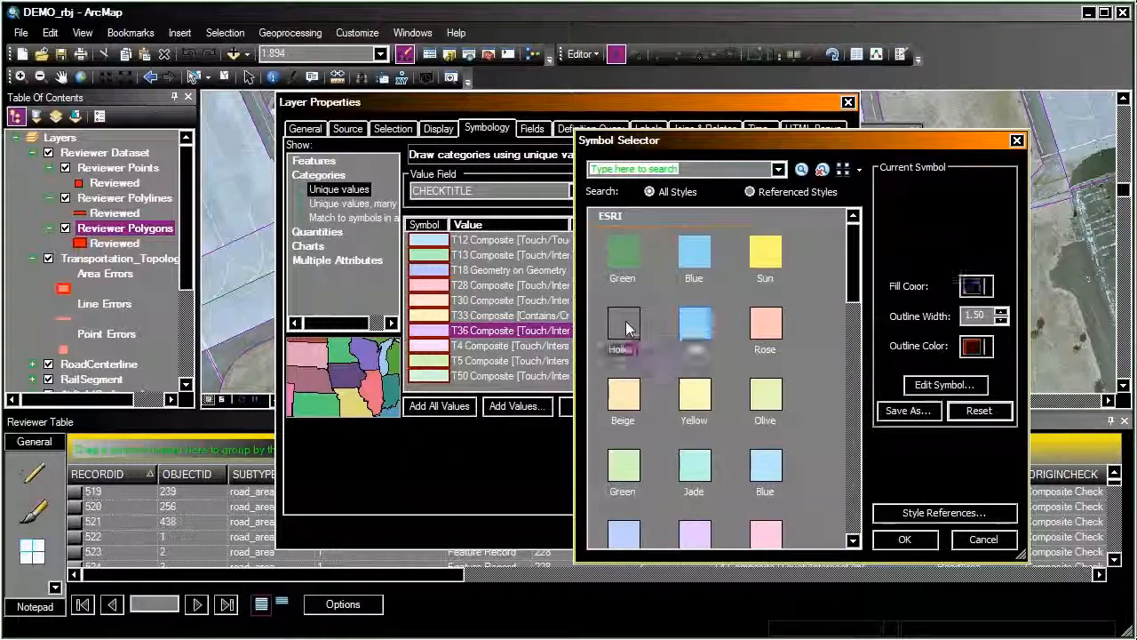
click(904, 540)
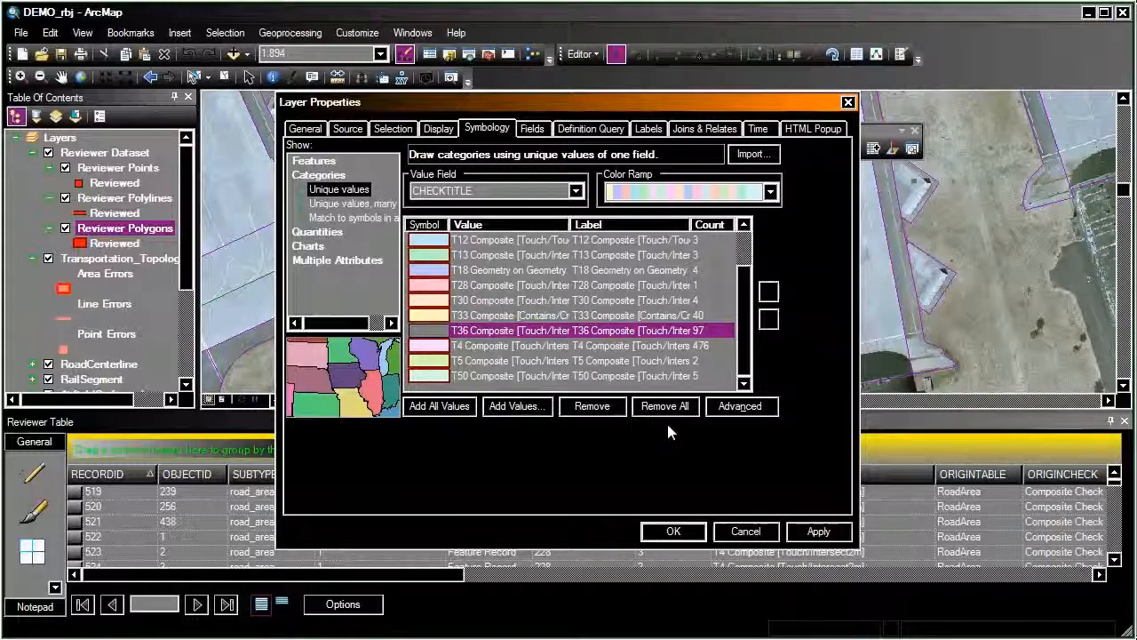
click(674, 530)
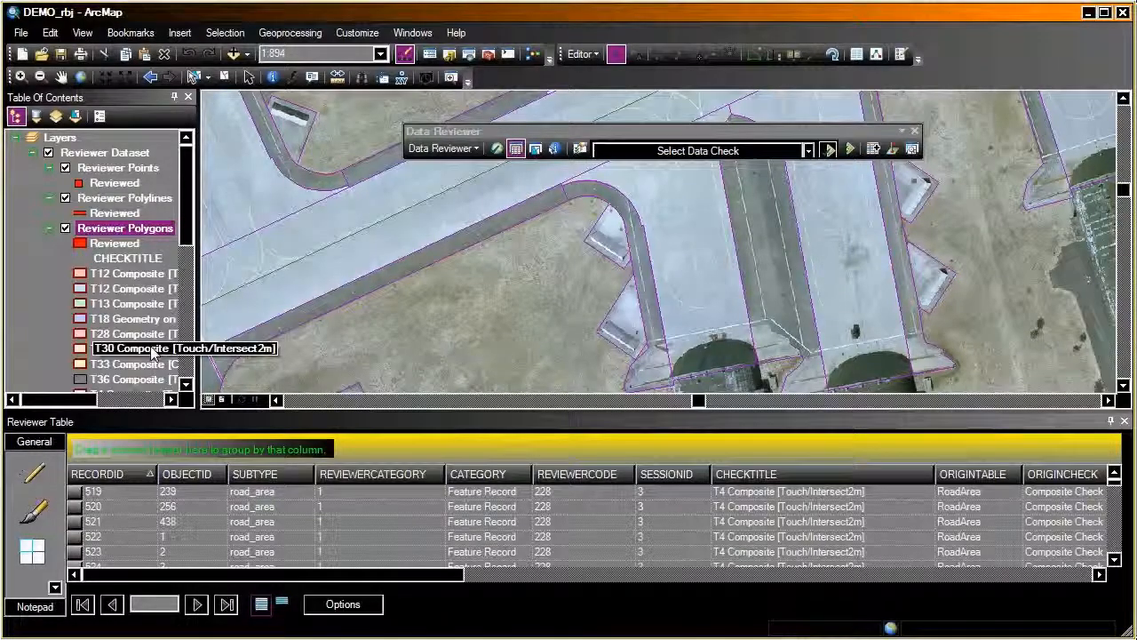
scroll(118, 278, down, 1)
scroll(116, 278, down, 2)
scroll(110, 279, up, 1)
scroll(110, 279, up, 2)
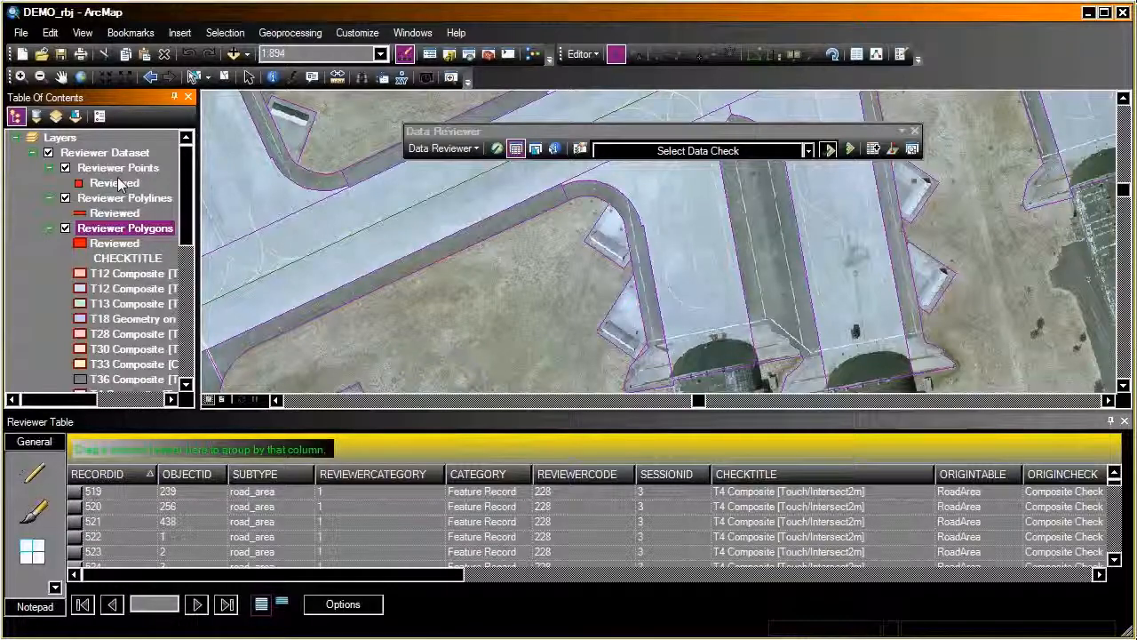
Select and zoom to the road_area feature of record 521 and examine the surrounding T4 Composite polygons
drag(738, 247, 576, 301)
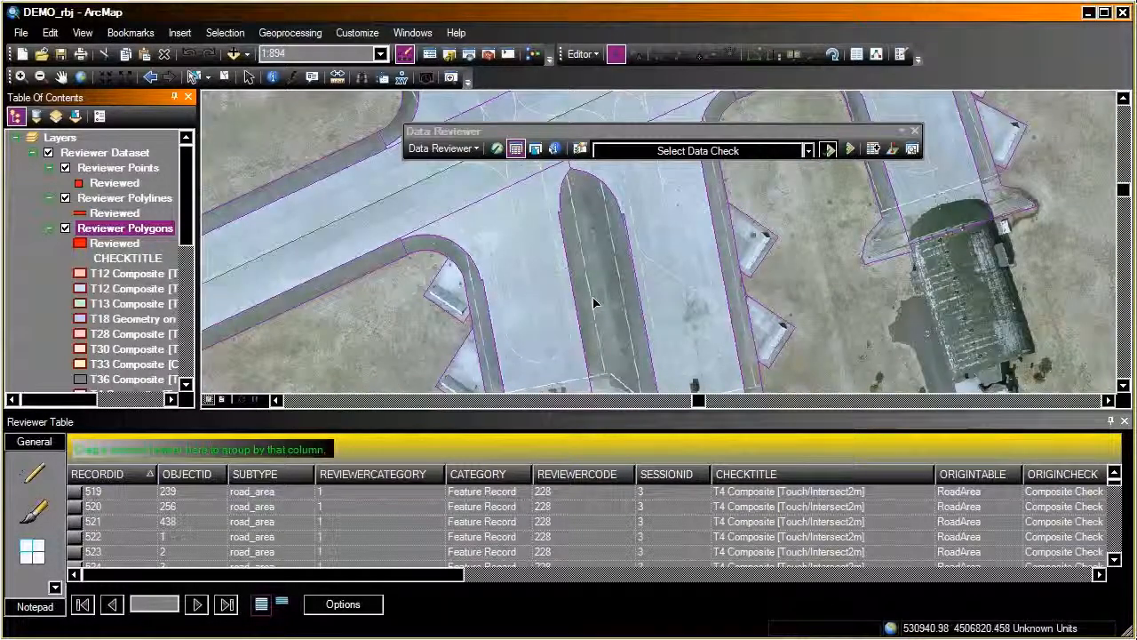
right_click(78, 522)
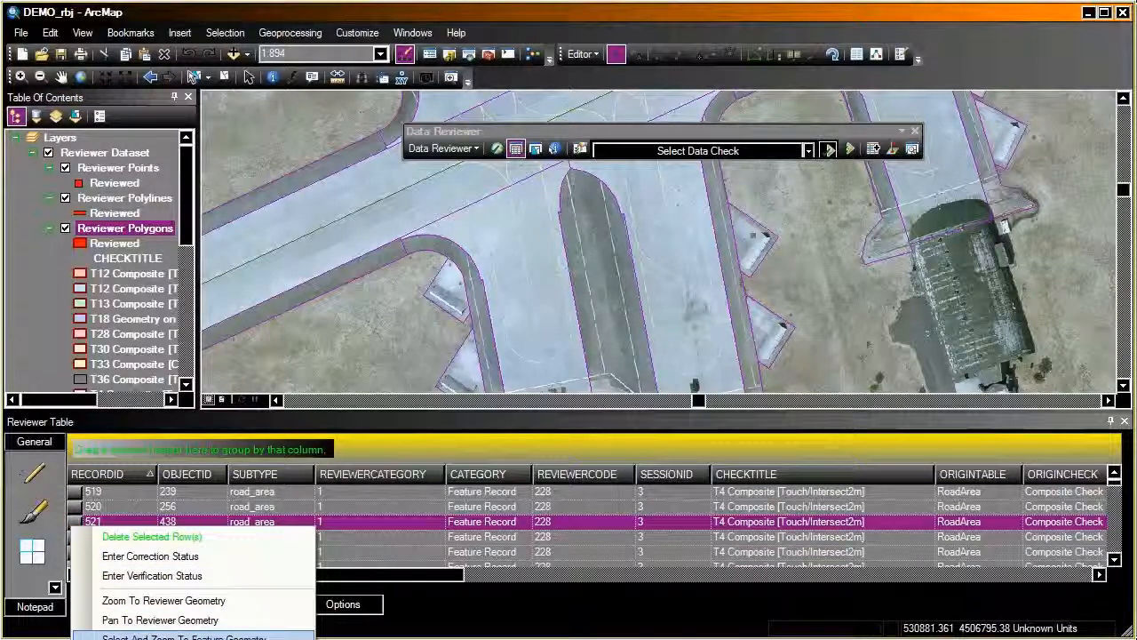
click(184, 637)
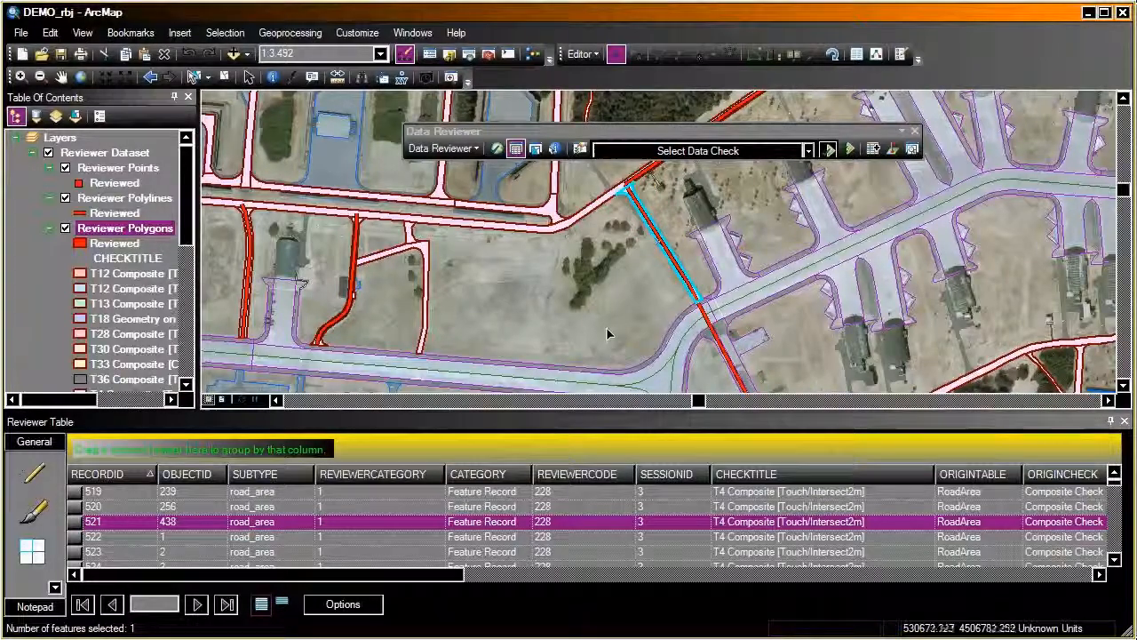
scroll(661, 309, up, 2)
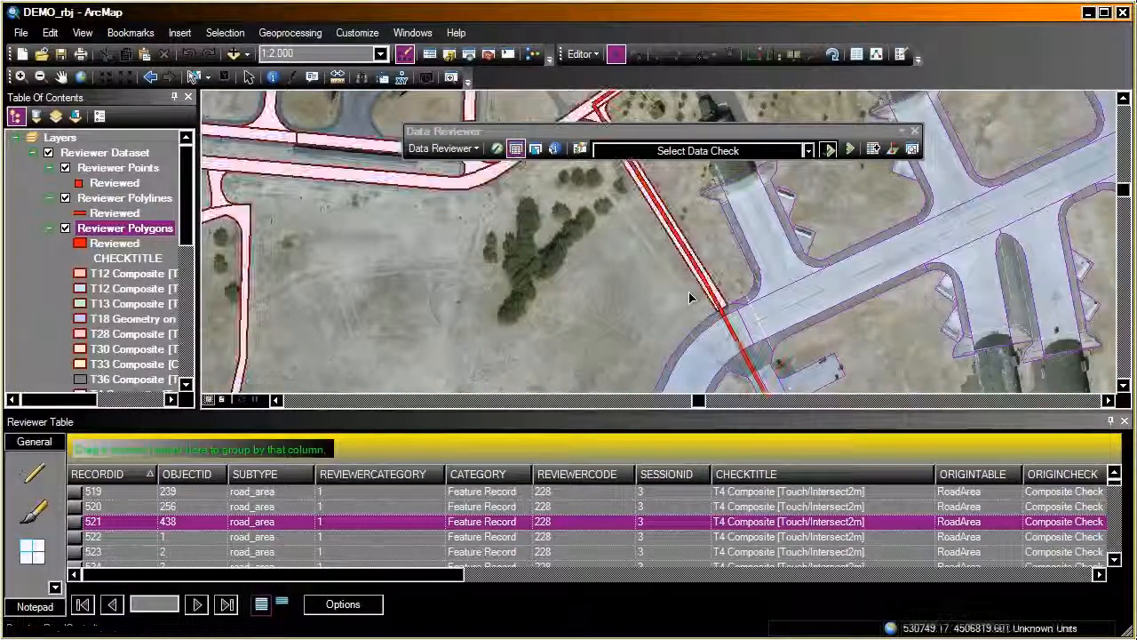
drag(740, 248, 580, 434)
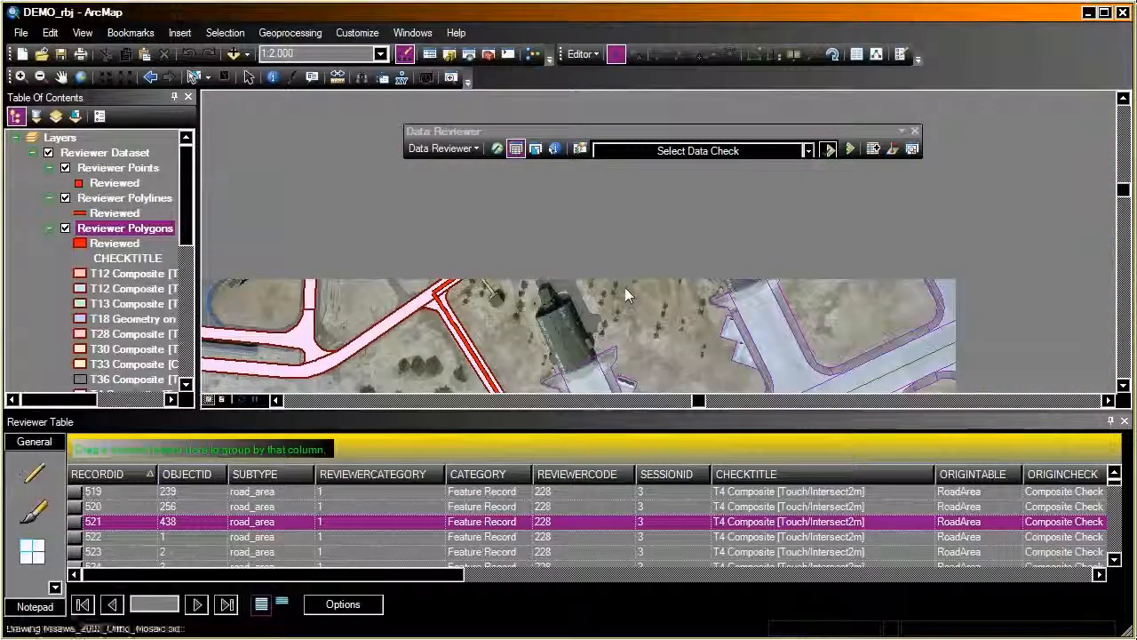
drag(329, 278, 793, 327)
drag(451, 301, 763, 318)
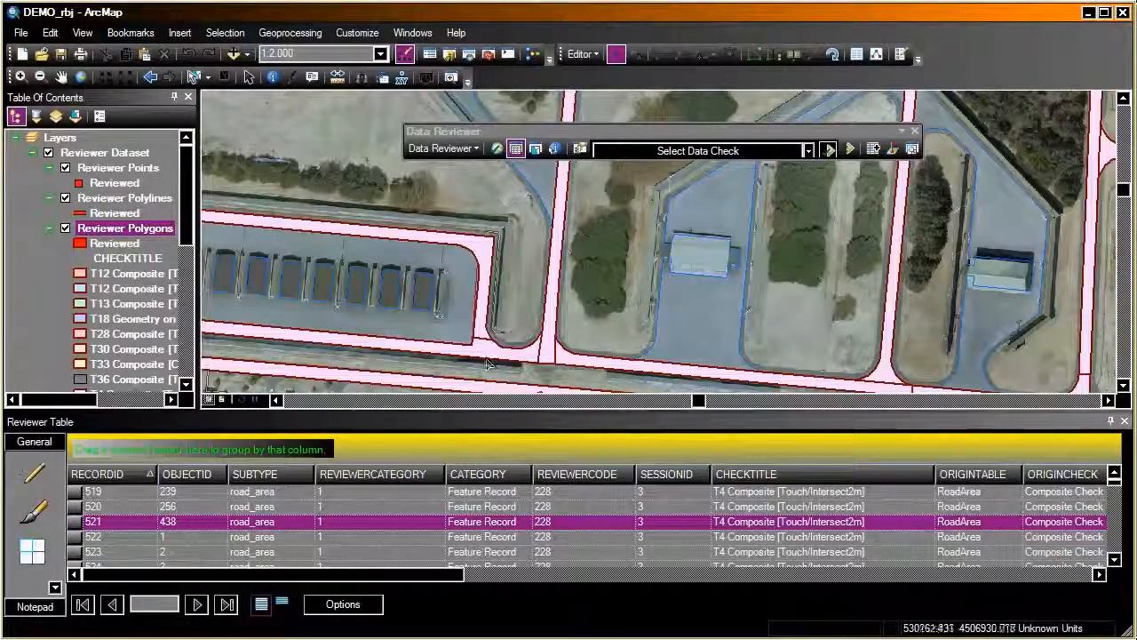
scroll(191, 236, down, 2)
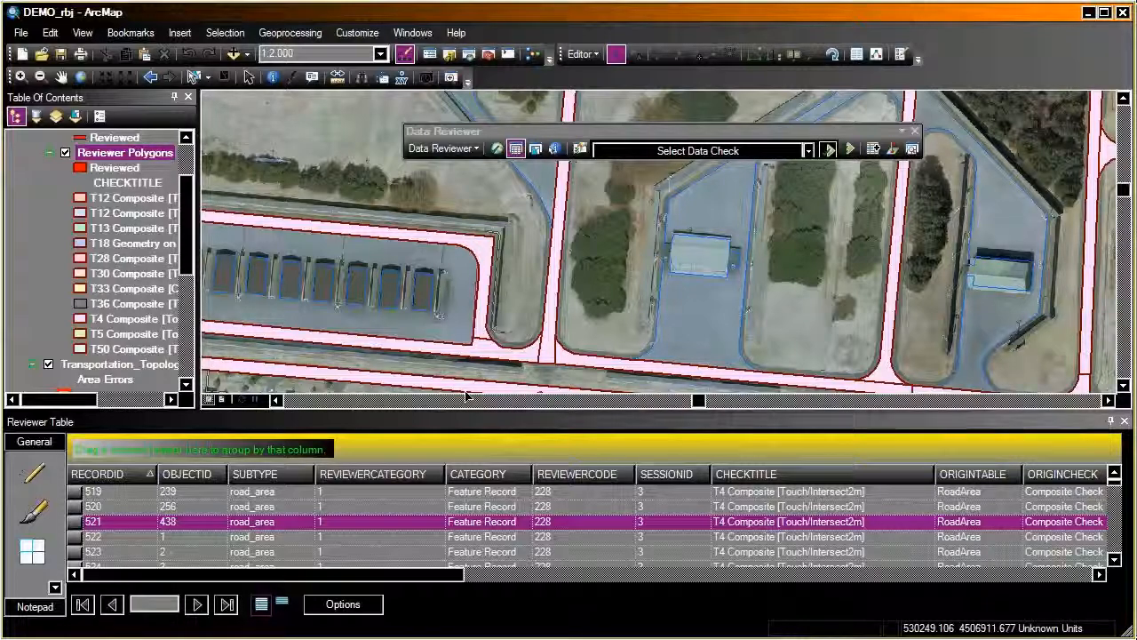
Enter a correction status for record 521 with evaluation Resolved and explanation Per Guidance, and check its correction fields
right_click(100, 530)
mouse_move(136, 559)
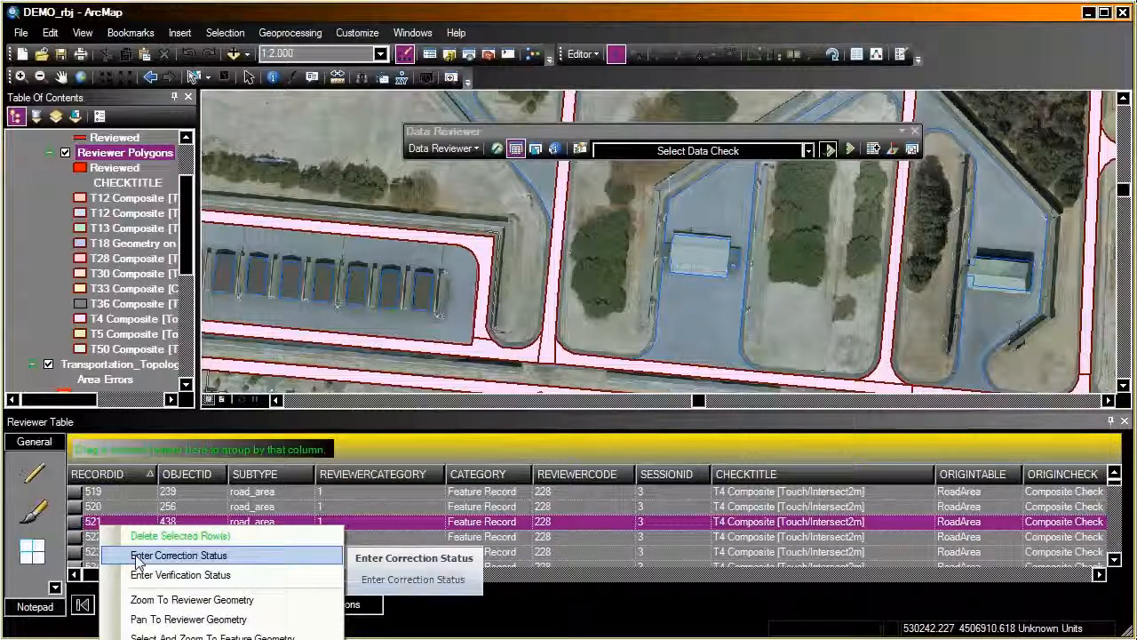
click(414, 578)
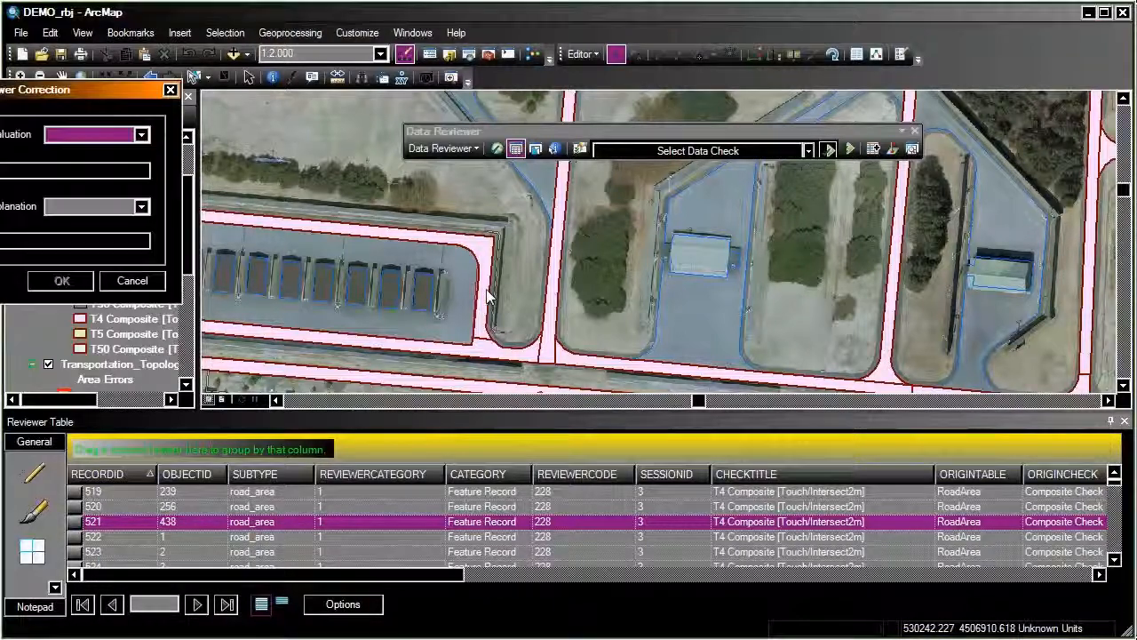
drag(109, 98, 499, 225)
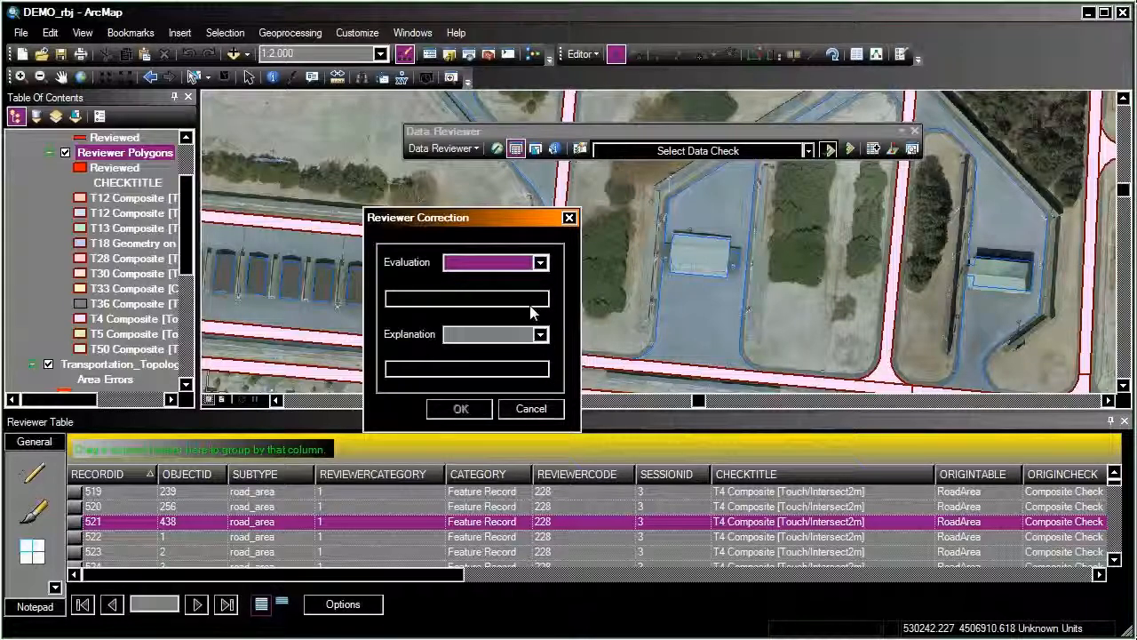
click(540, 263)
click(480, 290)
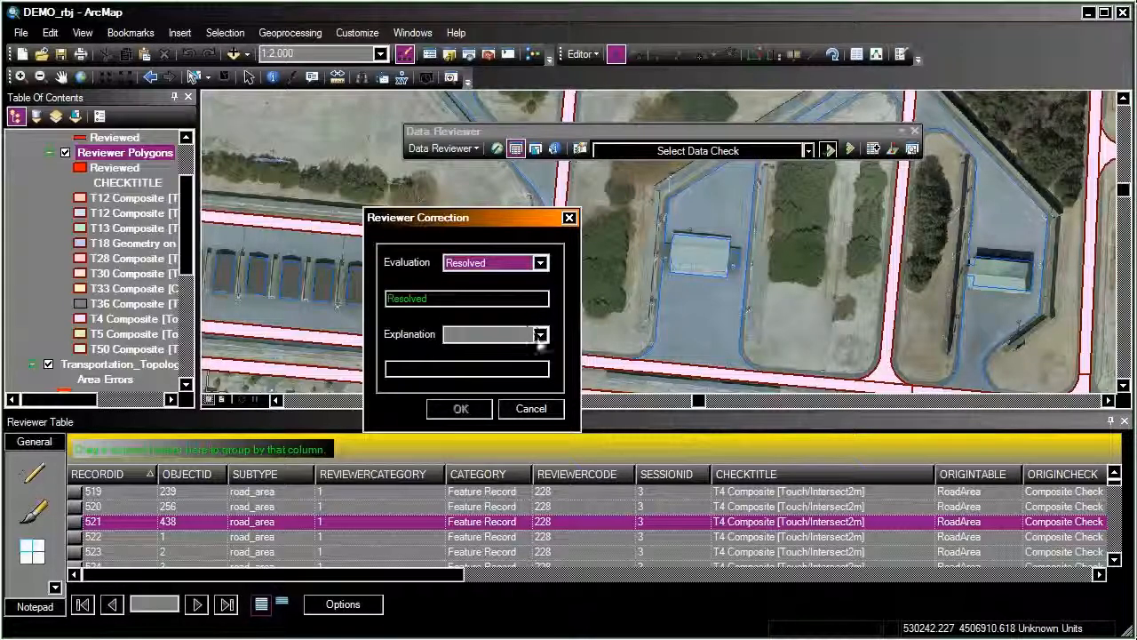
click(540, 335)
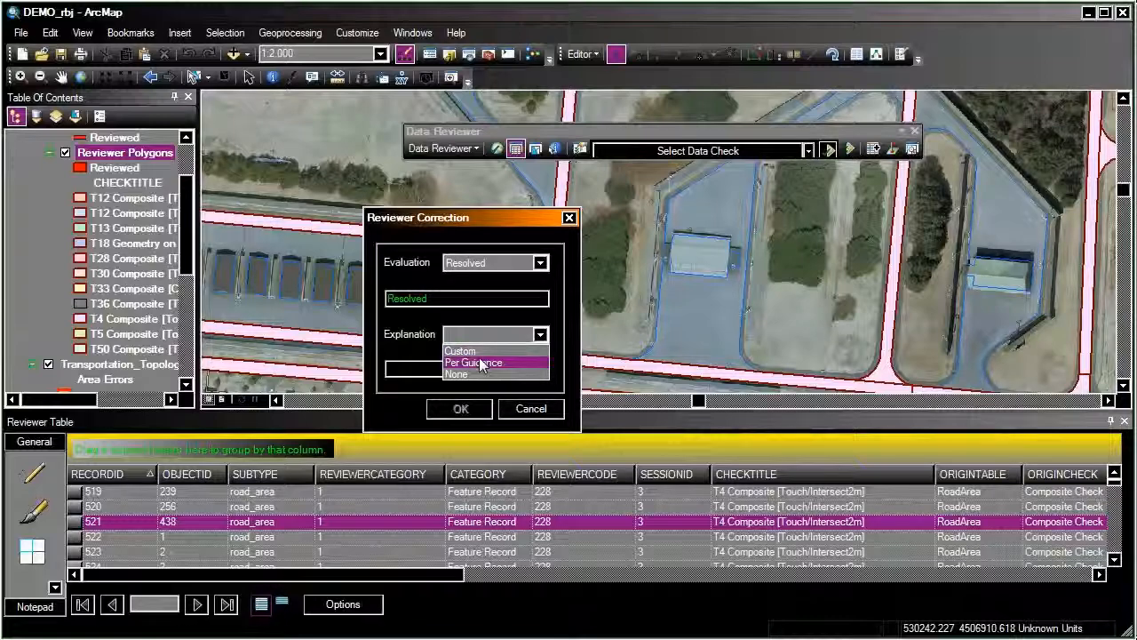
click(480, 363)
click(461, 409)
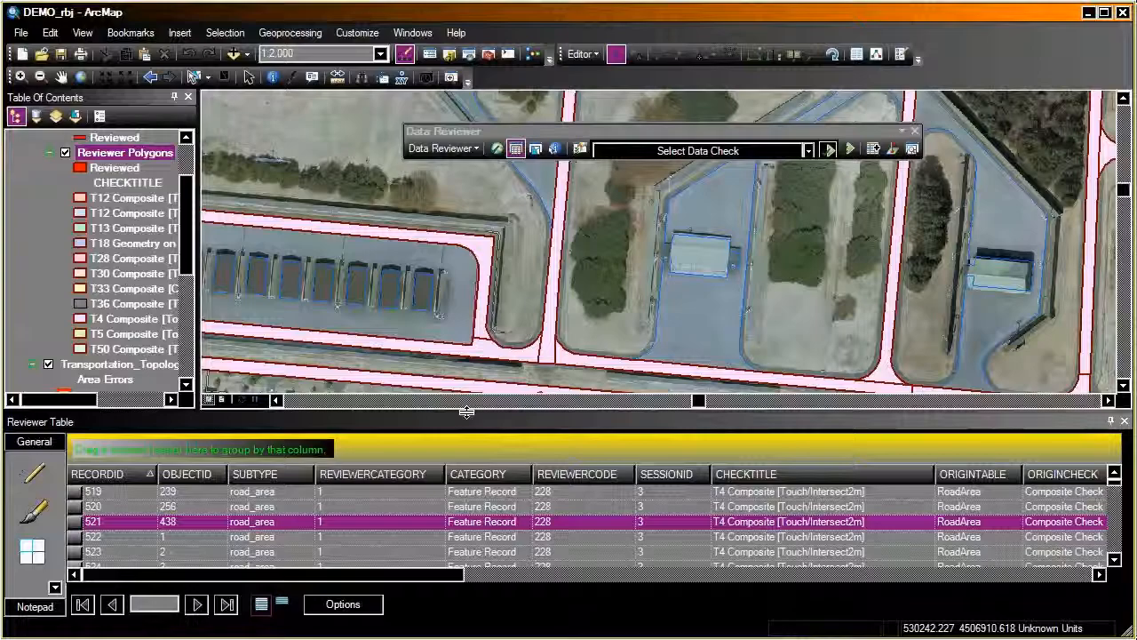
drag(433, 574, 982, 620)
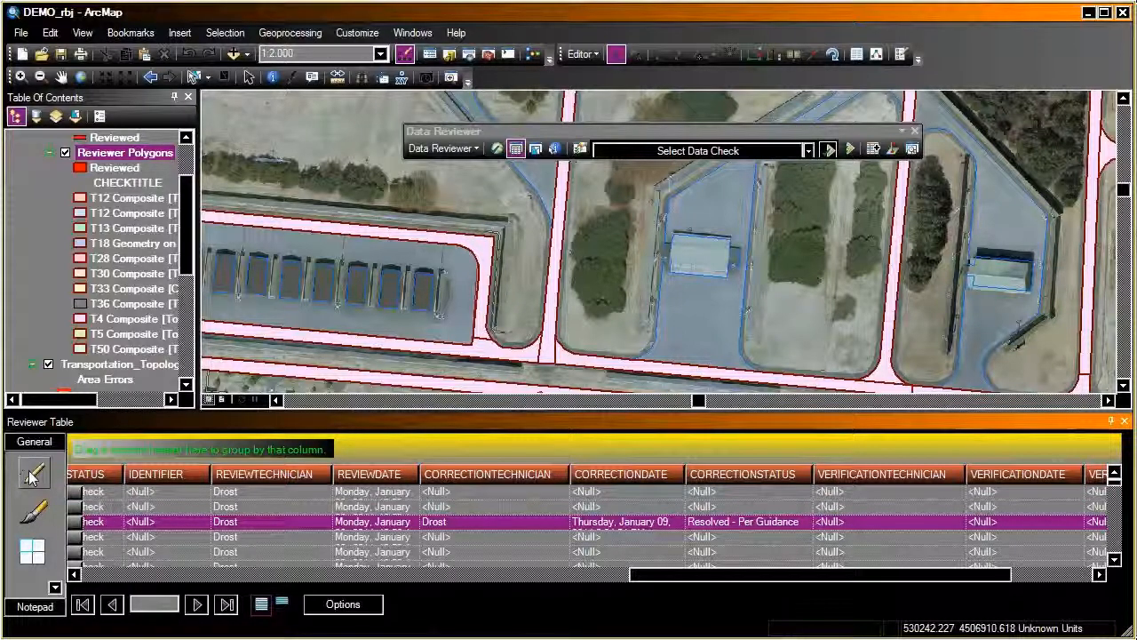
Delete the row of record 521 from the Reviewer Table and end the edit session, saving the changes
right_click(76, 528)
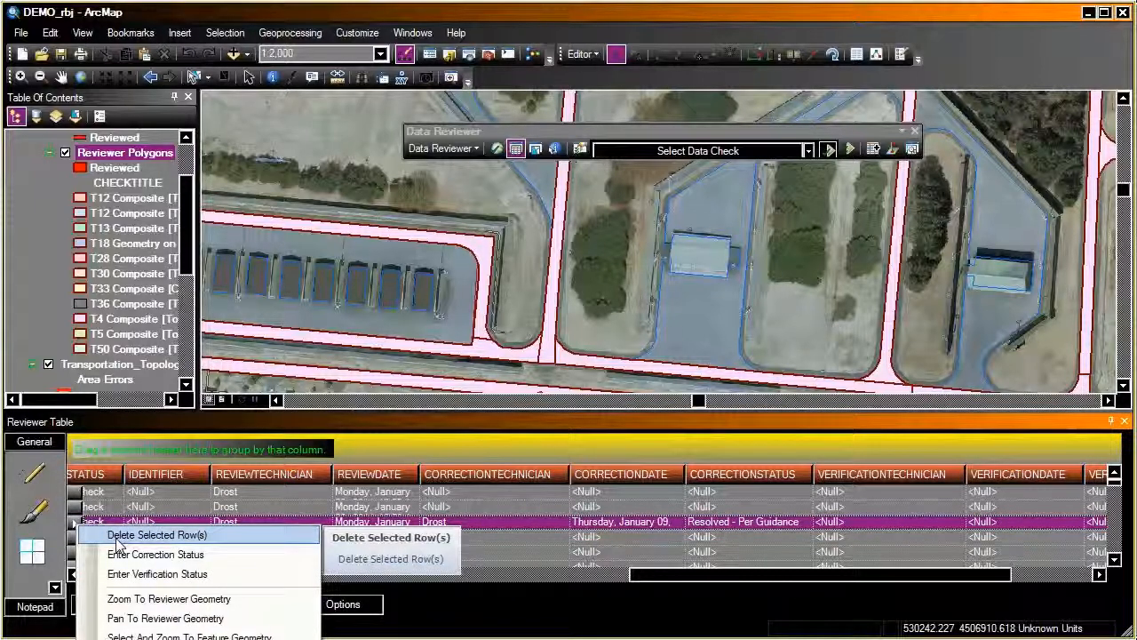
click(116, 536)
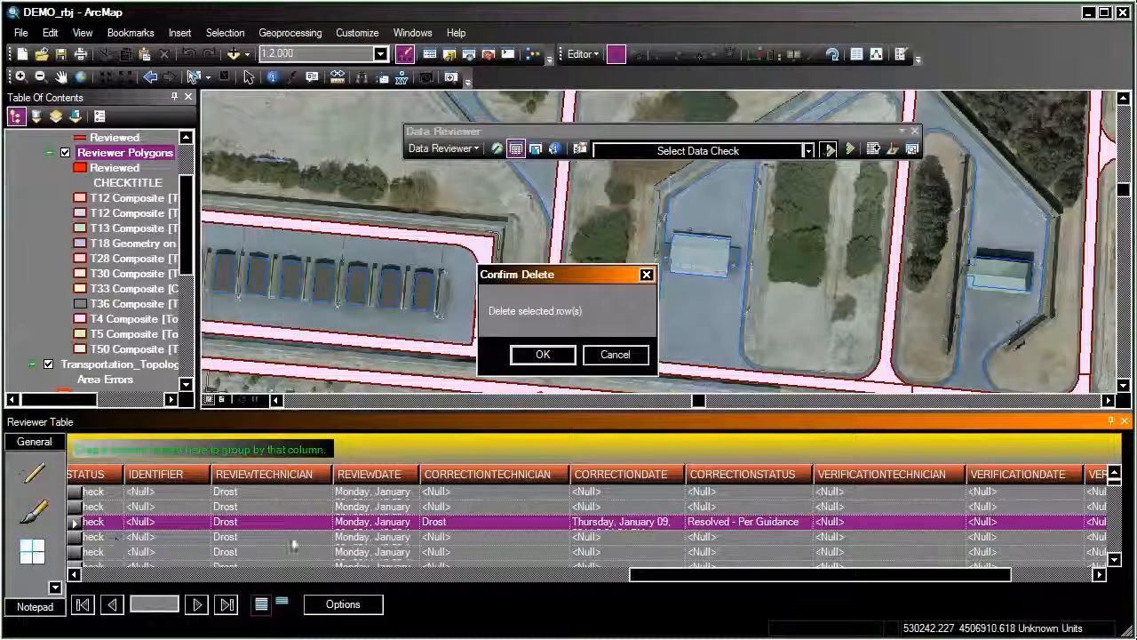
click(544, 353)
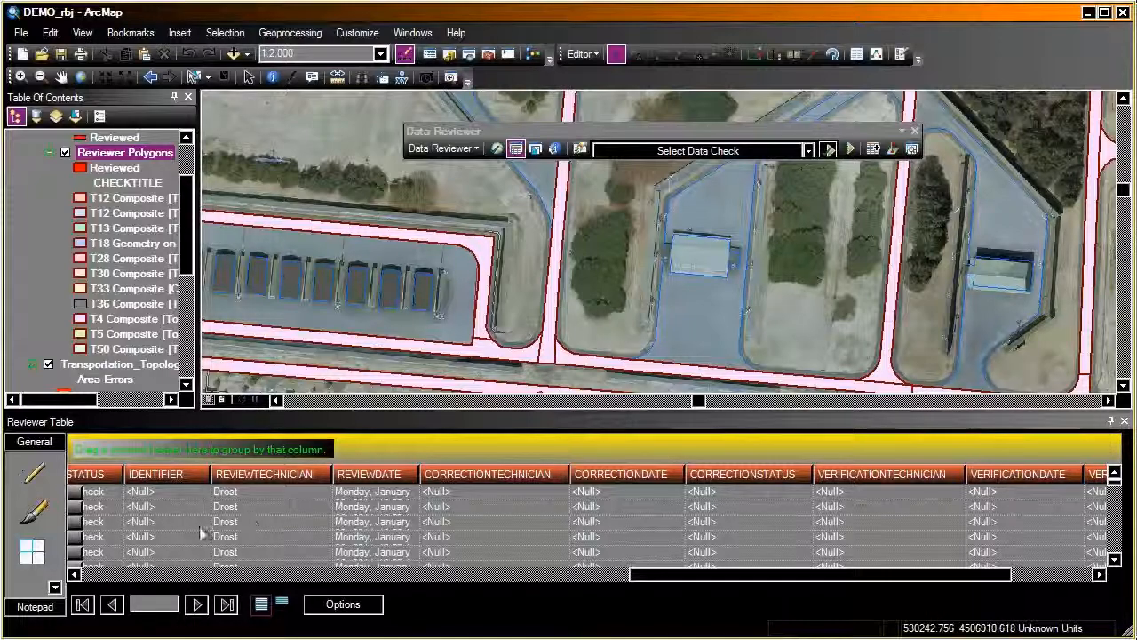
click(33, 480)
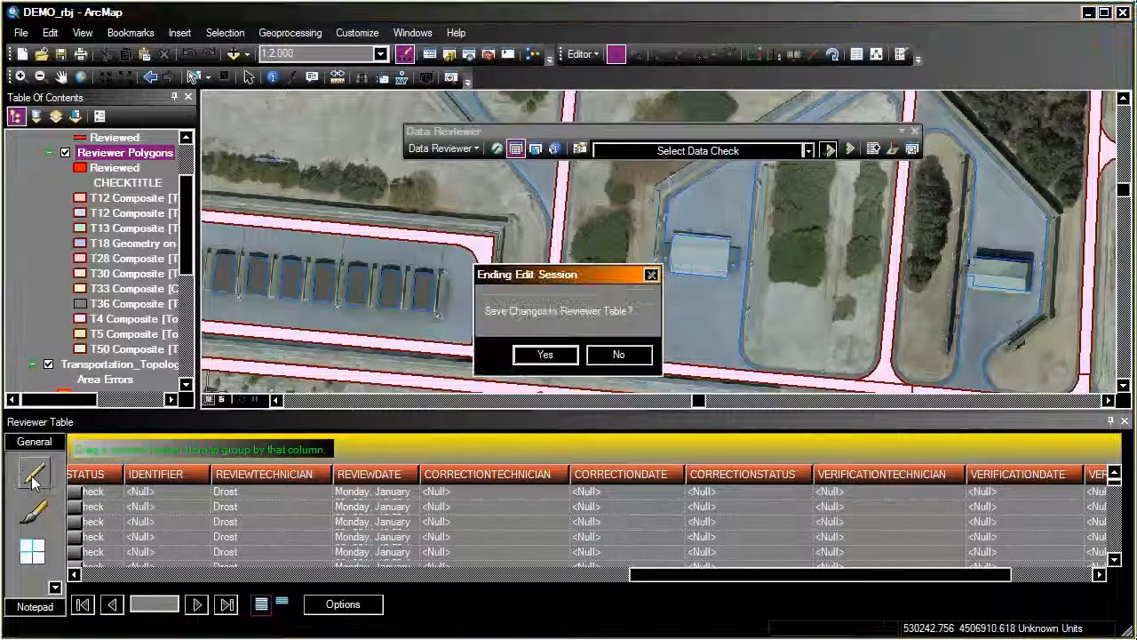
click(546, 355)
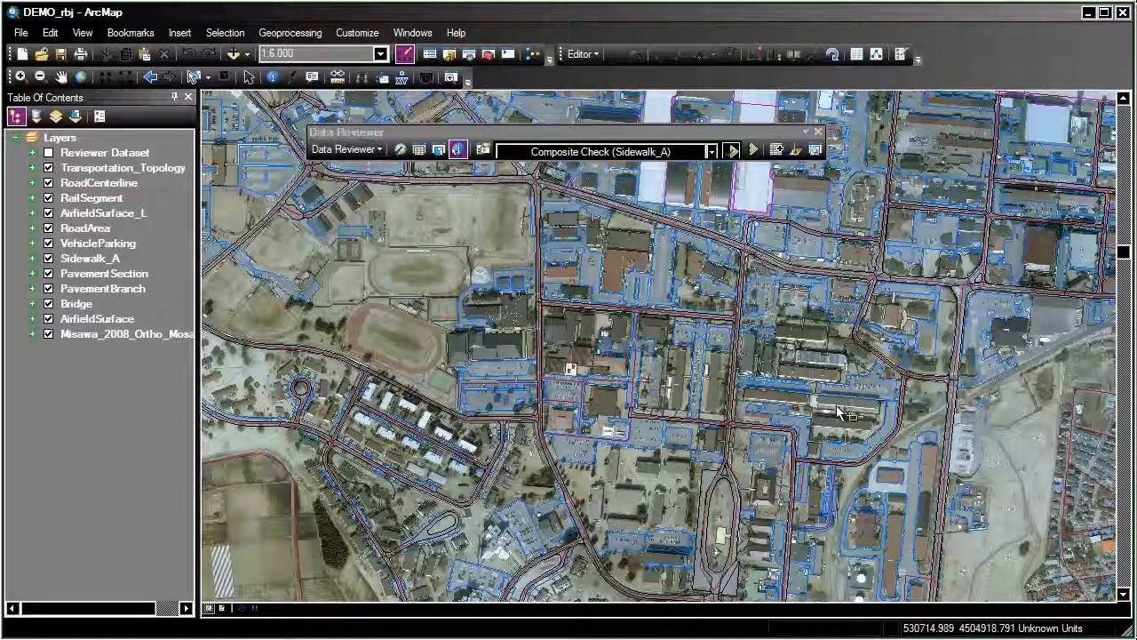
Open the Composite Check properties and set Sidewalk_A as the first feature class
click(712, 152)
click(607, 340)
drag(594, 0, 617, 51)
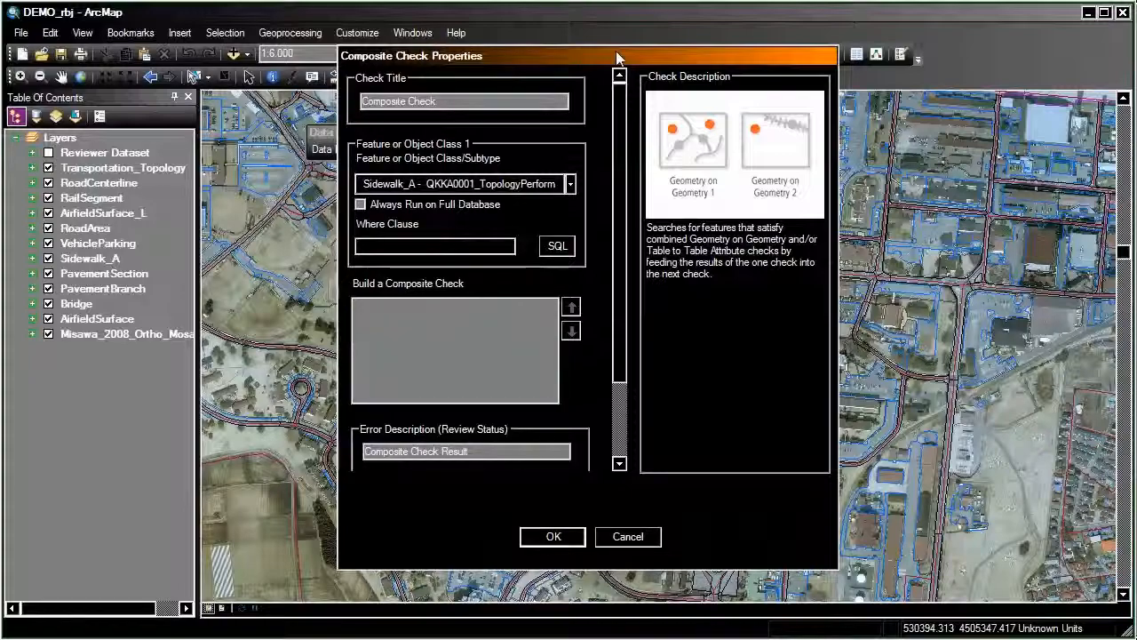
click(570, 185)
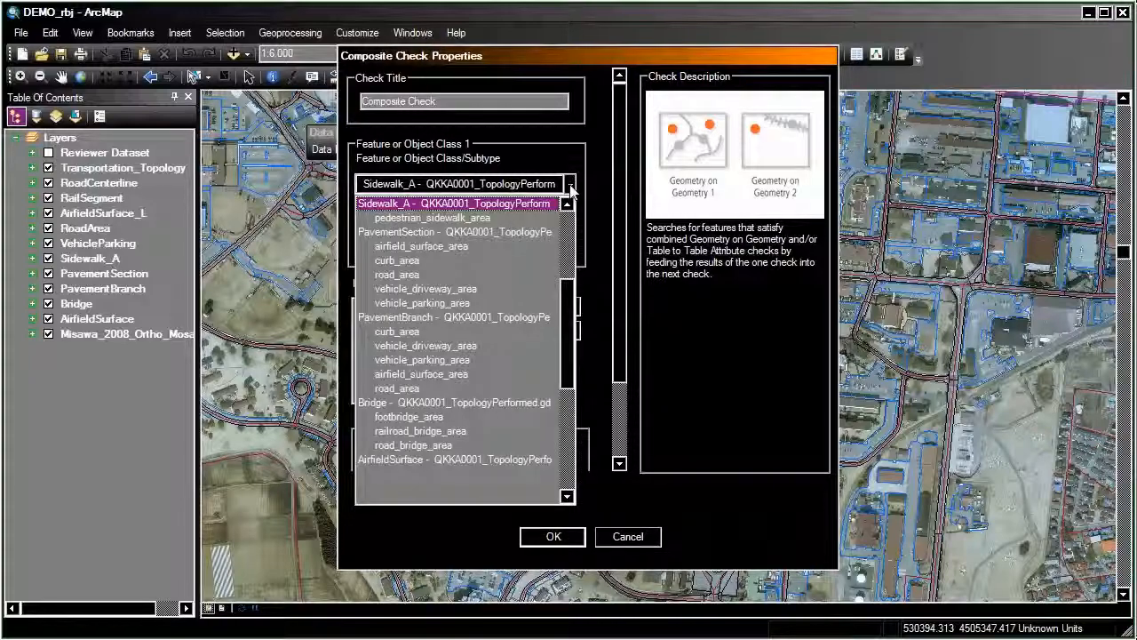
click(495, 210)
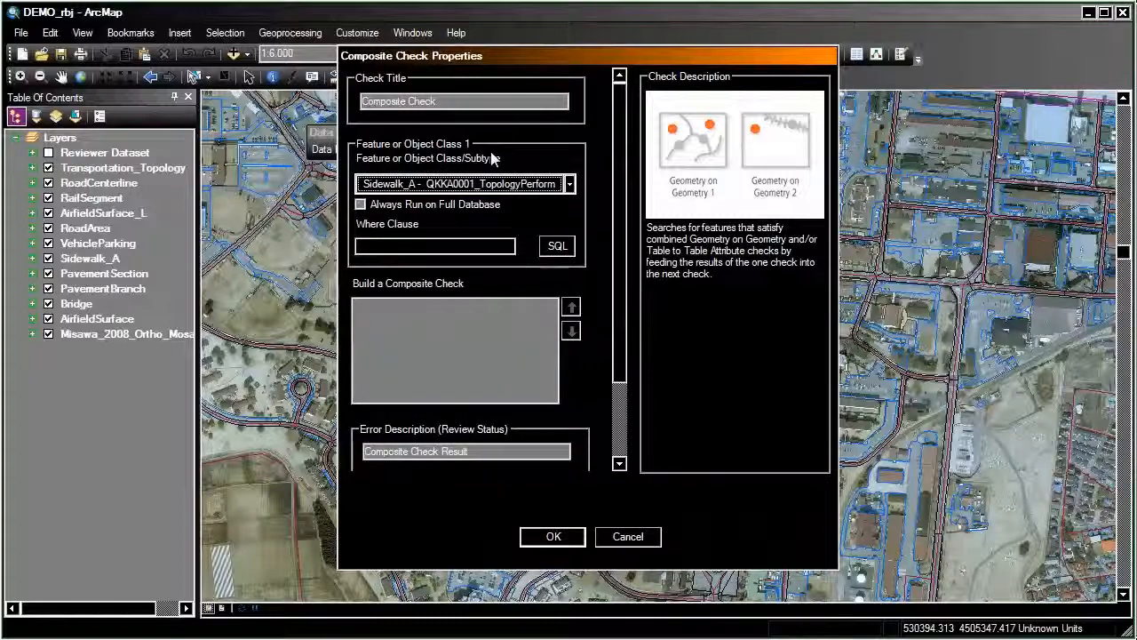
Add a Geometry on Geometry check to the composite check, with AirfieldSurface as Feature Class 2
right_click(513, 342)
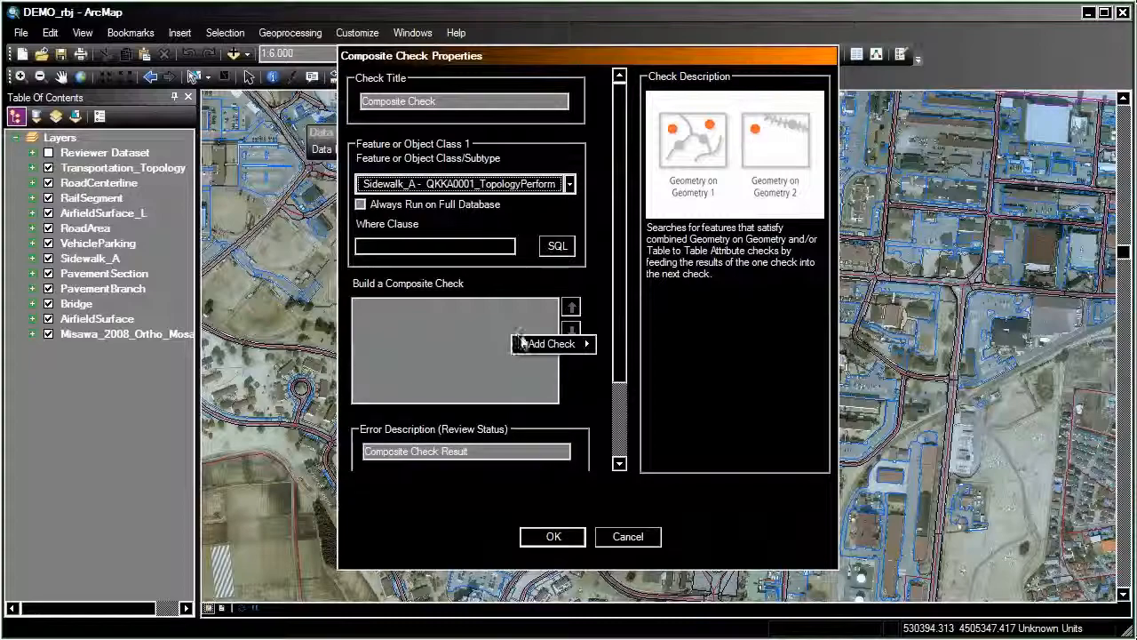
mouse_move(540, 343)
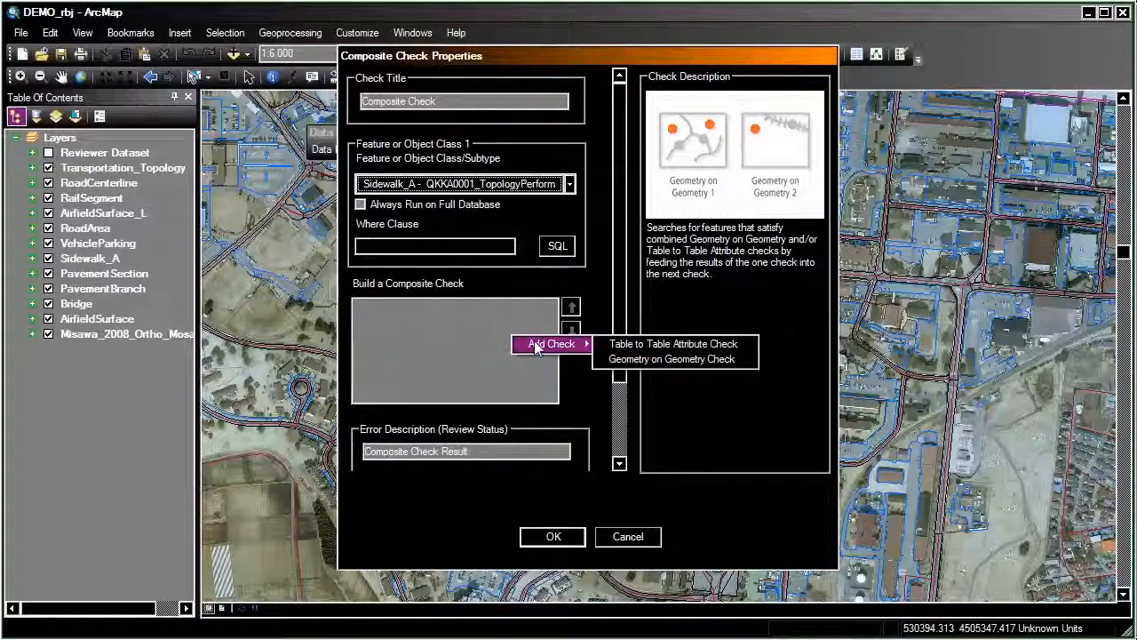
click(662, 360)
drag(611, 27, 878, 47)
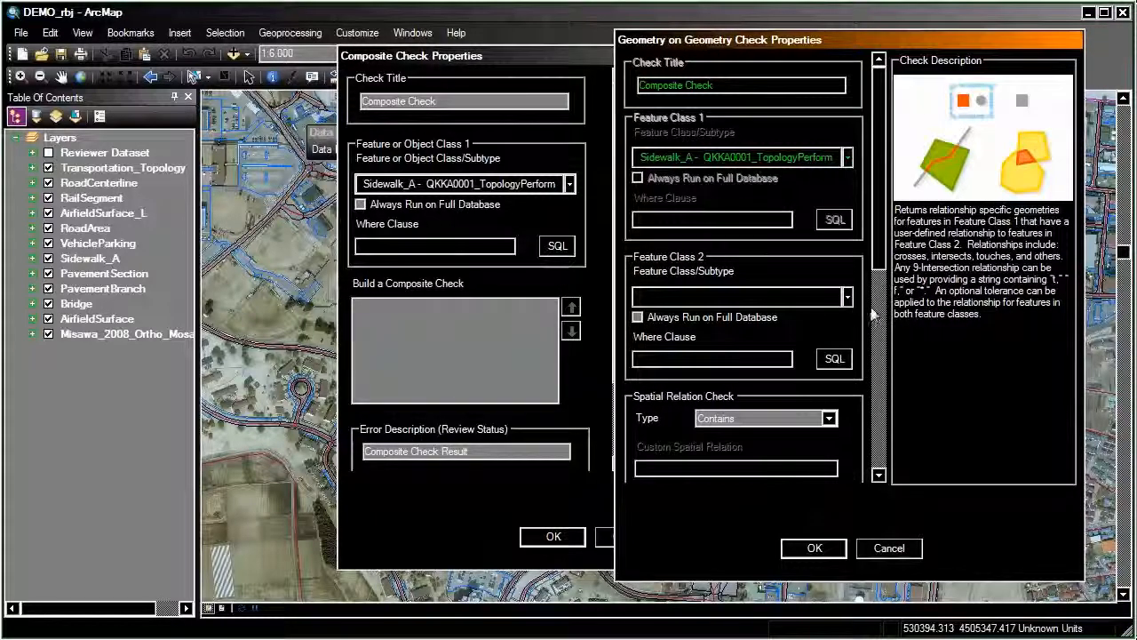
click(849, 300)
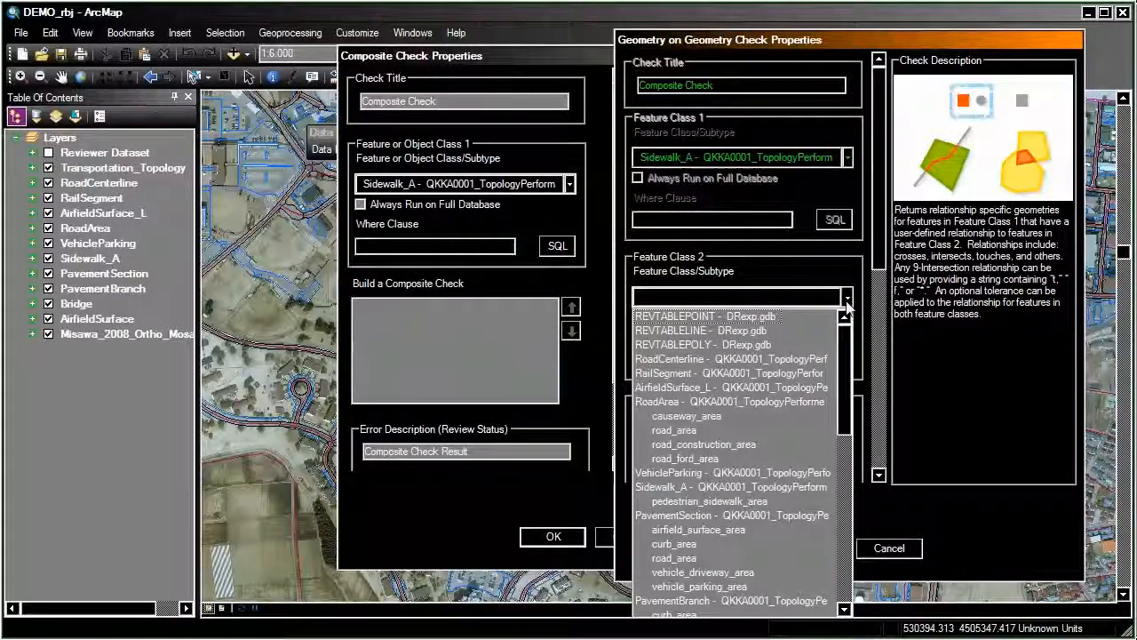
drag(851, 369, 861, 469)
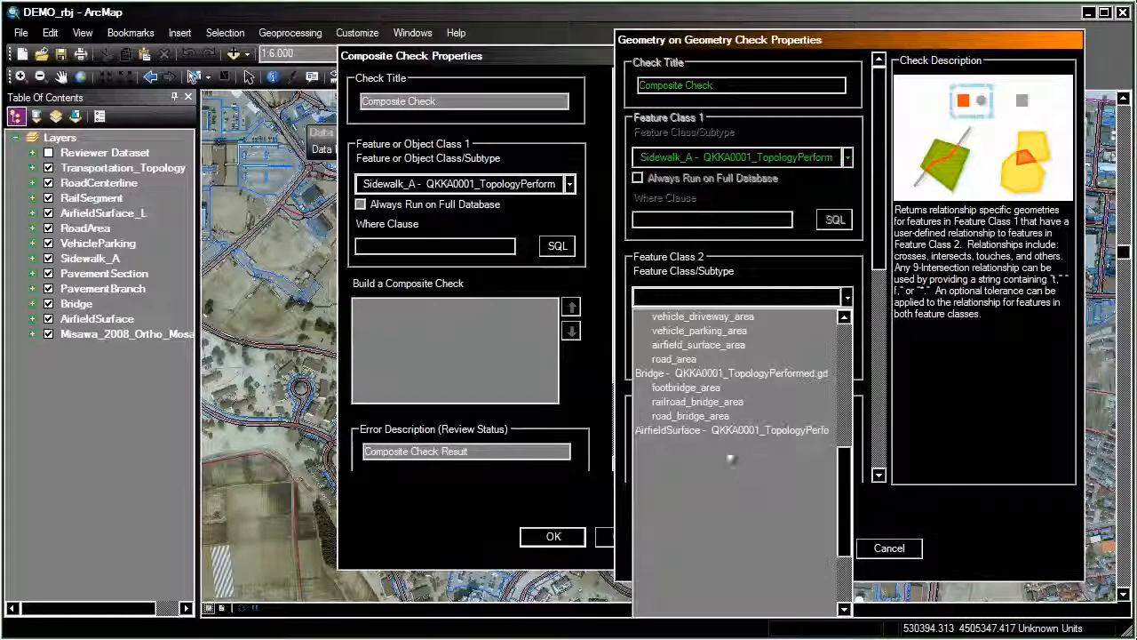
click(679, 432)
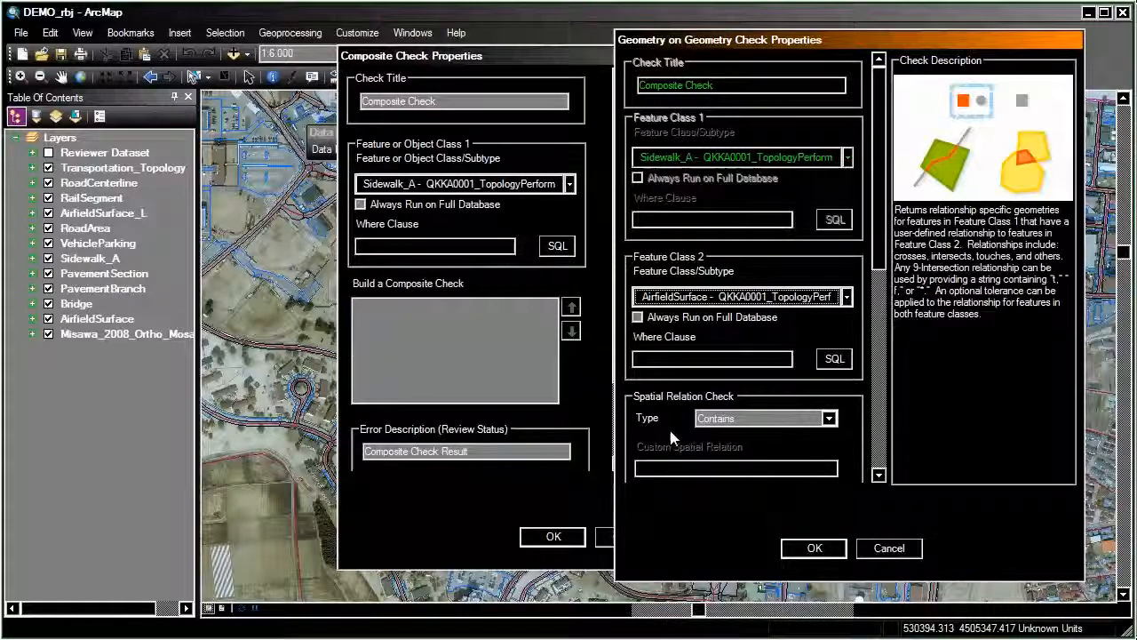
Set the check's spatial relation to Touches, enable finding features not in this relationship, and accept the check
click(828, 418)
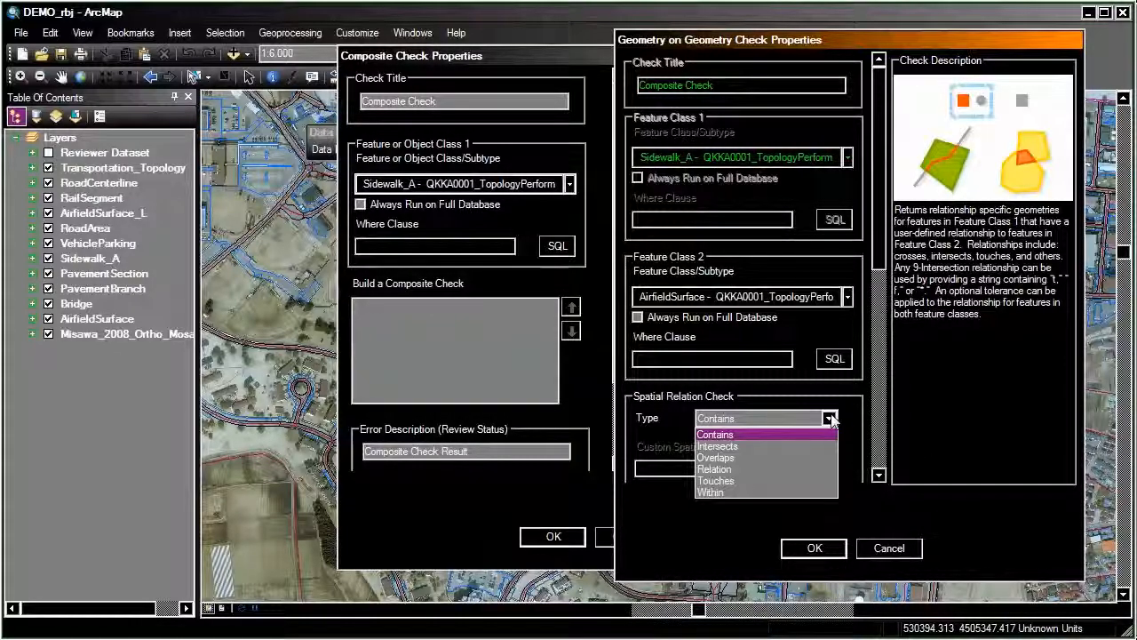
click(737, 480)
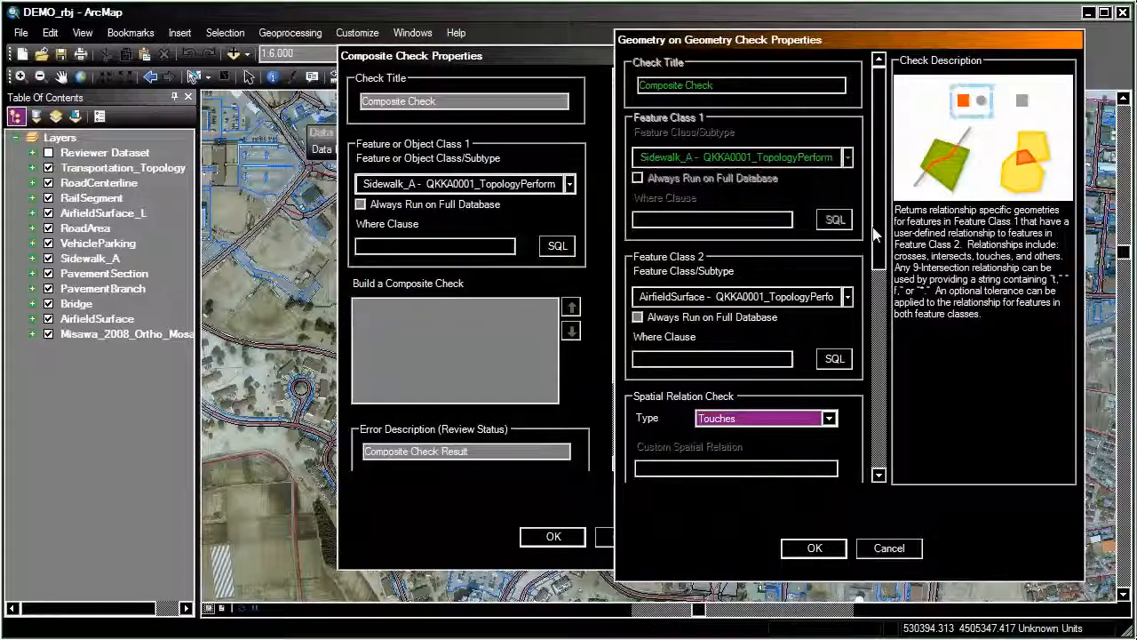
scroll(756, 294, down, 4)
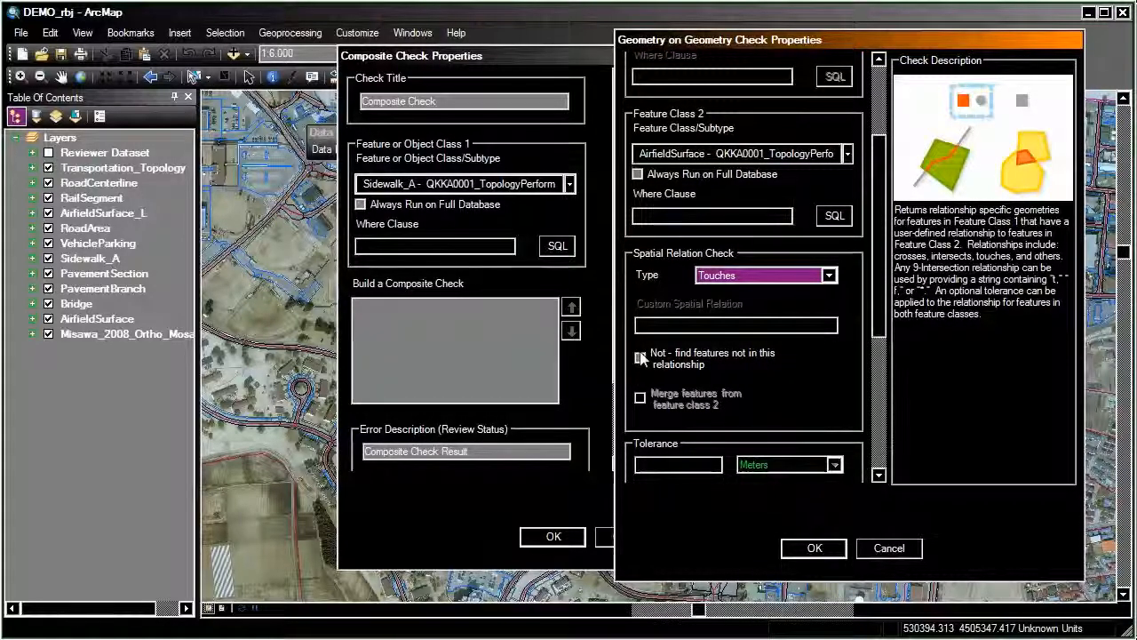
click(641, 357)
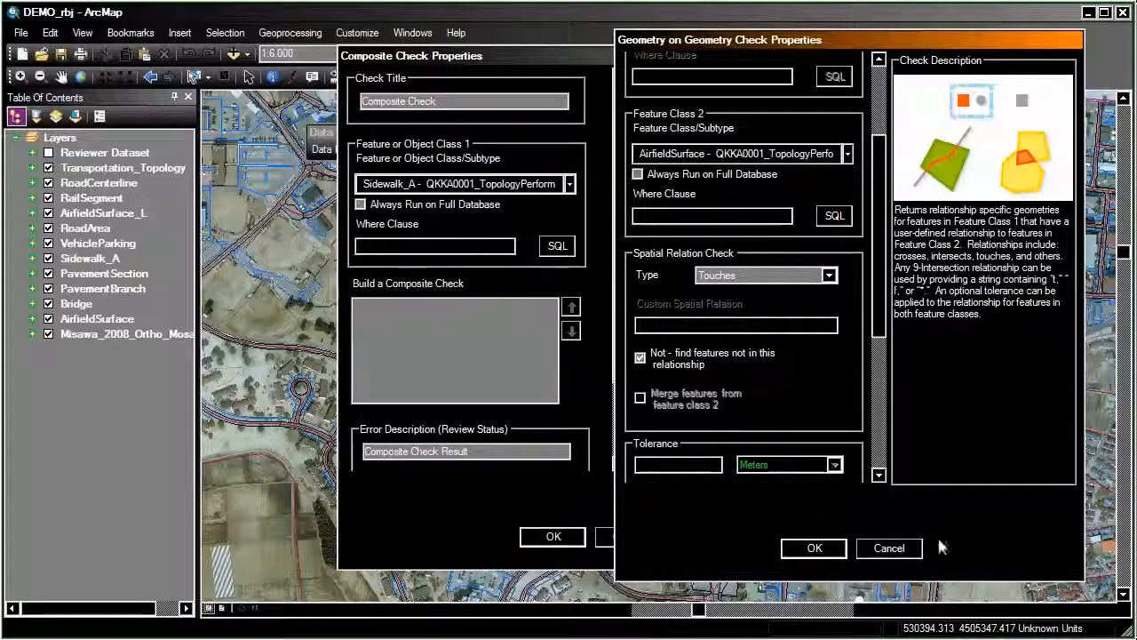
click(815, 547)
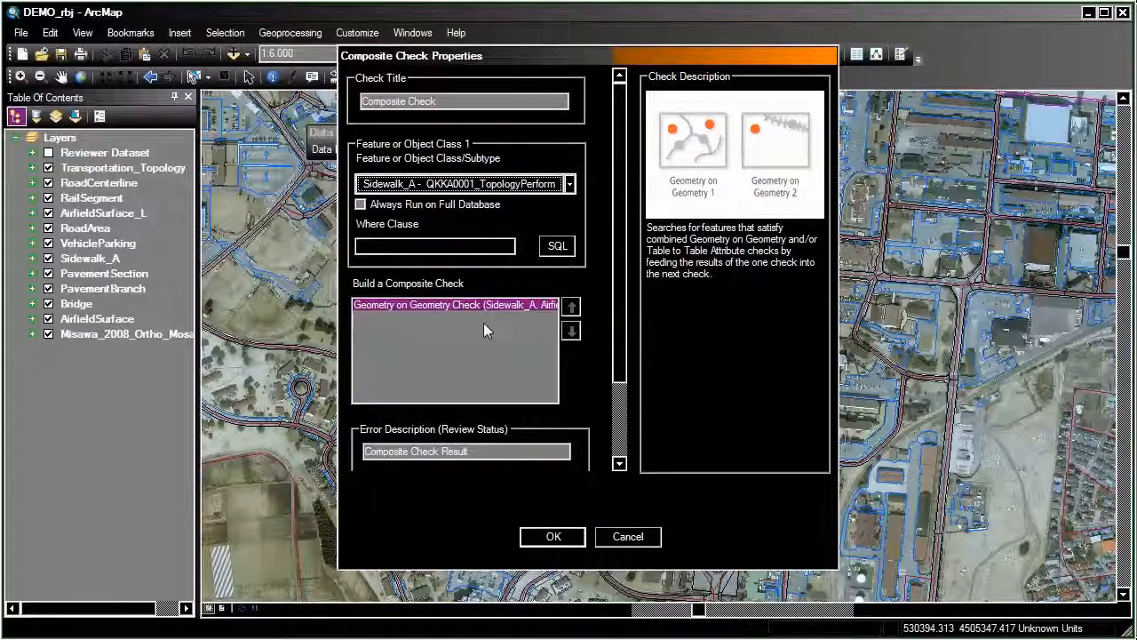
Add a second Geometry on Geometry check to the composite, again comparing Sidewalk_A with AirfieldSurface
right_click(517, 333)
mouse_move(537, 347)
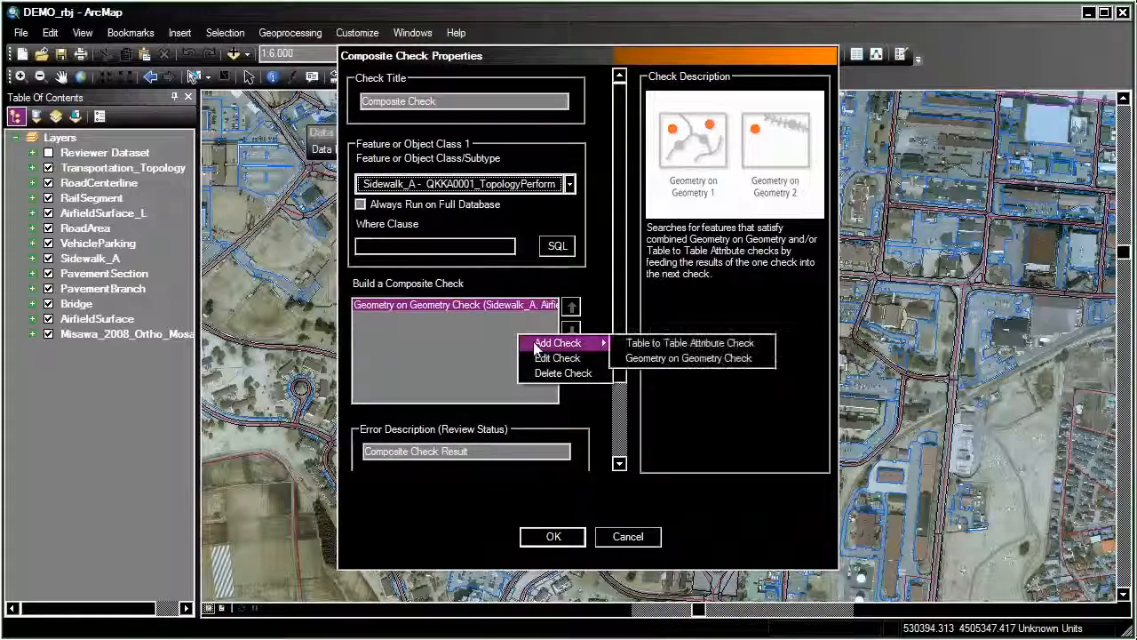
click(654, 358)
drag(616, 45, 917, 52)
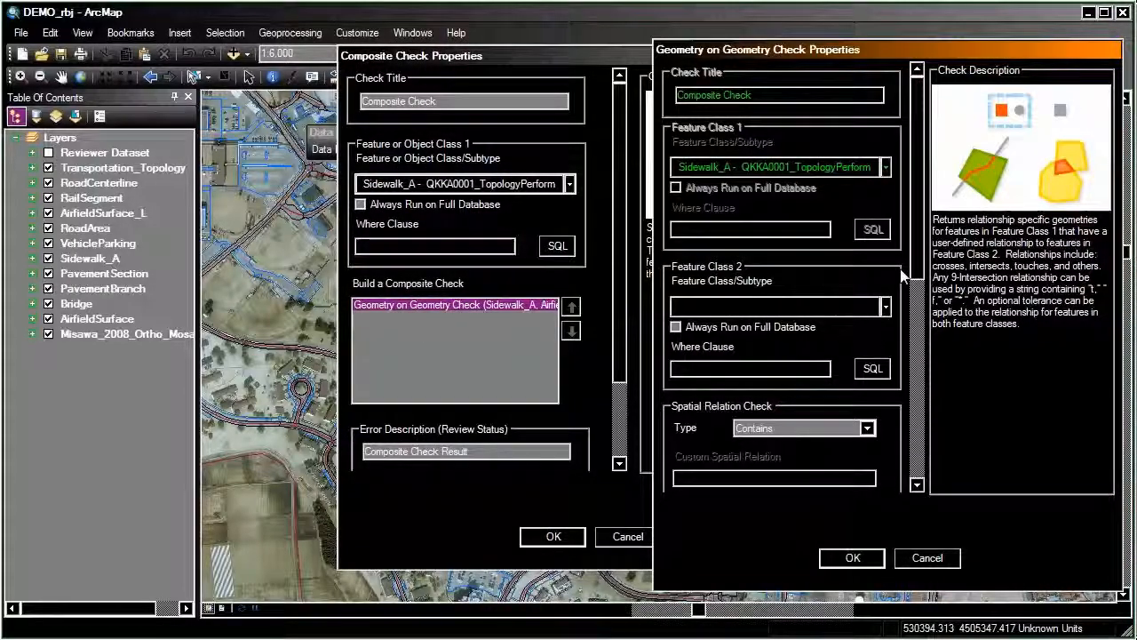
click(885, 306)
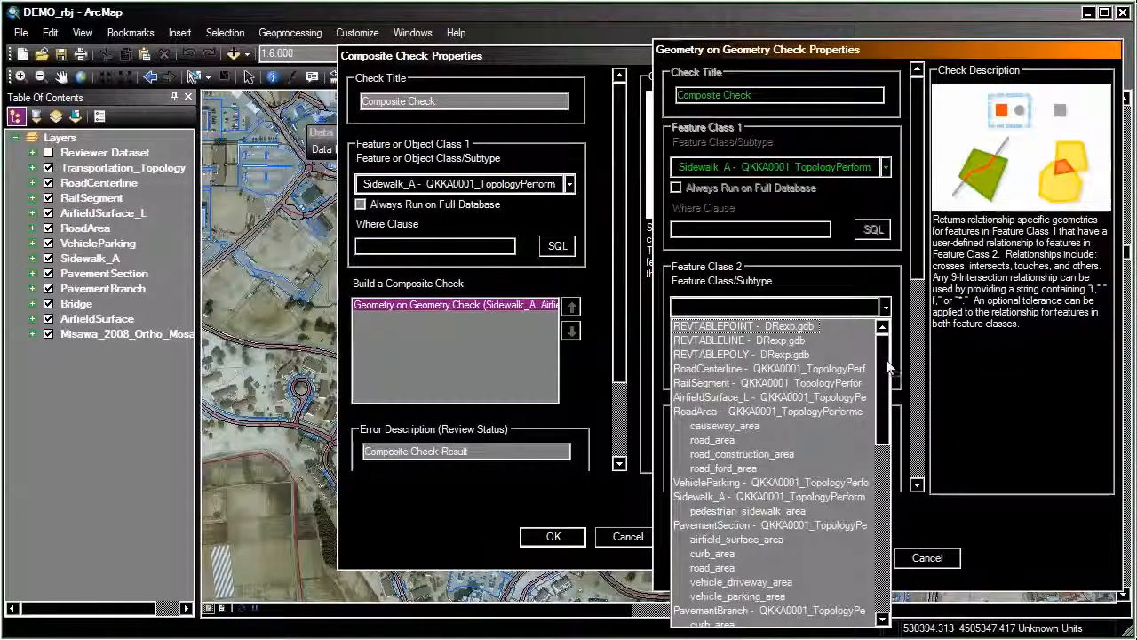
drag(887, 368, 895, 477)
click(764, 522)
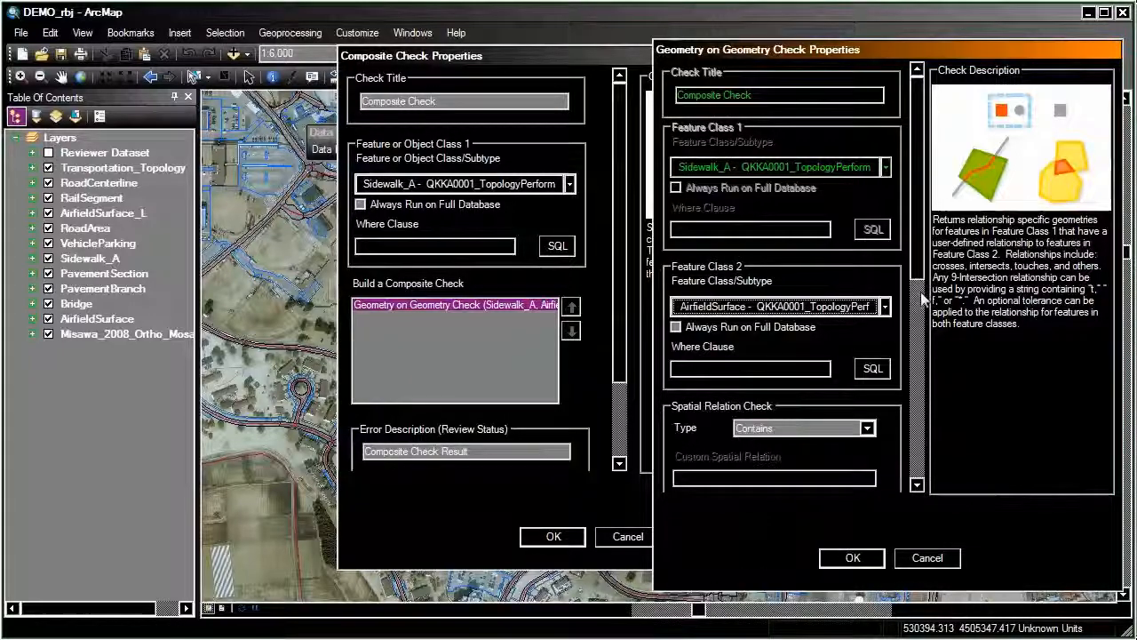
Set the second check's spatial relation to Intersects with a tolerance of 2 Meters and accept it
scroll(924, 299, down, 3)
click(868, 287)
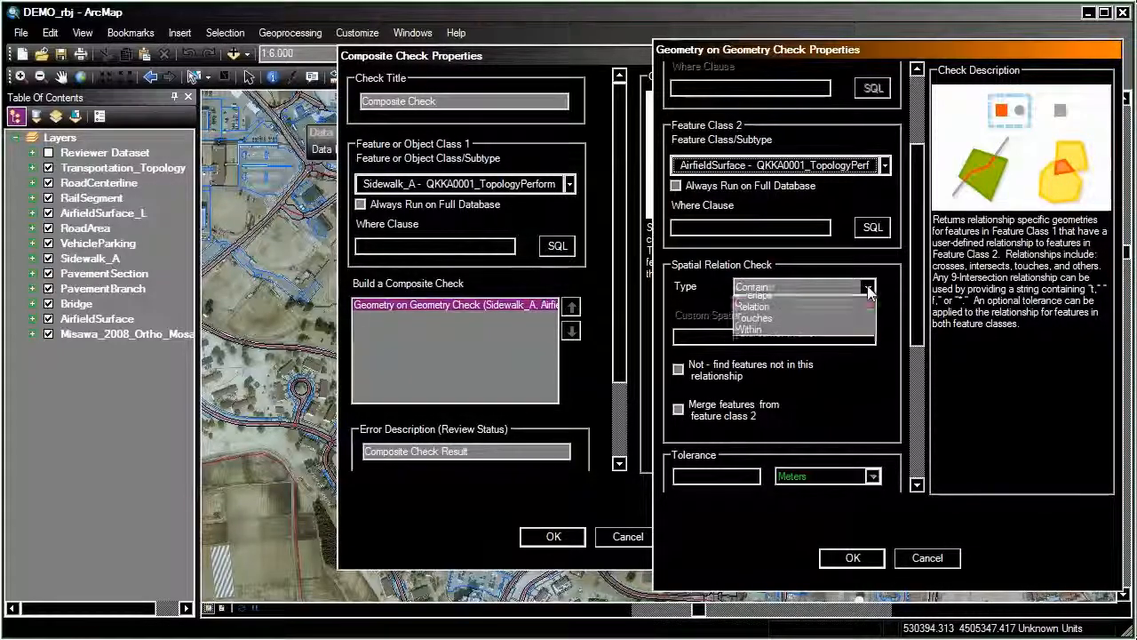
click(796, 327)
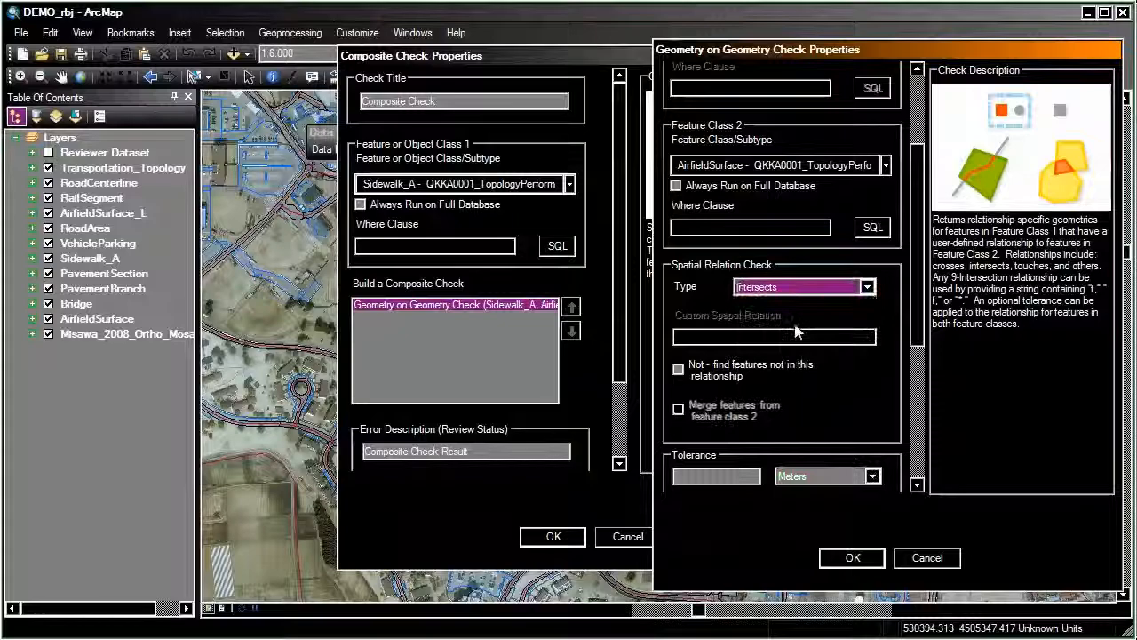
click(725, 476)
text(2)
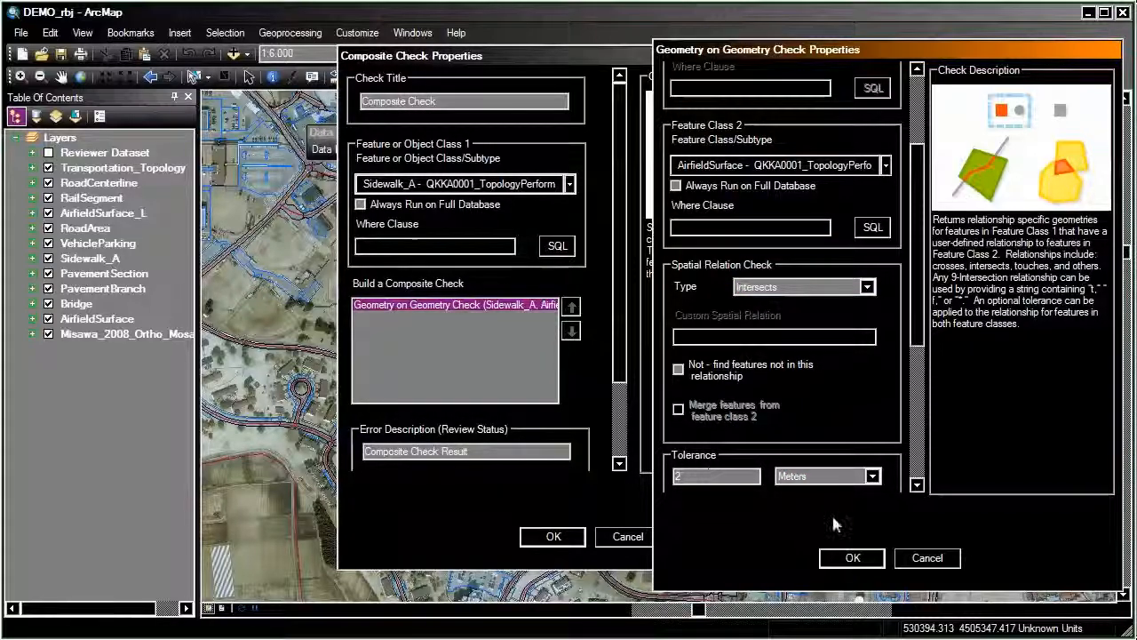
drag(920, 322, 918, 360)
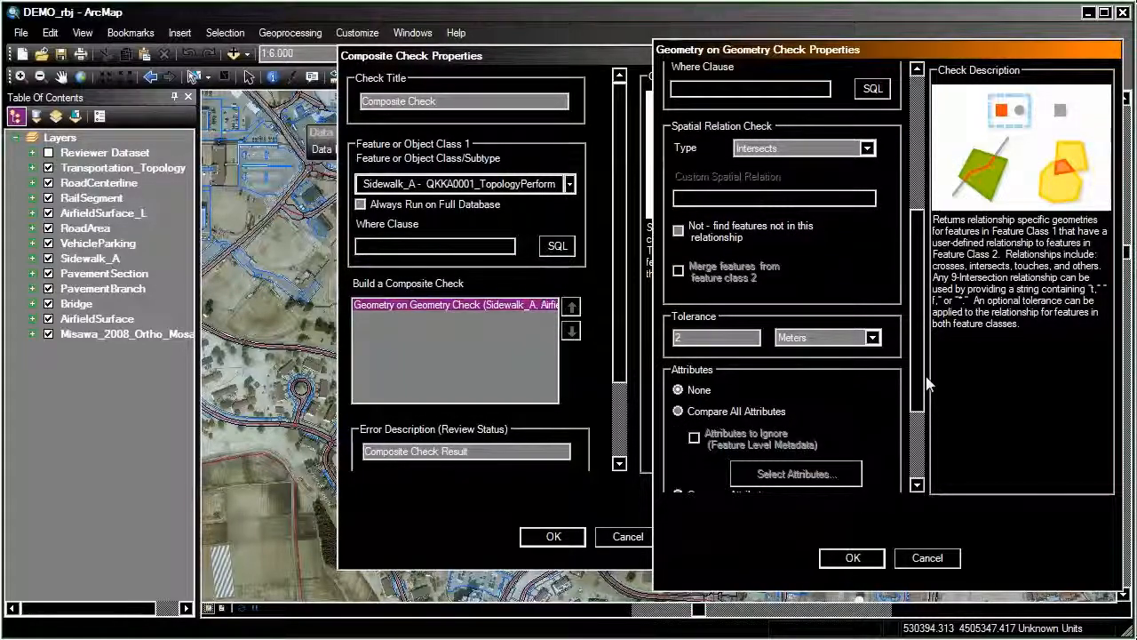
click(862, 558)
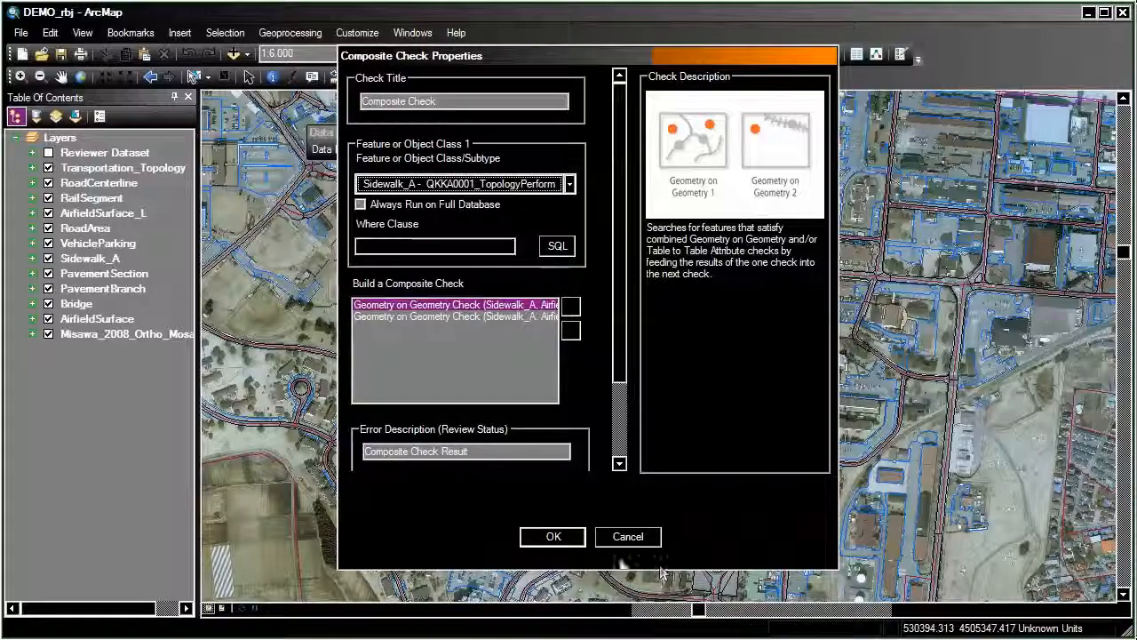
Accept the Sidewalk_A composite check and run it on the full database
drag(544, 57, 533, 69)
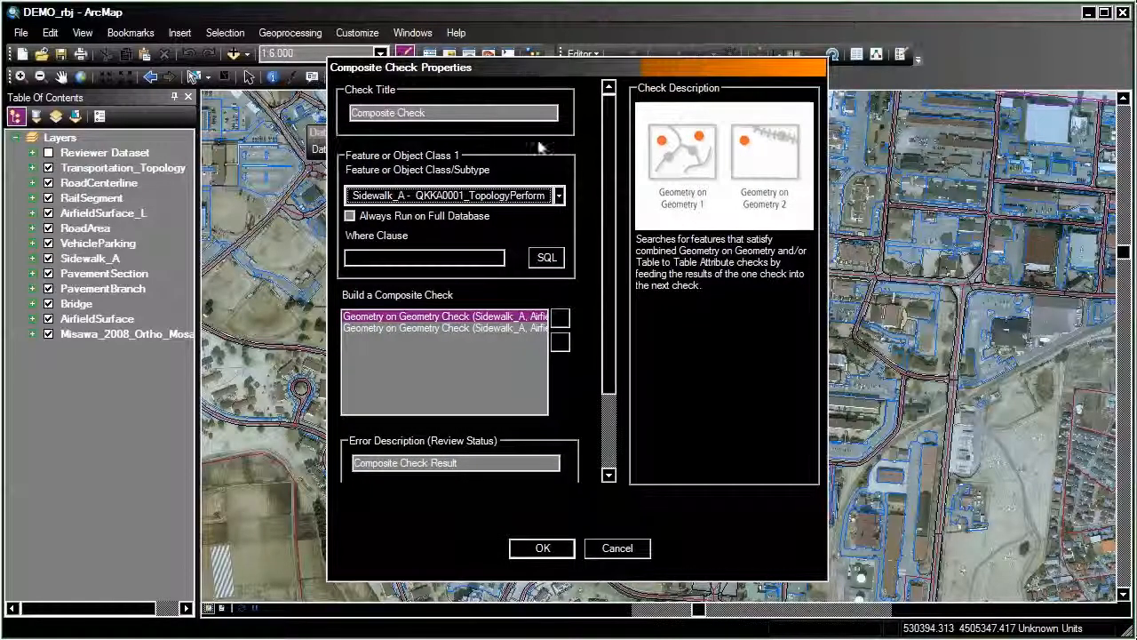
click(543, 549)
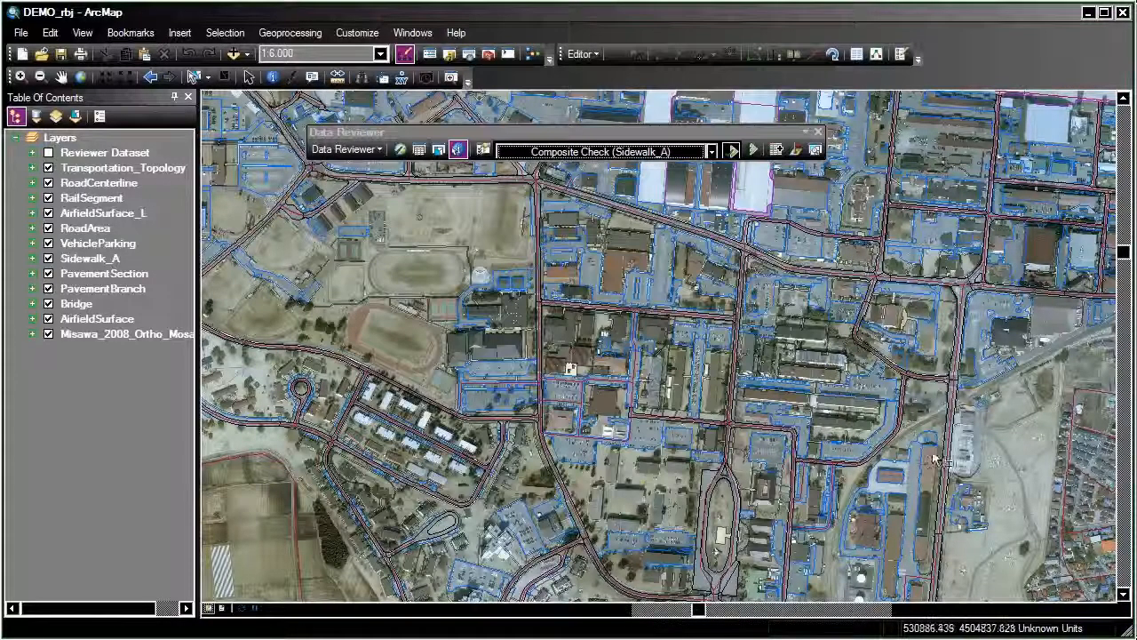
click(733, 151)
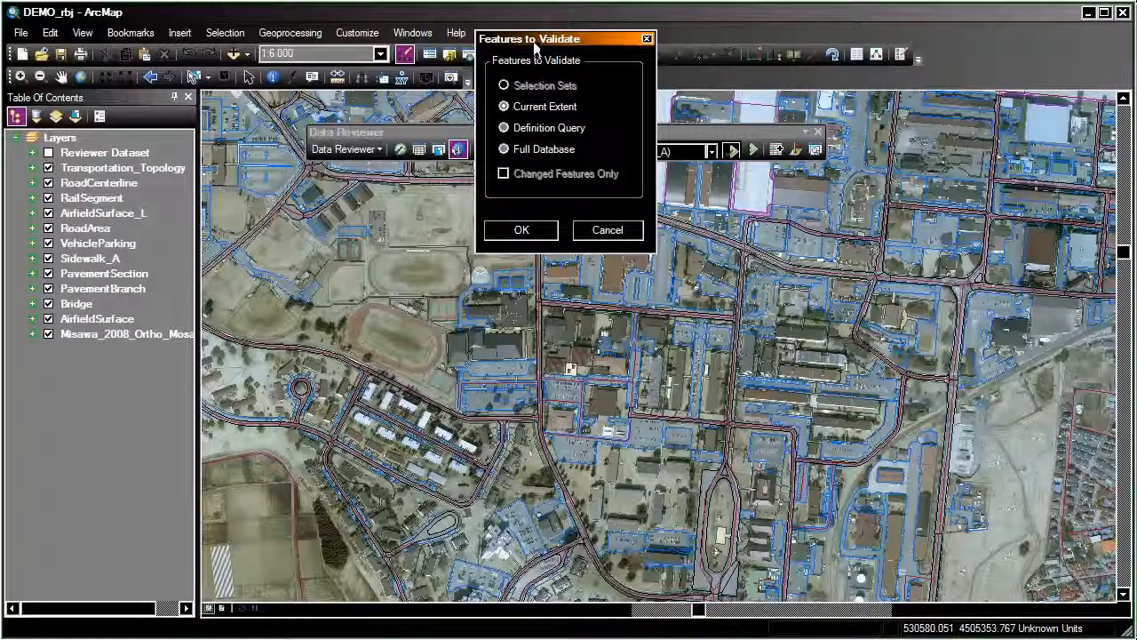
drag(533, 39, 541, 93)
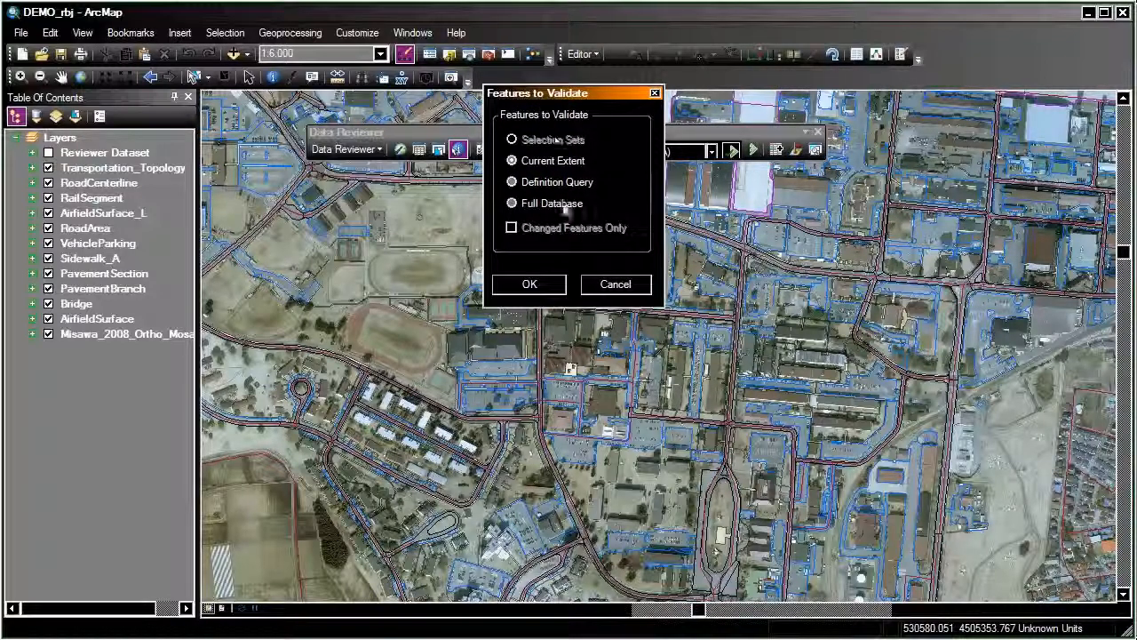
click(513, 203)
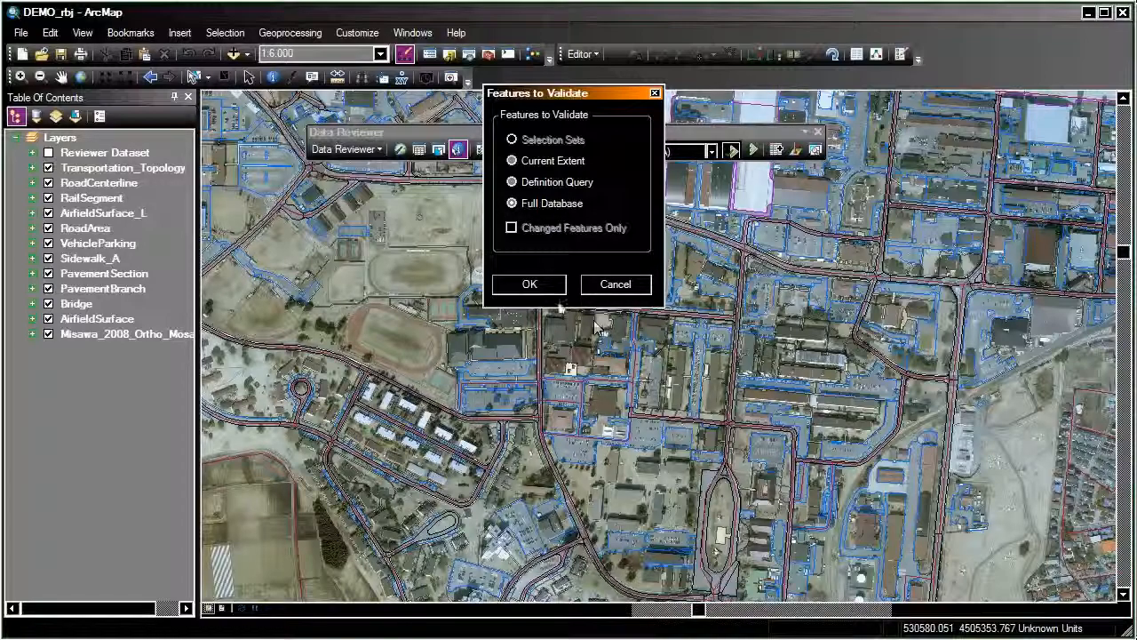
click(531, 285)
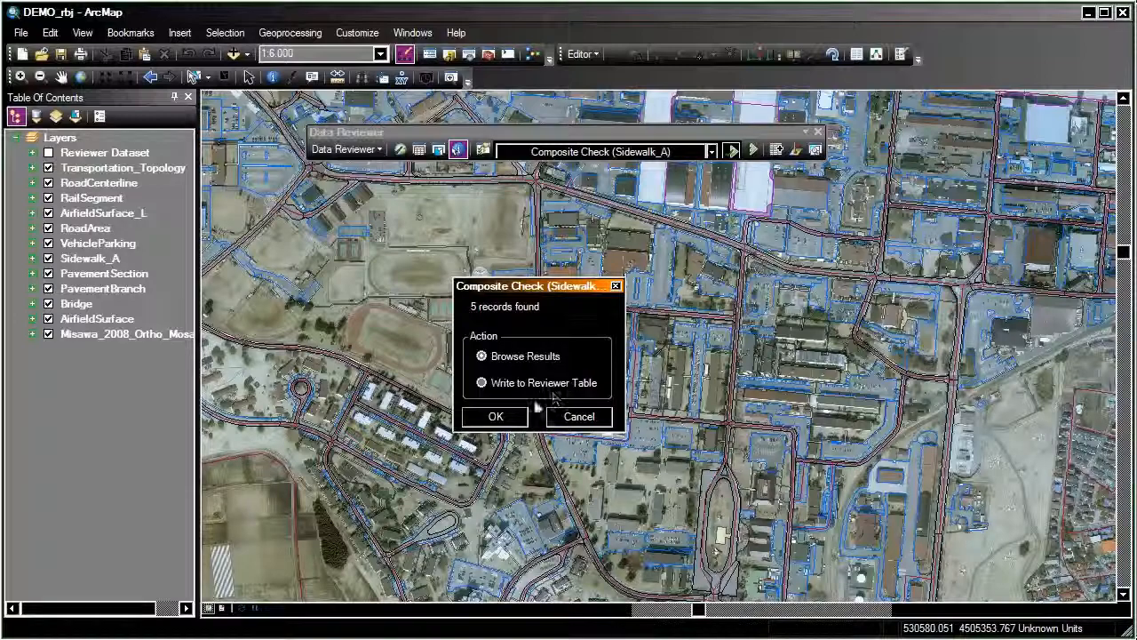
Browse the check results through the third feature and examine that sidewalk's end beside the airfield surface
click(511, 419)
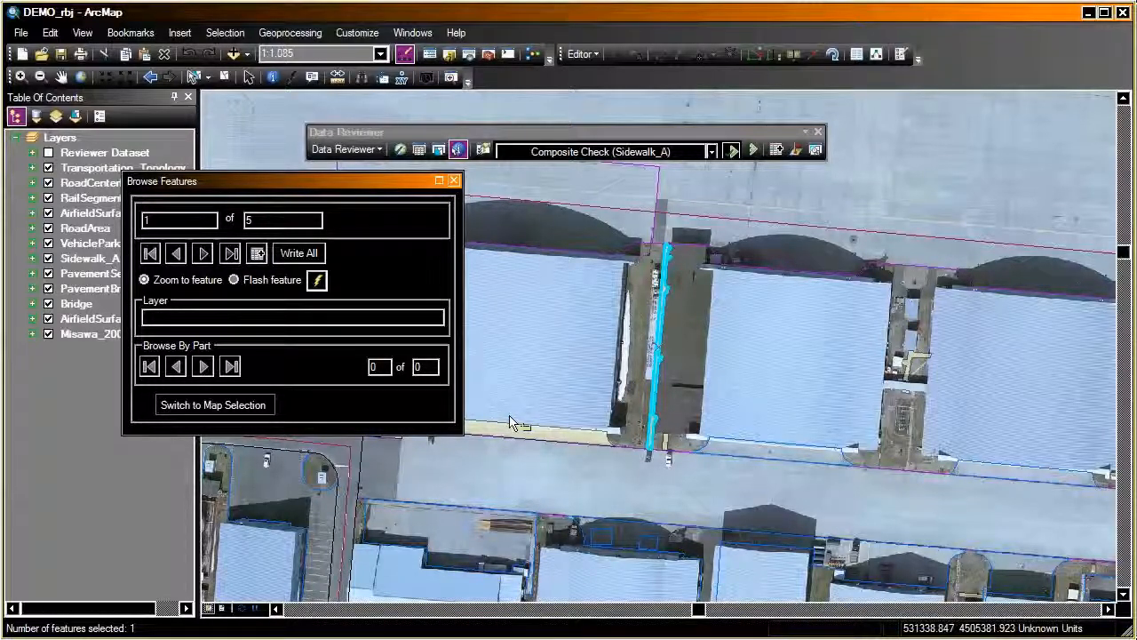
drag(322, 182, 425, 291)
click(308, 365)
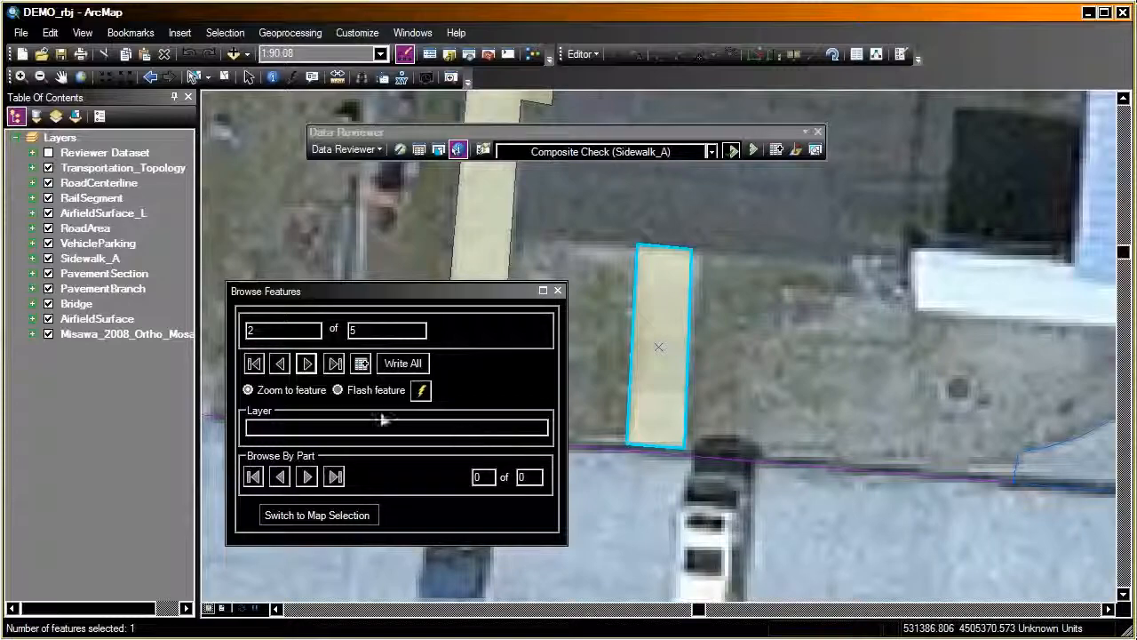
click(306, 364)
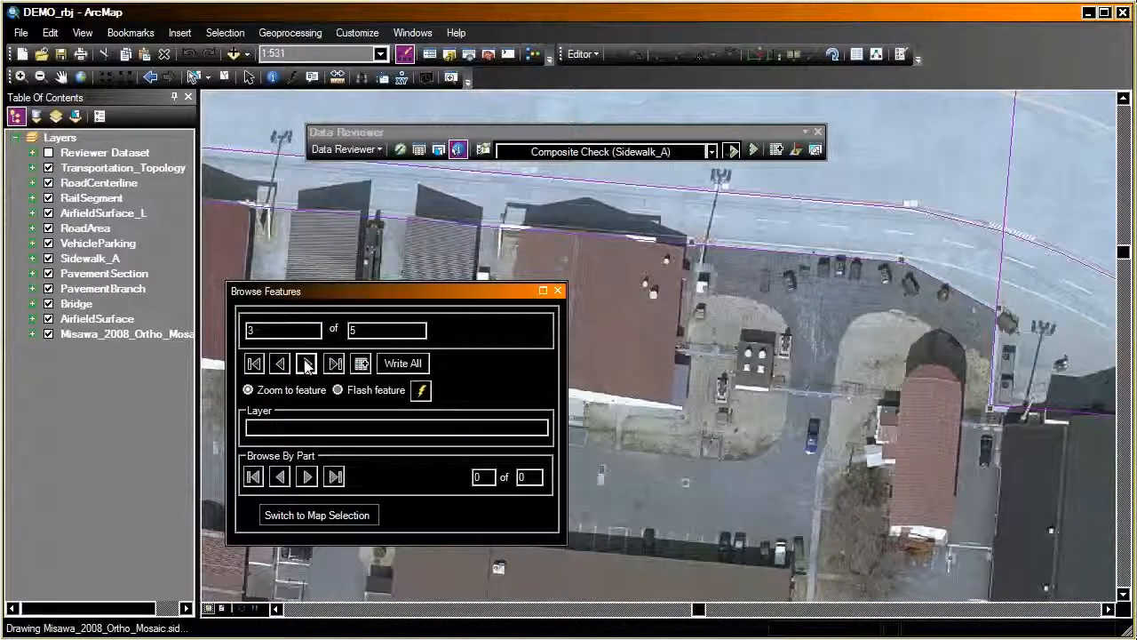
scroll(751, 360, down, 3)
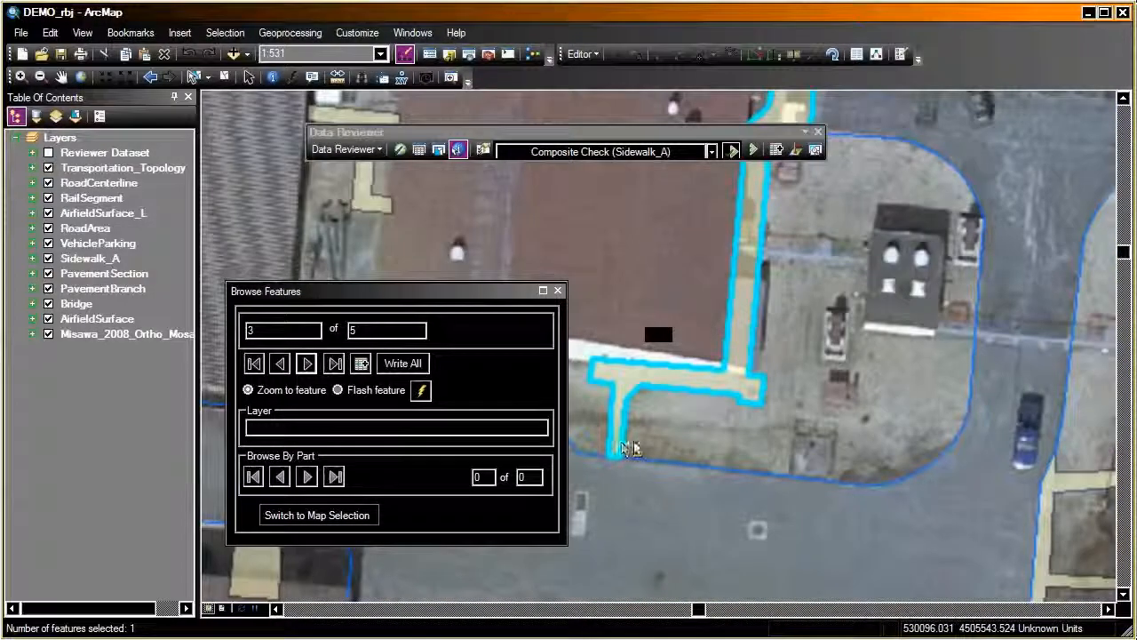
drag(767, 289, 690, 590)
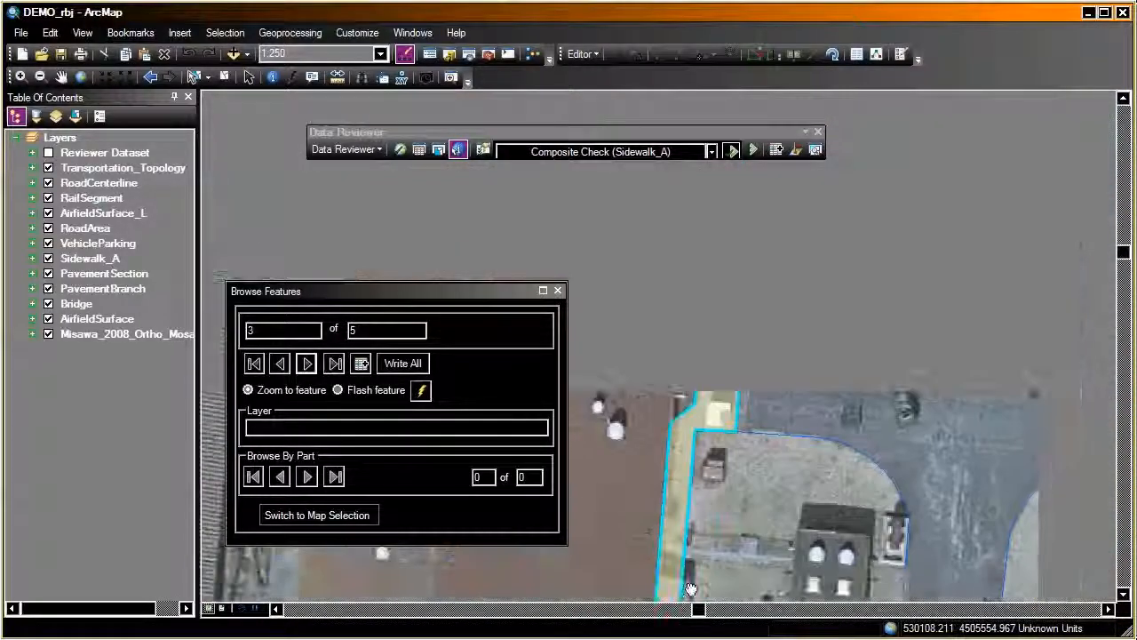
scroll(734, 378, down, 3)
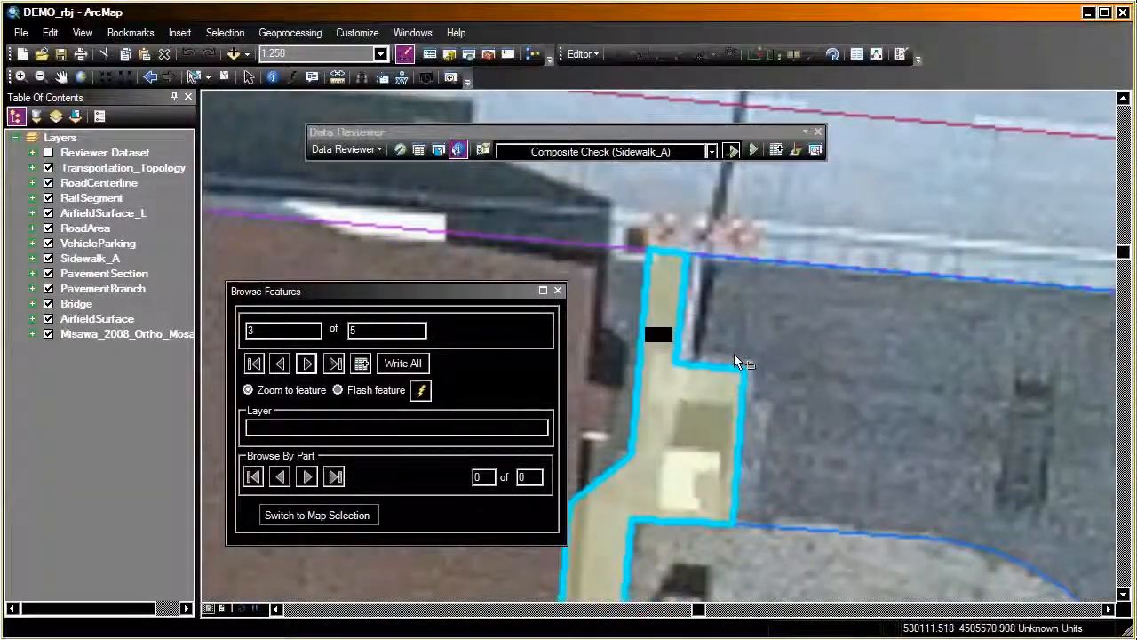
Examine the top edge of the third sidewalk result up close against the AirfieldSurface boundary
drag(691, 248, 714, 335)
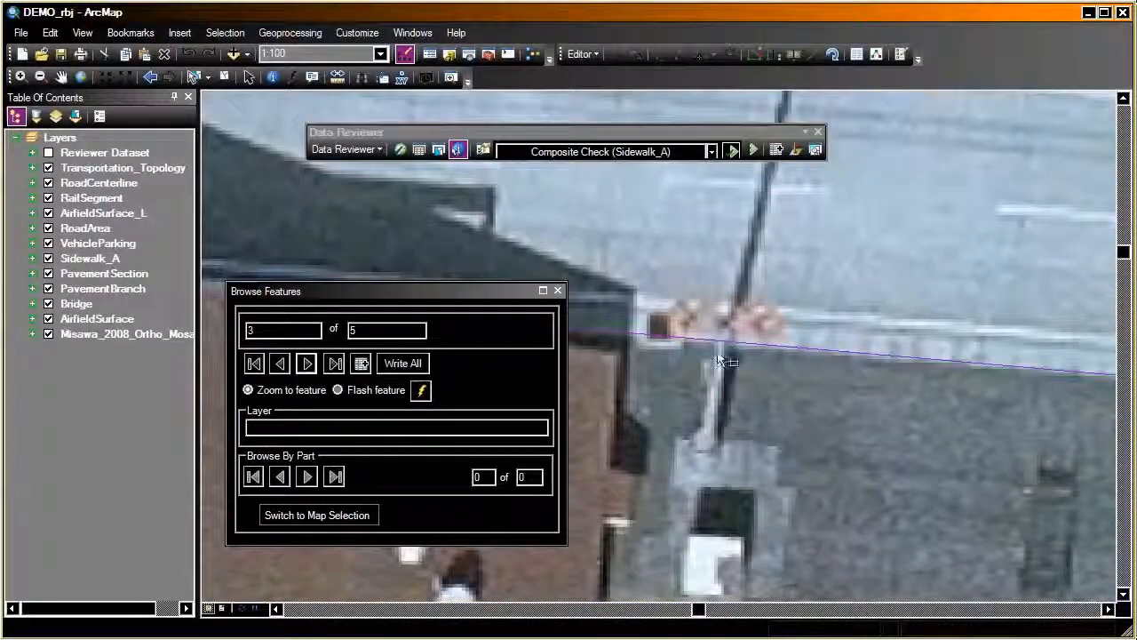
scroll(704, 350, down, 3)
scroll(701, 353, down, 3)
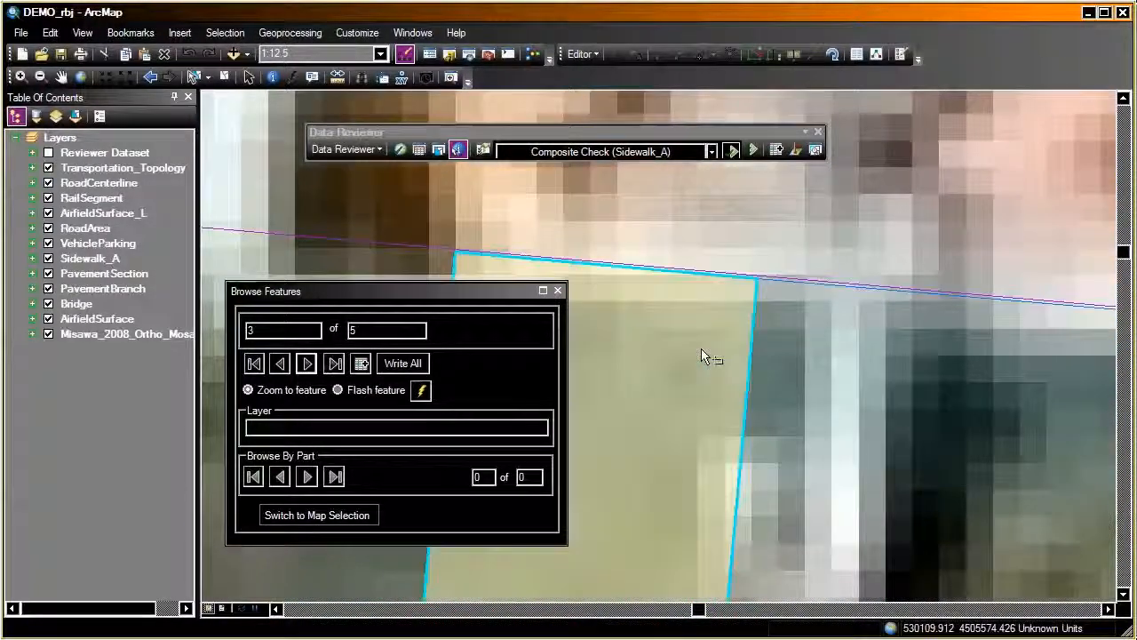
scroll(698, 277, down, 3)
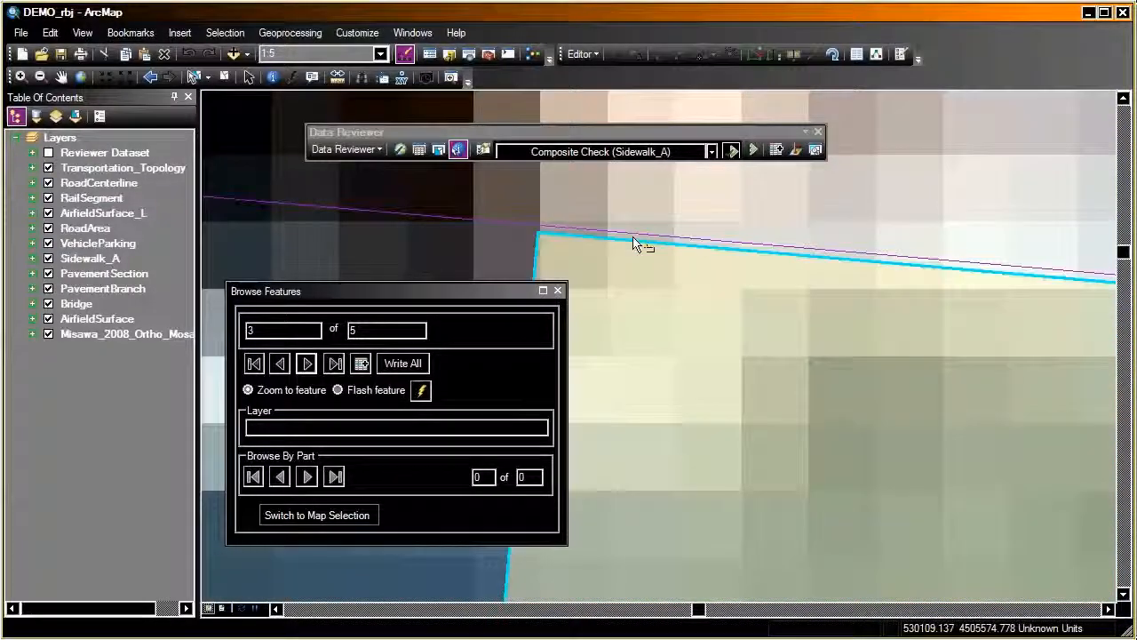
scroll(682, 339, up, 5)
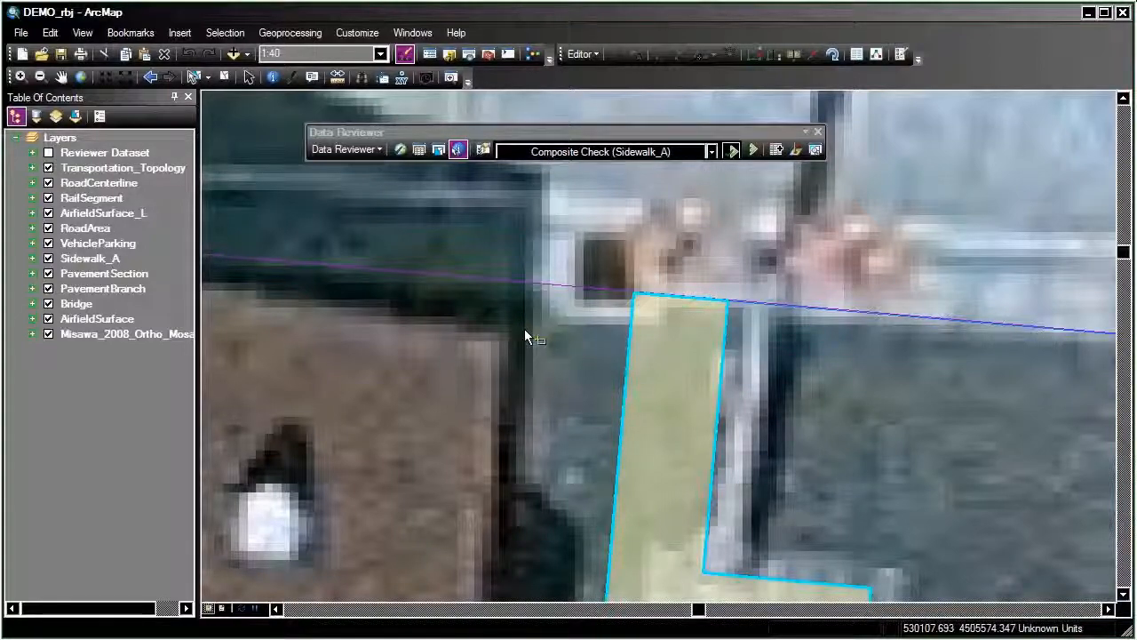
Open the Reviewer Batch Job Manager and create a new group in the batch job
click(483, 149)
drag(261, 68, 732, 52)
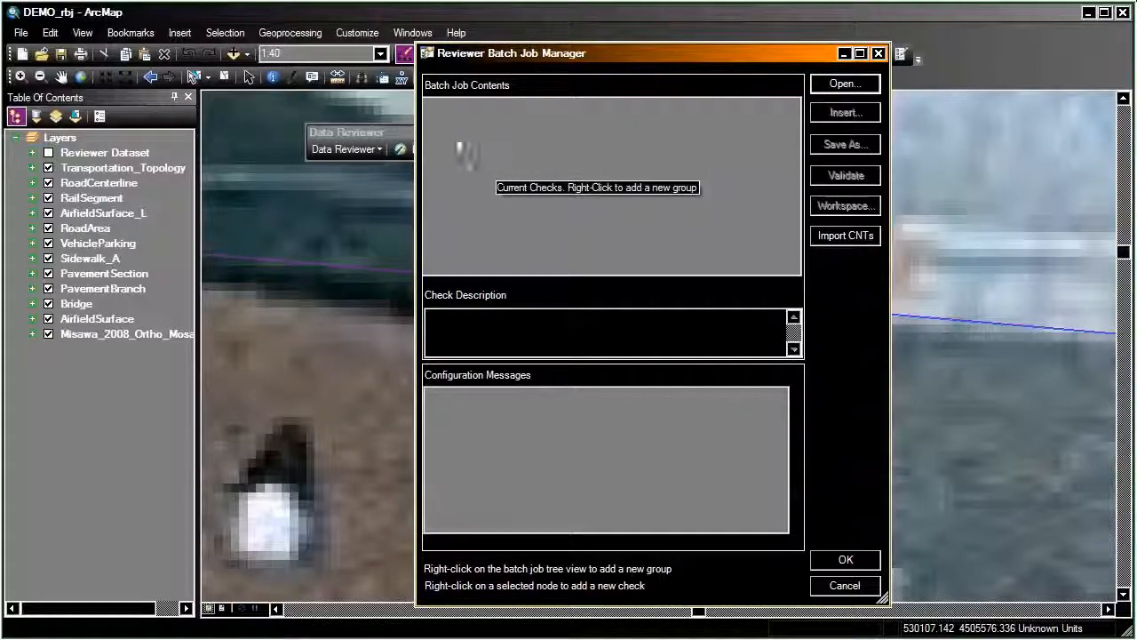
right_click(497, 155)
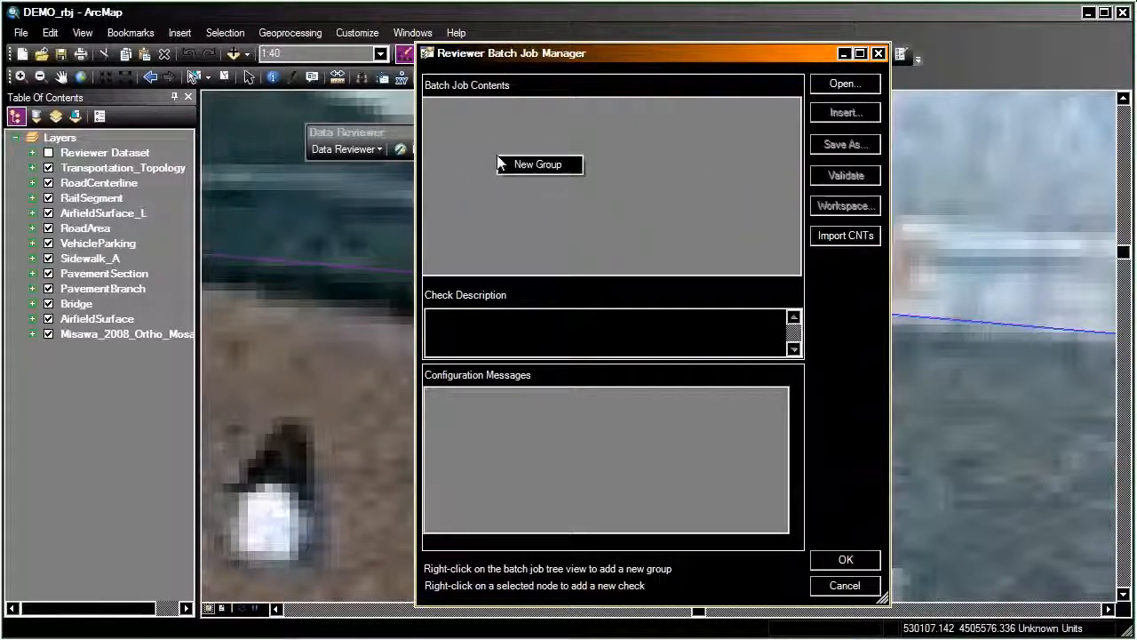
click(506, 163)
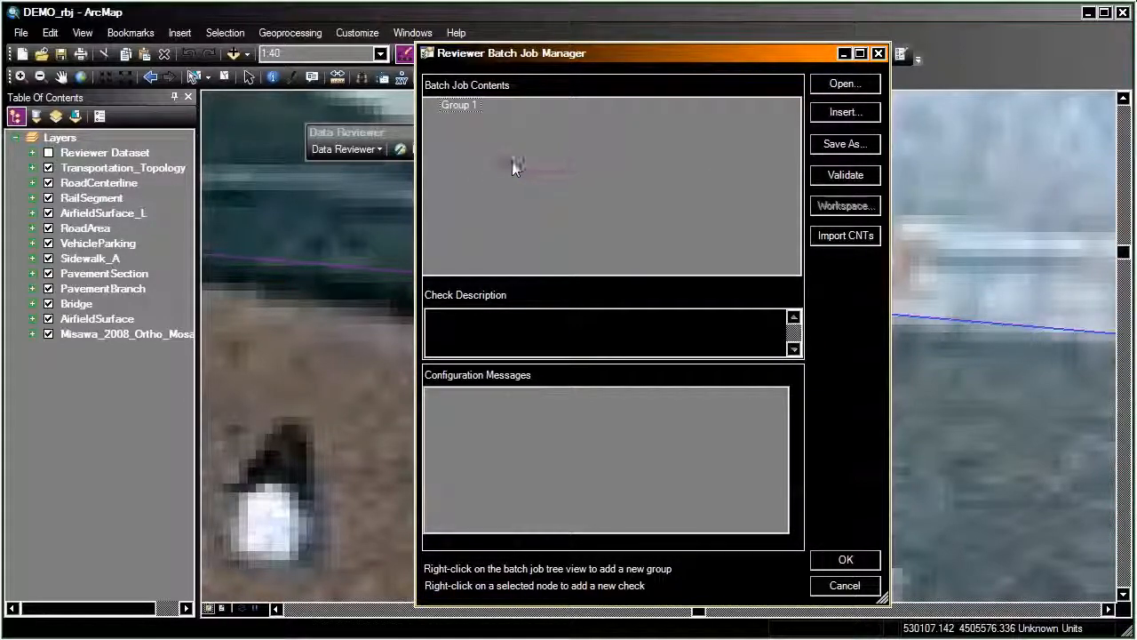
Add an advanced Composite Check to Group 1 of the batch job
right_click(461, 104)
click(446, 123)
right_click(463, 103)
mouse_move(530, 158)
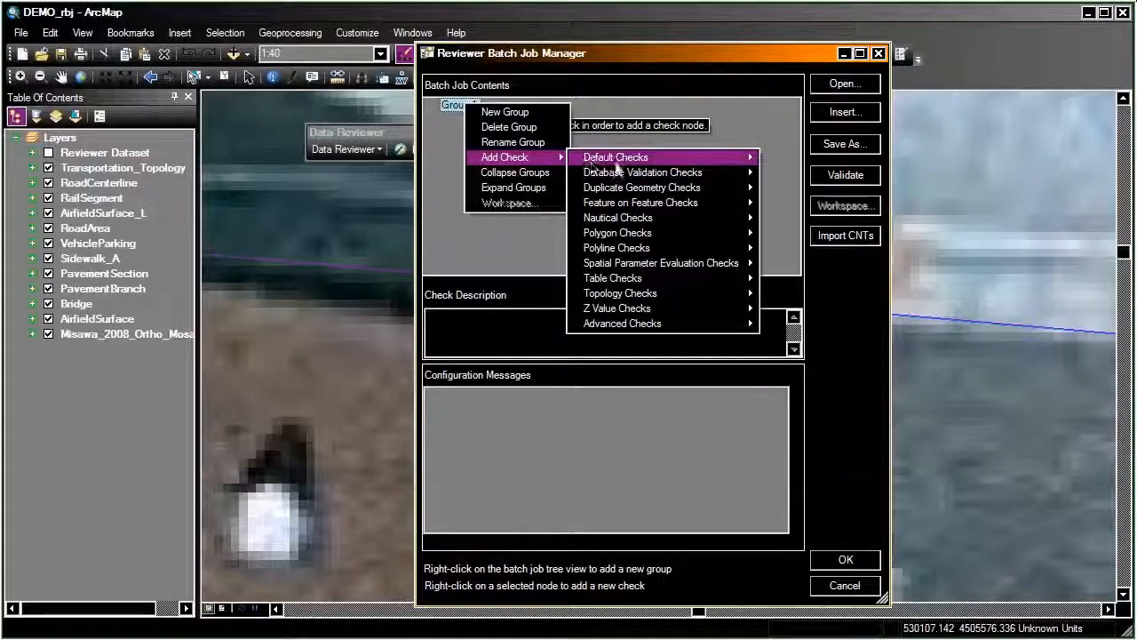
mouse_move(615, 162)
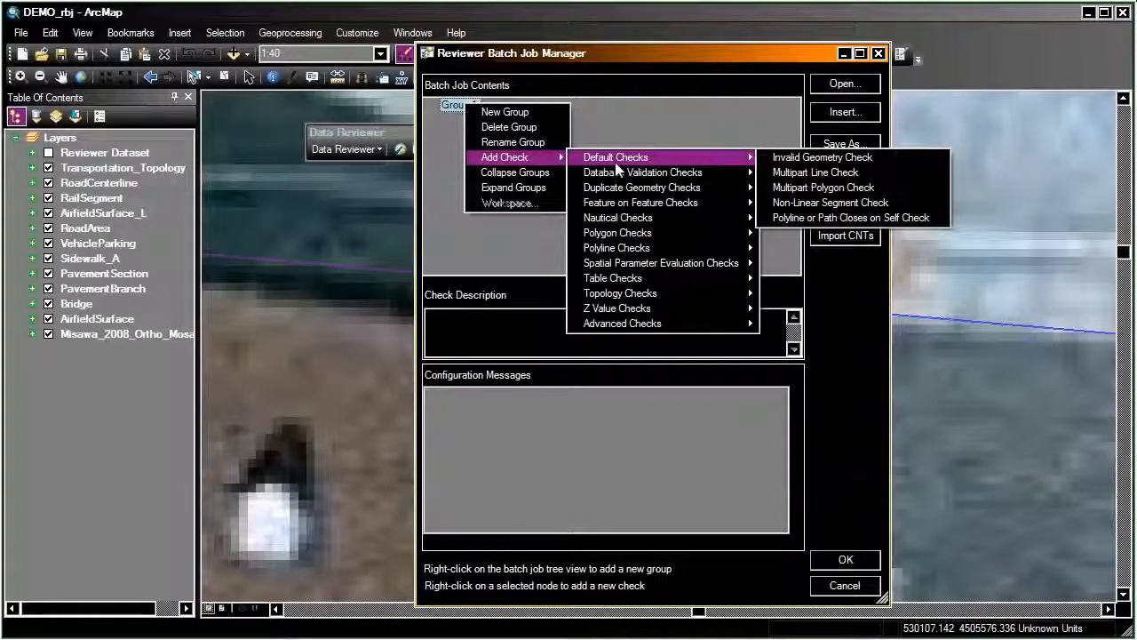
mouse_move(633, 180)
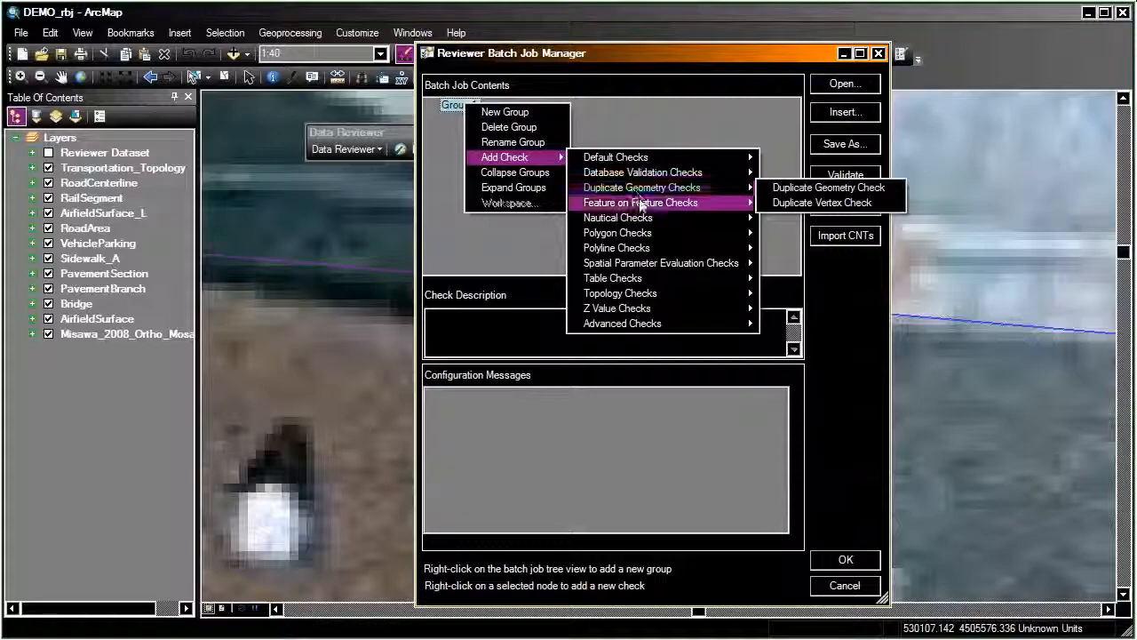
mouse_move(622, 323)
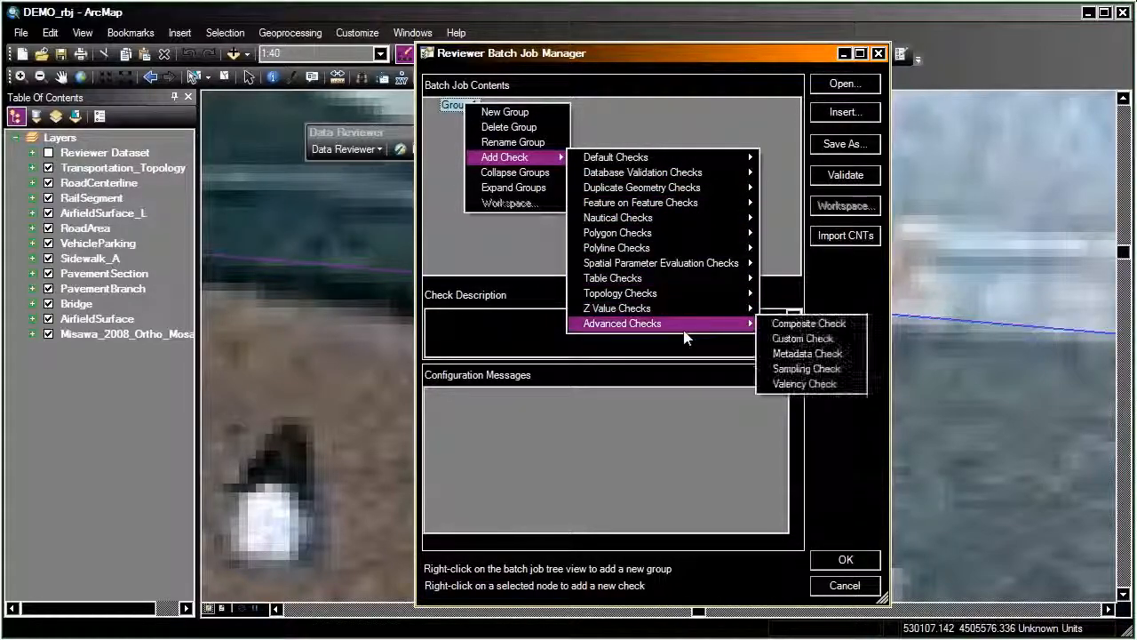
click(794, 327)
Choose Sidewalk_A as the feature class of the new Composite Check
drag(642, 77, 835, 63)
click(835, 188)
scroll(840, 213, down, 4)
scroll(843, 226, up, 4)
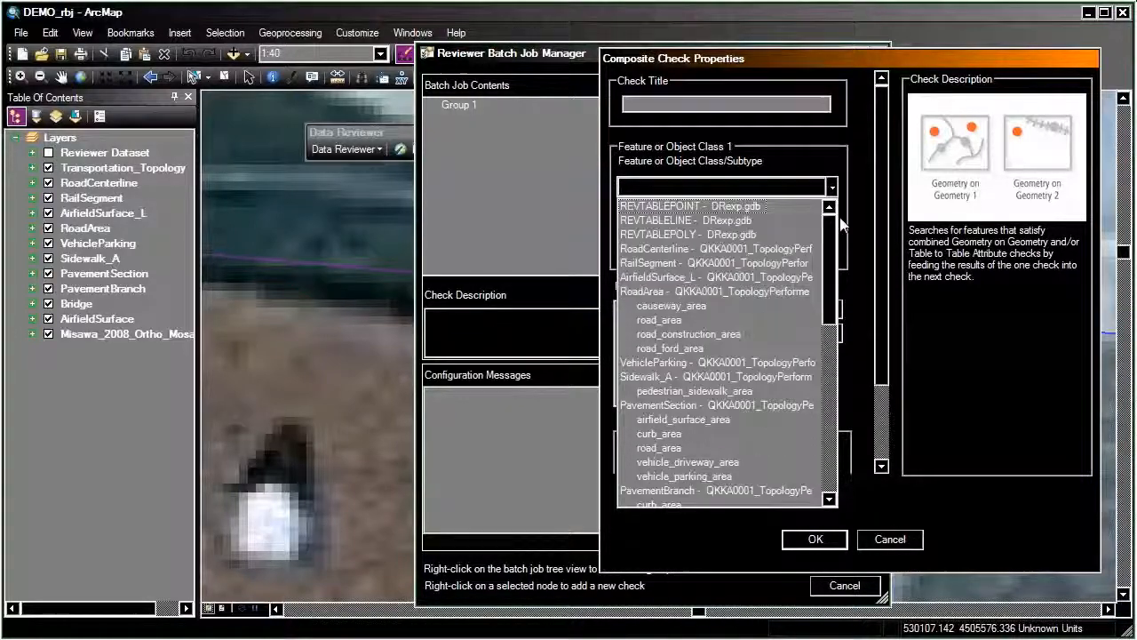
click(684, 377)
Add a Geometry on Geometry check to the batch job's composite, with AirfieldSurface as Feature Class 2
right_click(728, 354)
mouse_move(767, 351)
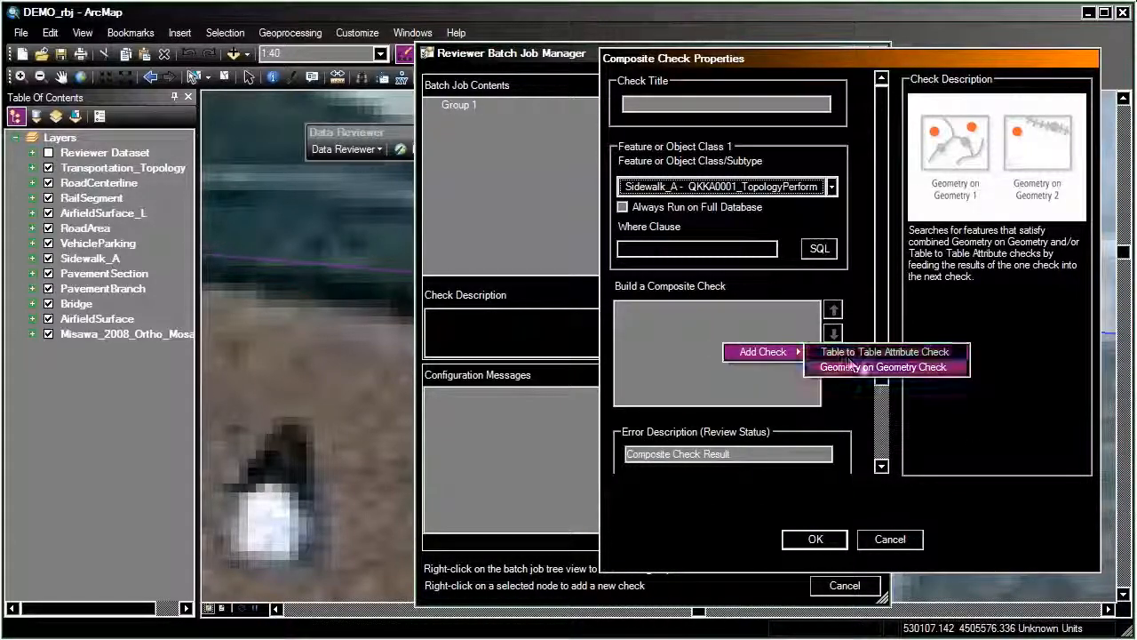
click(857, 366)
click(847, 302)
scroll(851, 441, down, 5)
click(746, 534)
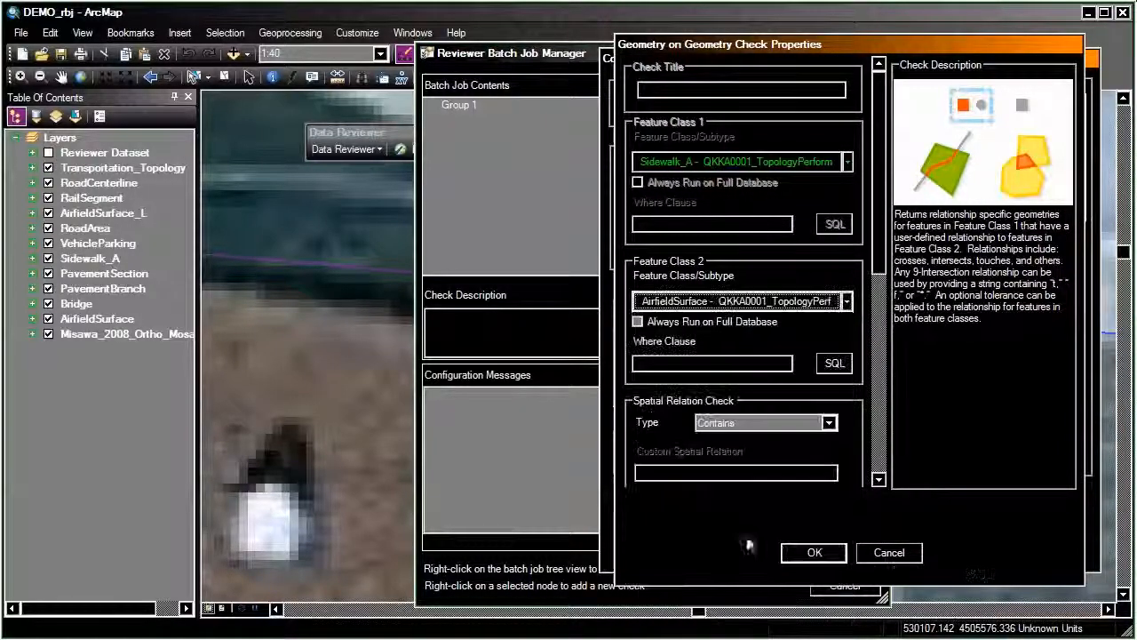
Set the spatial relation to Touches, have it find features not in this relationship, and accept the check
click(830, 423)
click(755, 462)
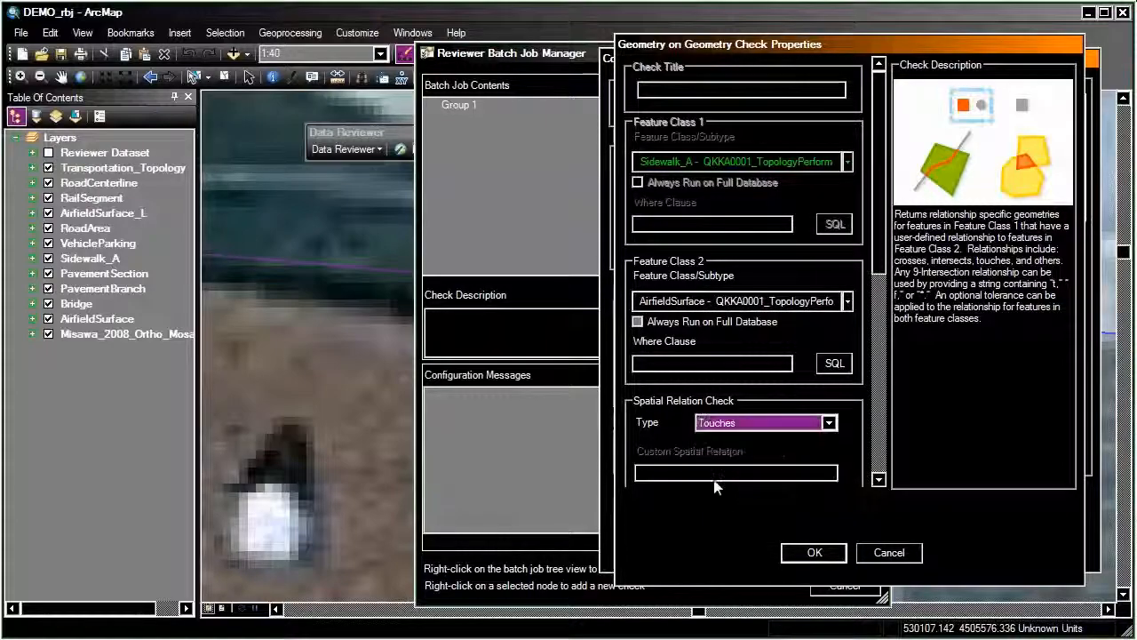
scroll(848, 329, down, 3)
click(640, 399)
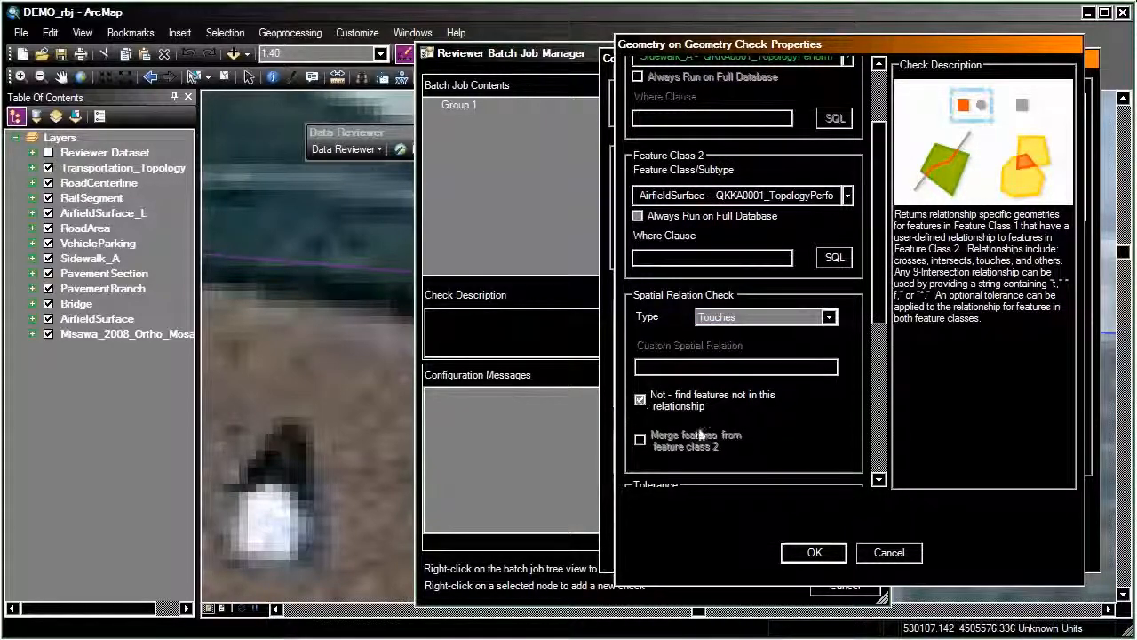
click(814, 552)
Add a second Geometry on Geometry check using the Intersects relation with a tolerance of 2 Meters
right_click(762, 356)
mouse_move(792, 361)
click(909, 382)
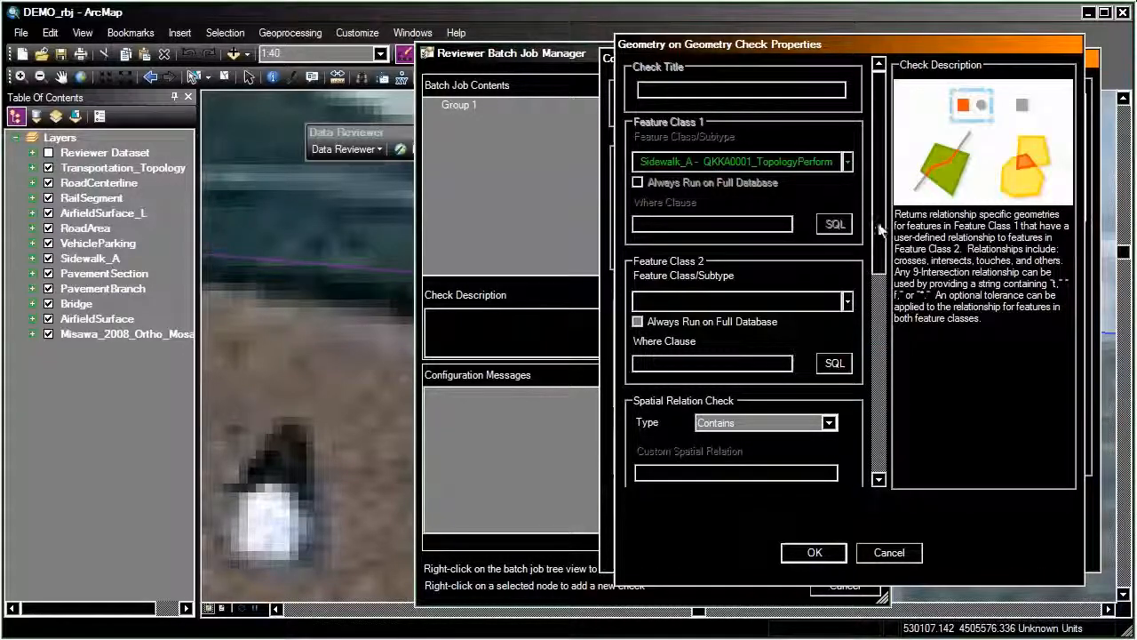
scroll(866, 280, down, 5)
click(809, 295)
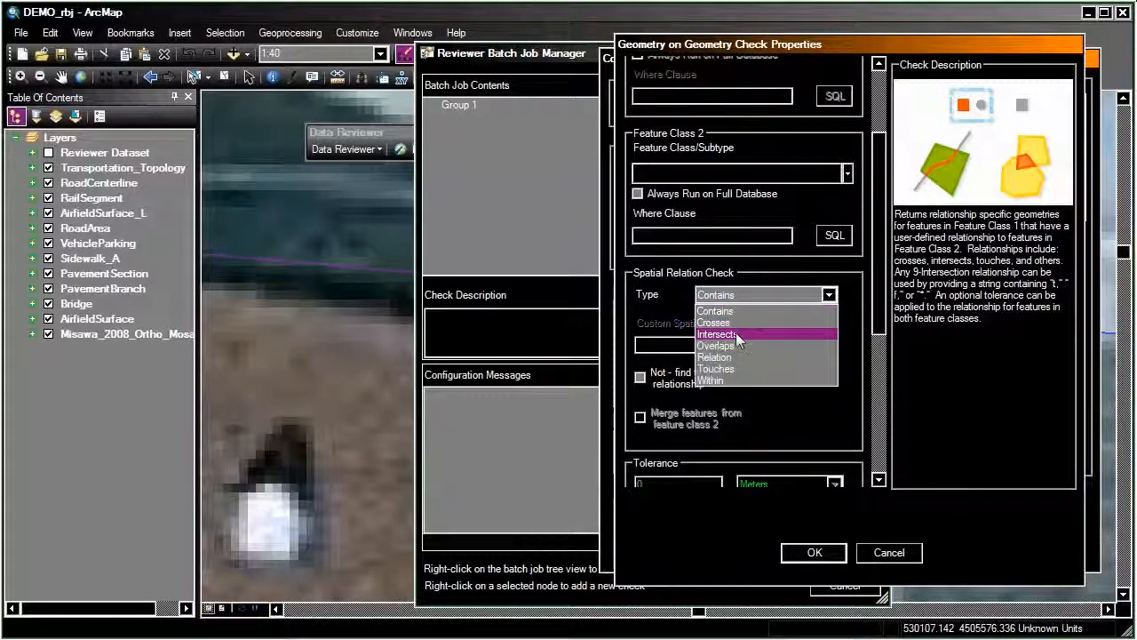
click(729, 334)
click(677, 483)
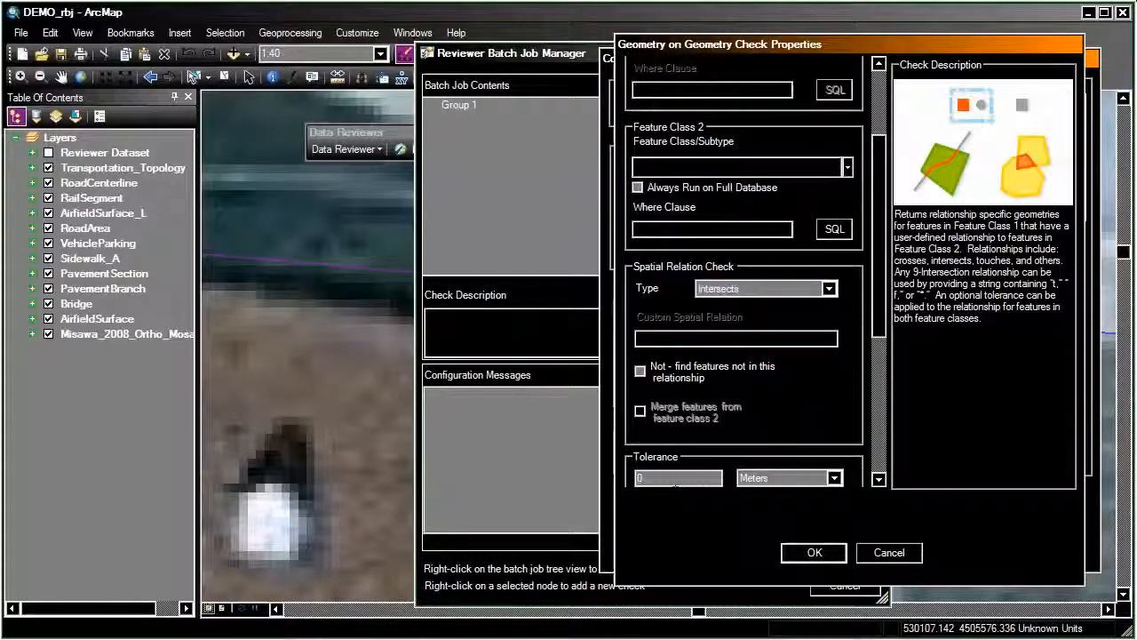
text(2)
drag(655, 479, 610, 480)
text(2)
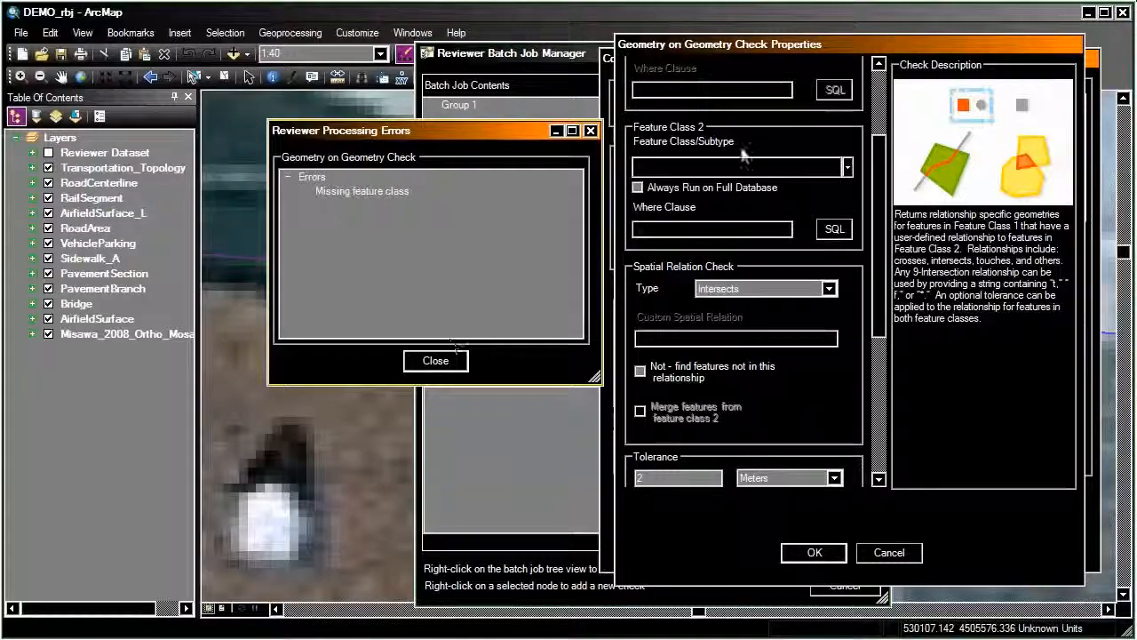
Set the second check's Feature Class 2 to AirfieldSurface and accept the check
click(435, 360)
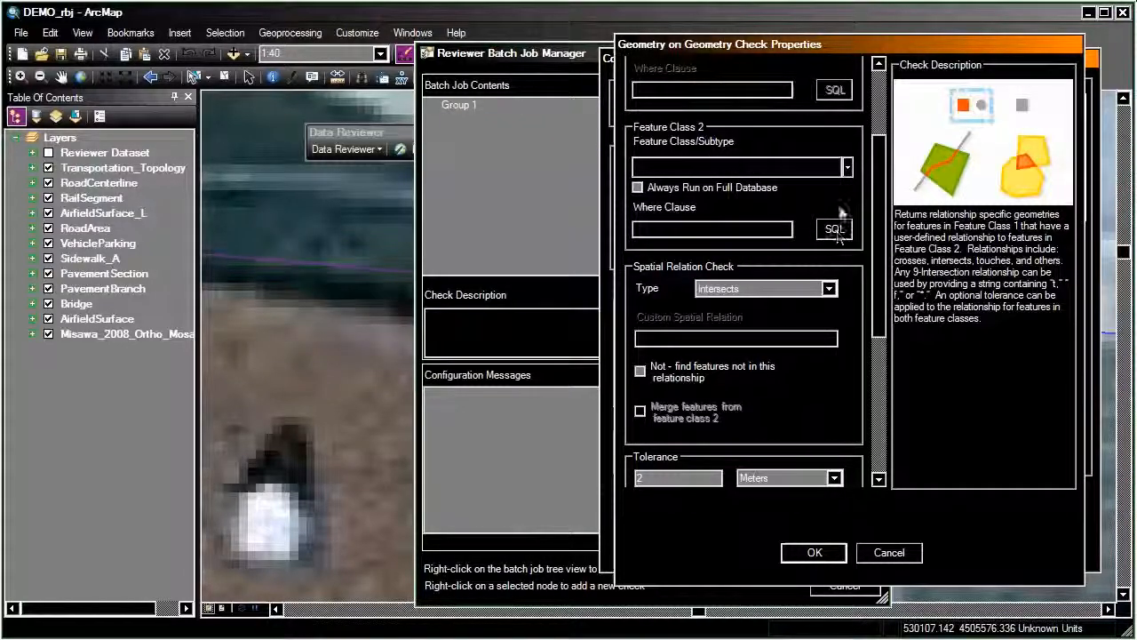
click(848, 167)
drag(846, 198, 855, 305)
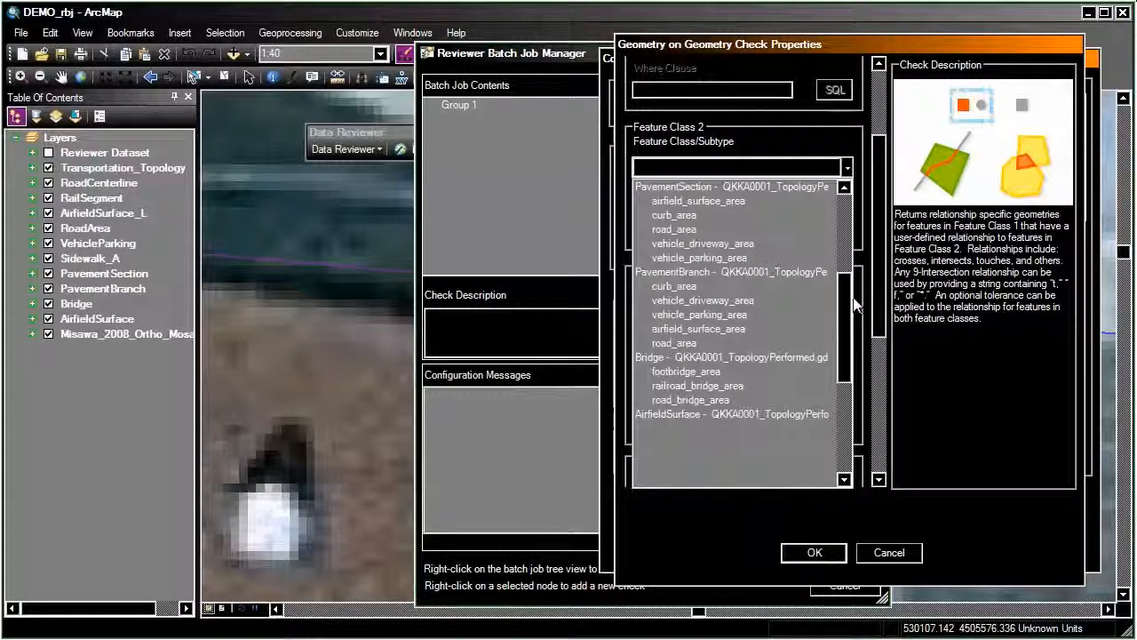
click(699, 413)
scroll(880, 364, down, 2)
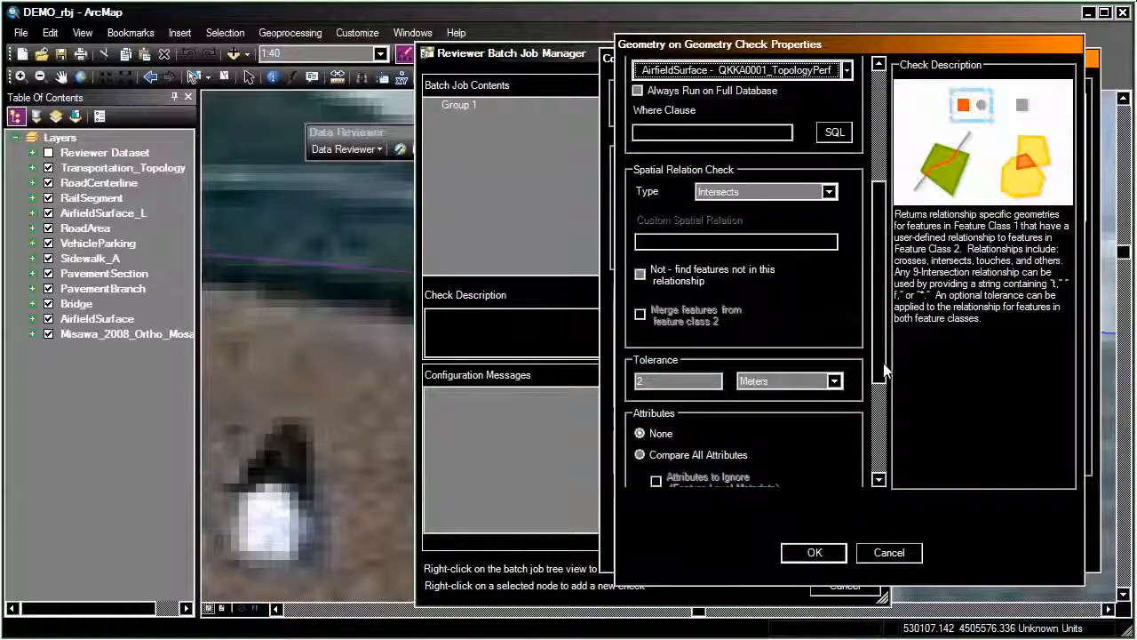
scroll(884, 372, down, 2)
click(814, 551)
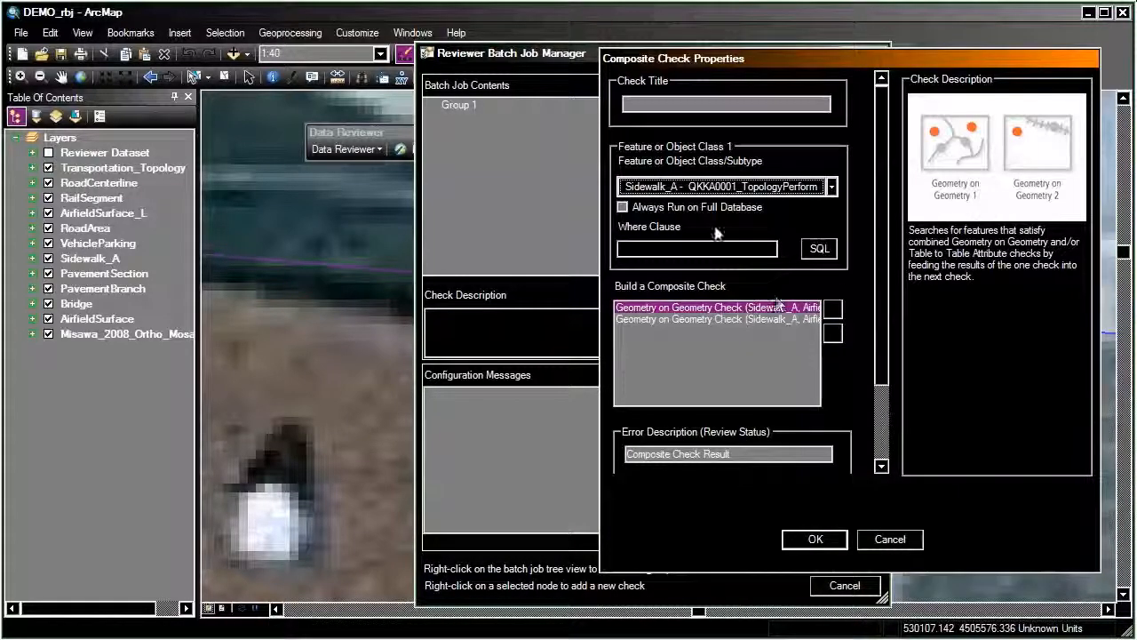
Title the composite check Example and accept it into the batch job
click(658, 104)
text(Example)
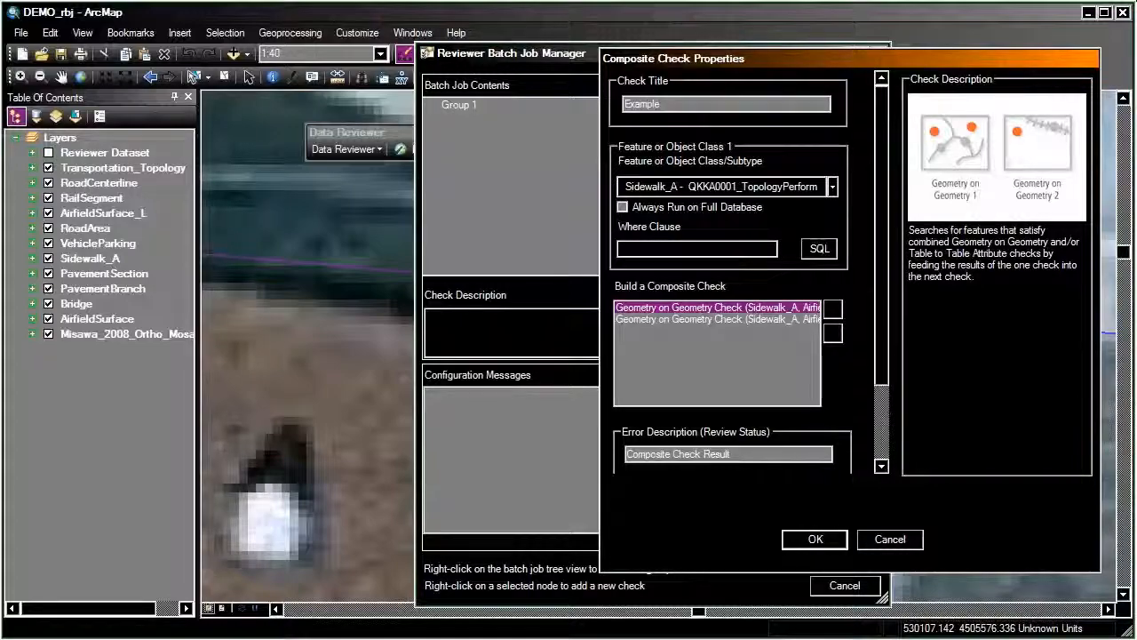
click(804, 540)
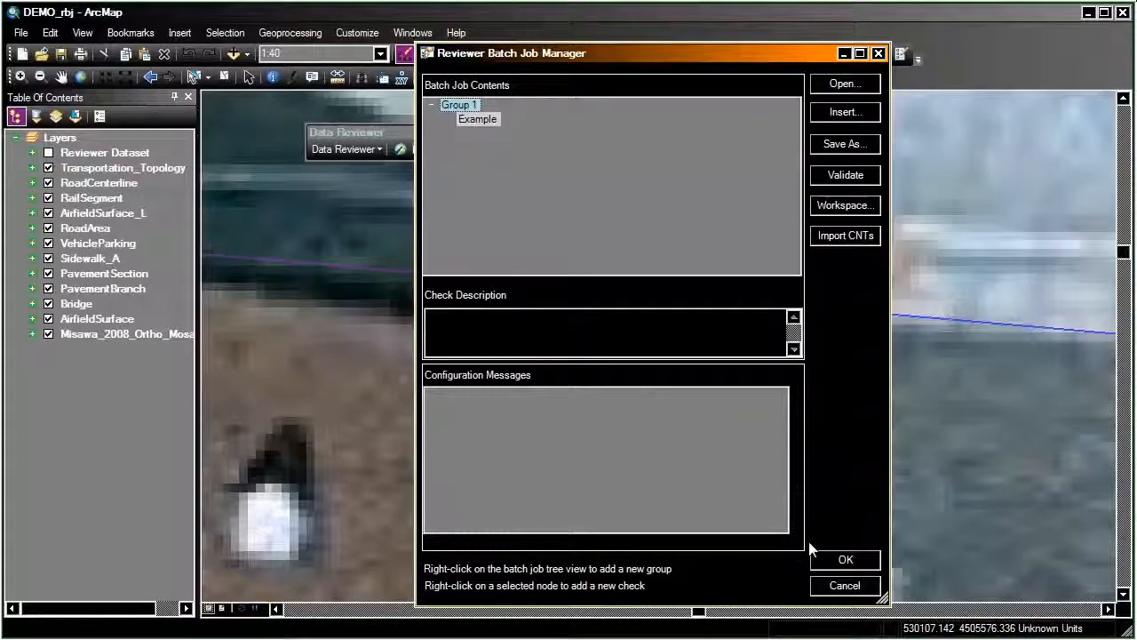
Select the Example check and close the Reviewer Batch Job Manager without saving the changes
click(479, 120)
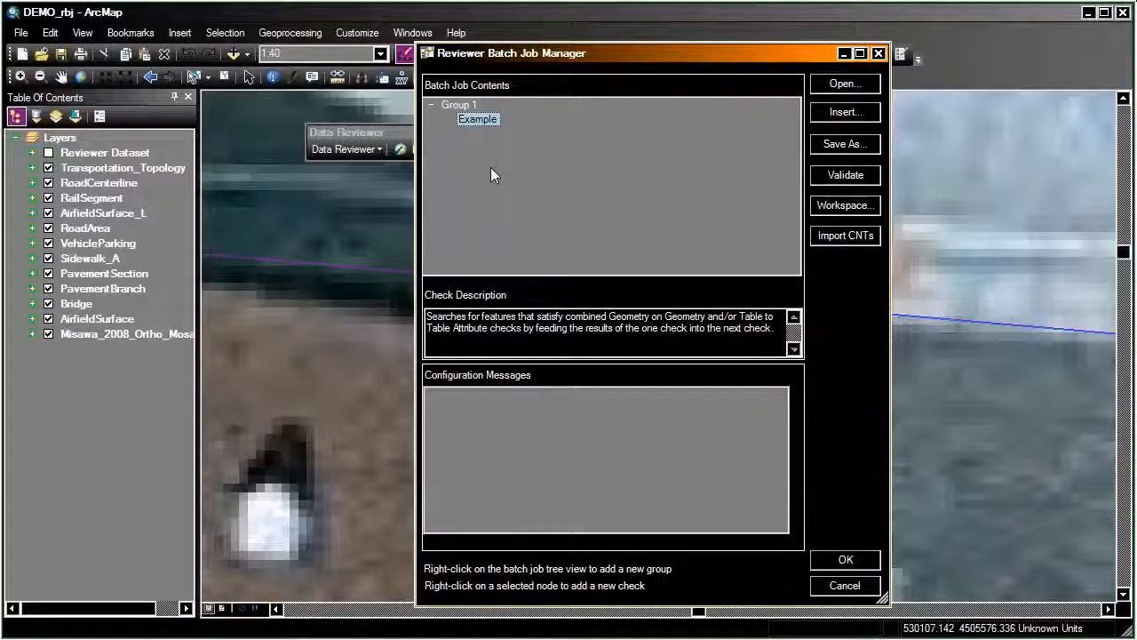
click(878, 55)
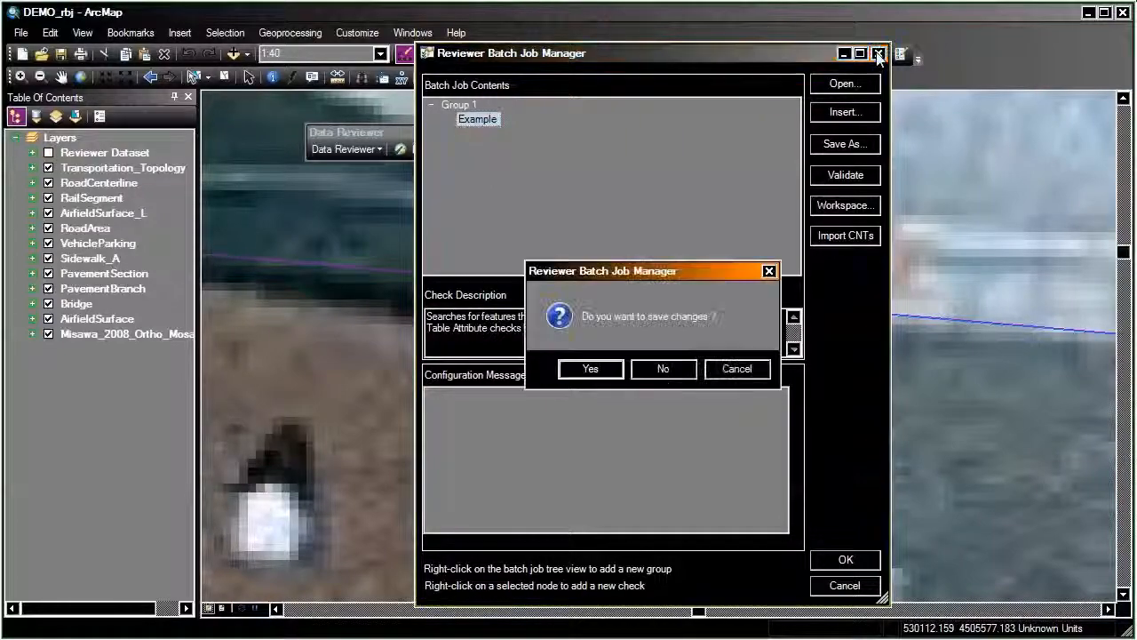
click(666, 367)
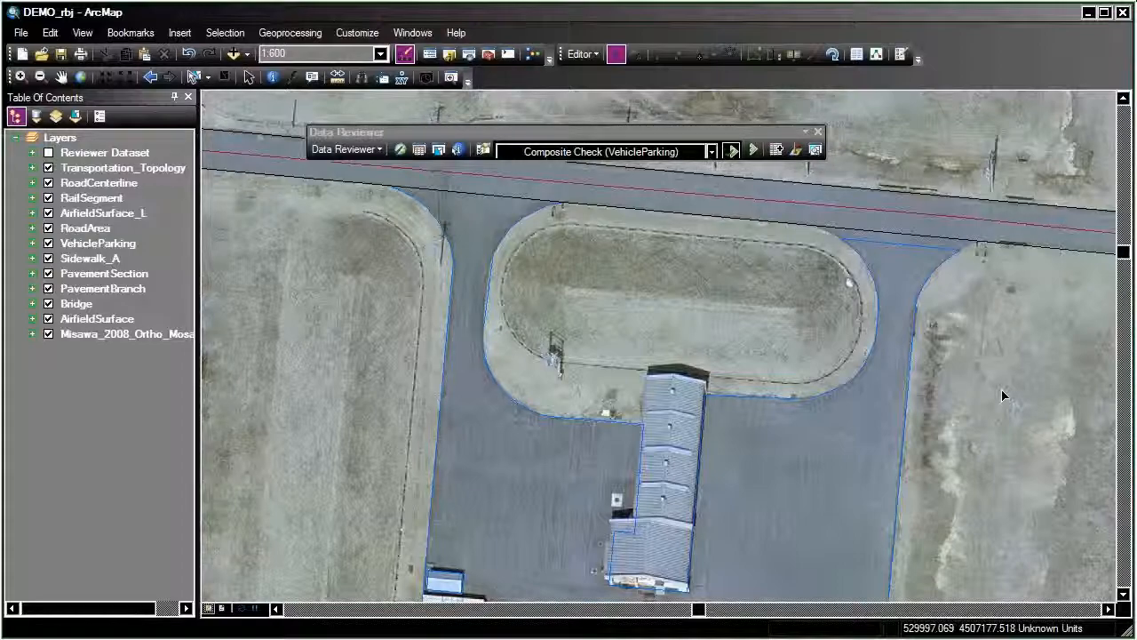
Open the VehicleParking composite check and review the relation settings of its first Geometry on Geometry check
click(710, 153)
click(614, 340)
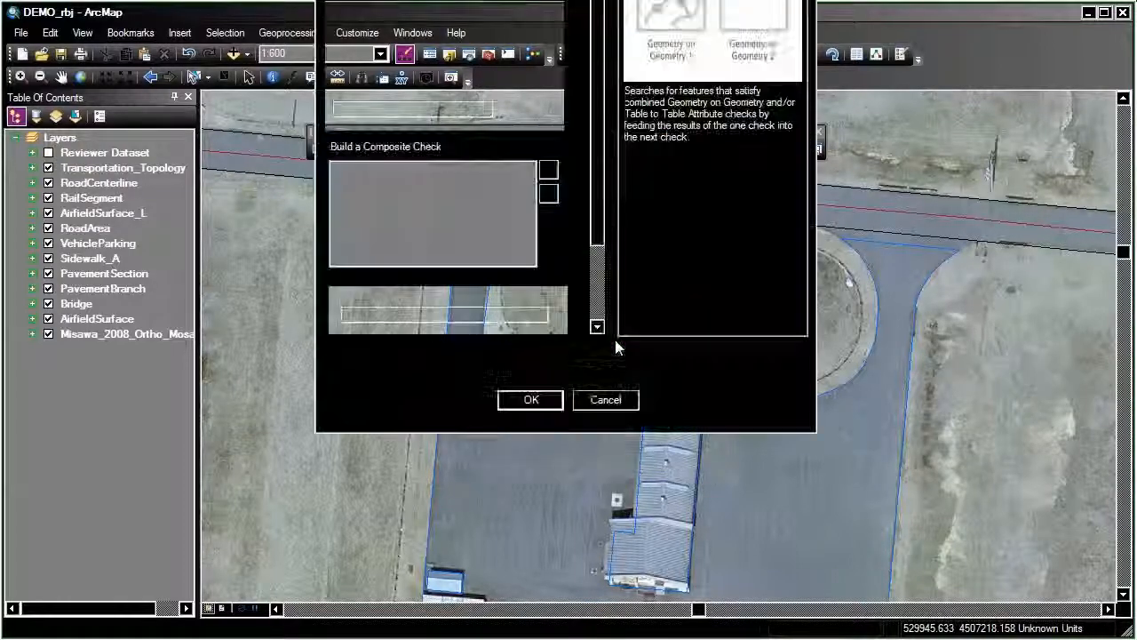
drag(608, 0, 896, 82)
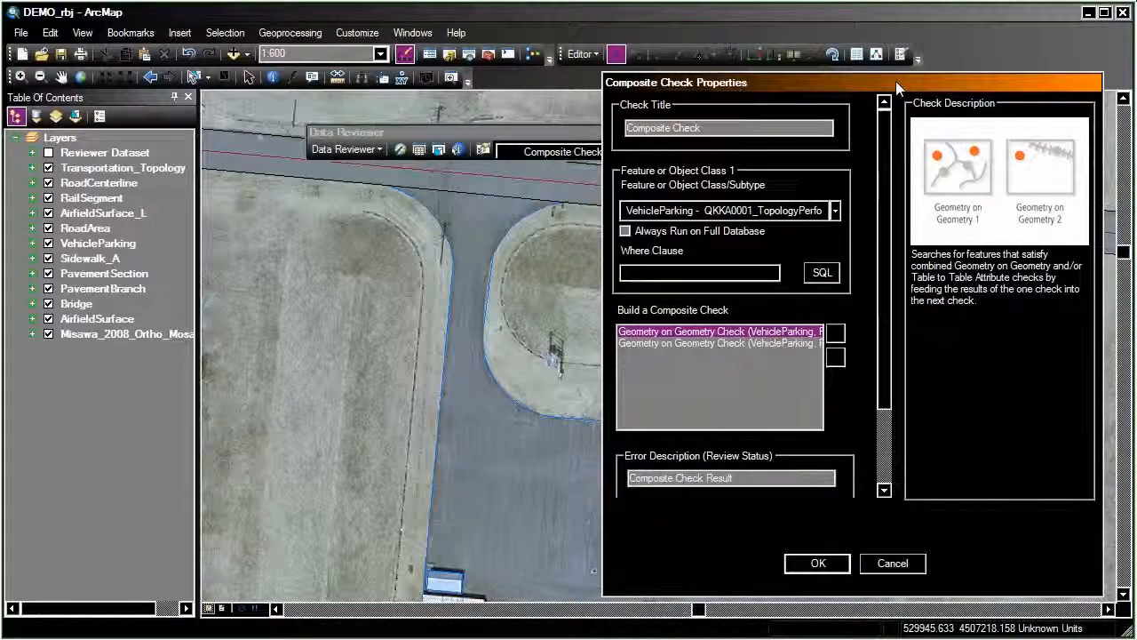
double_click(780, 342)
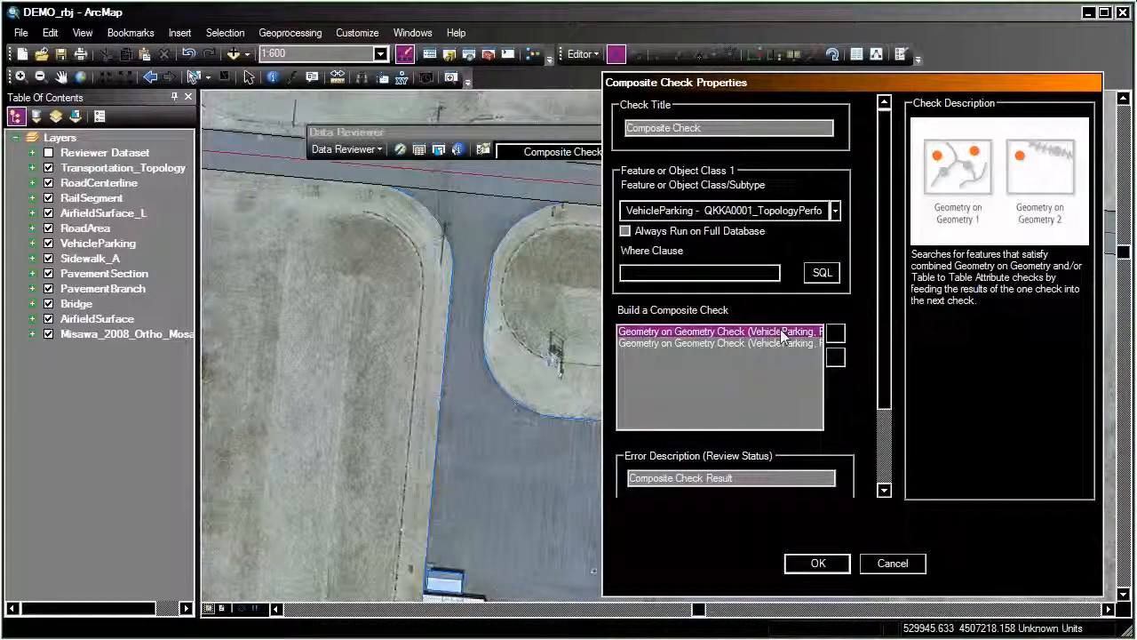
scroll(756, 356, down, 3)
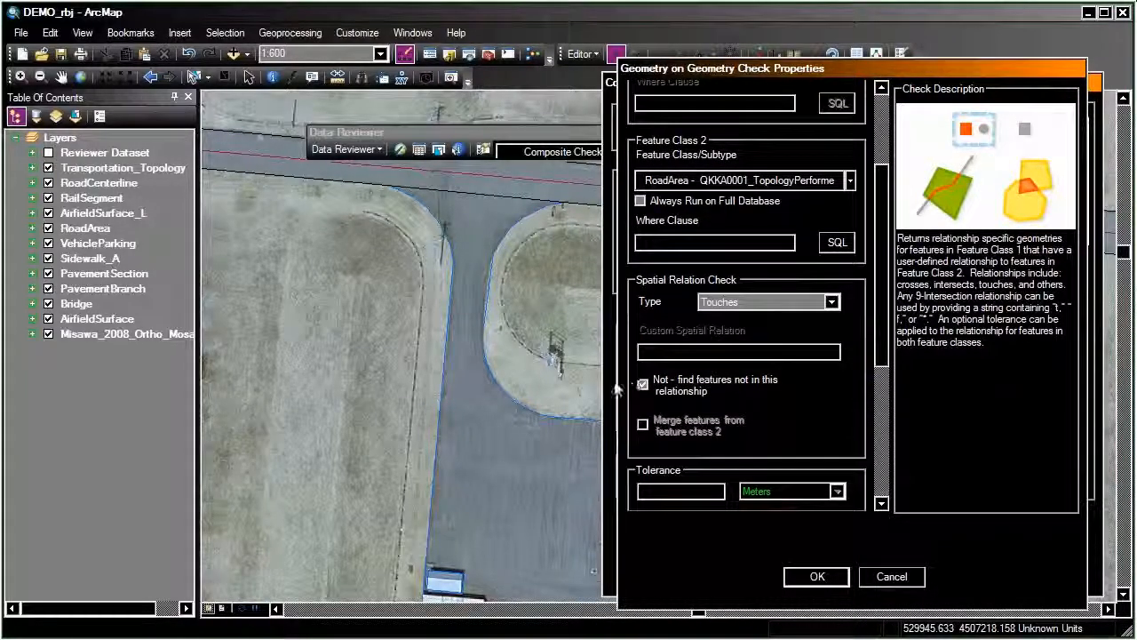
click(891, 576)
Review the composite's second Geometry on Geometry check, including its tolerance, and accept the composite check
double_click(740, 340)
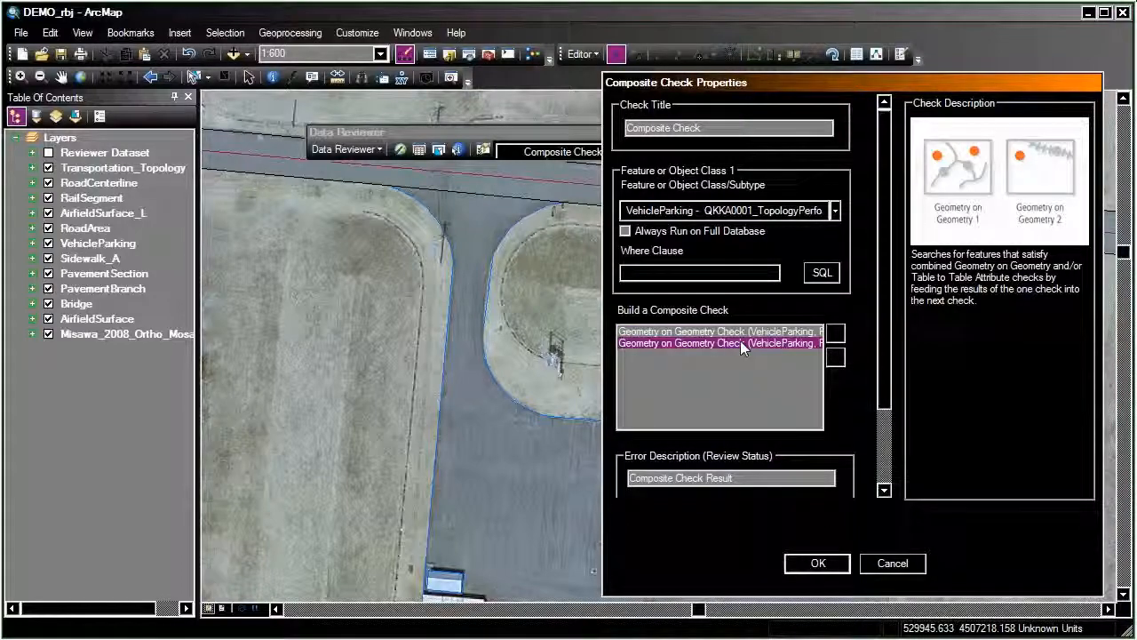
scroll(743, 347, down, 3)
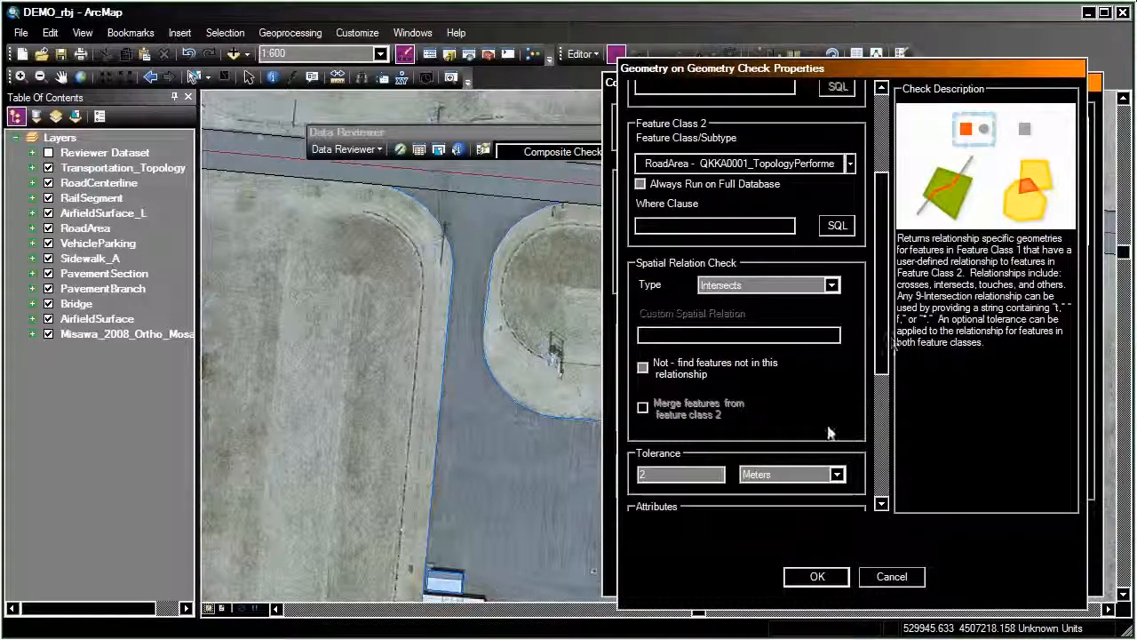
click(891, 576)
click(730, 332)
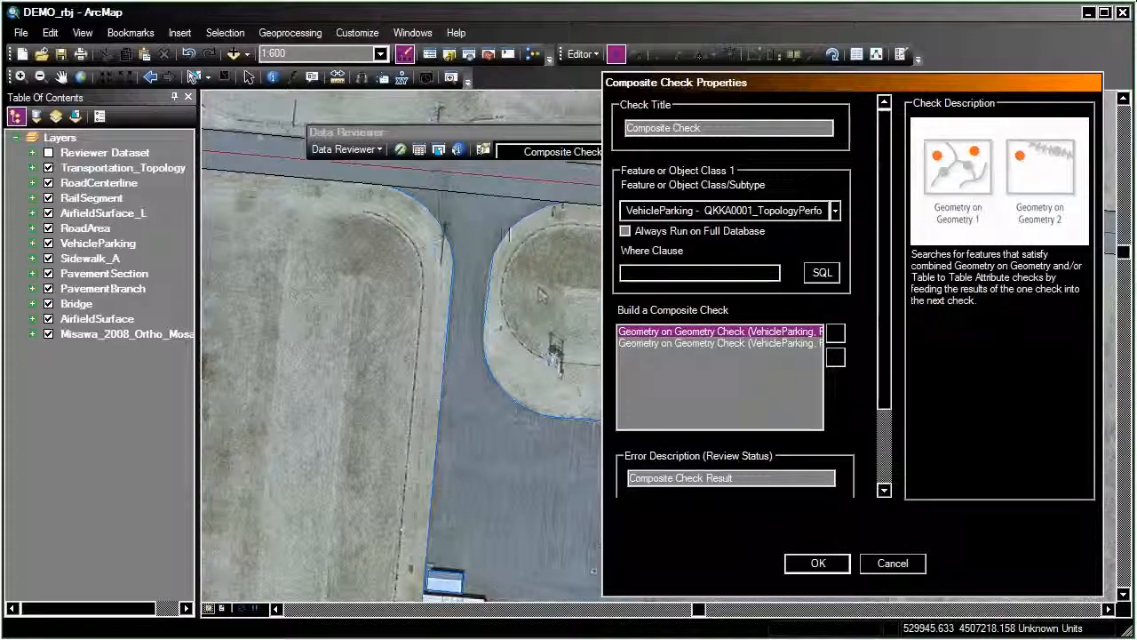
click(819, 562)
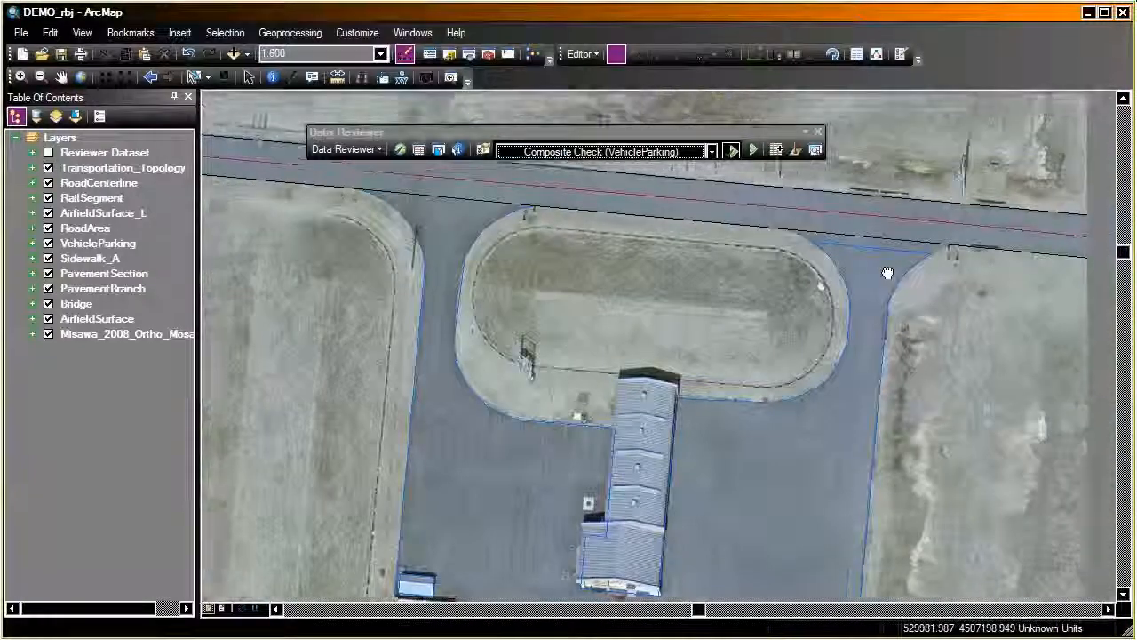
Examine the parking area's edge beside the road and redo its last edit
drag(887, 272, 724, 355)
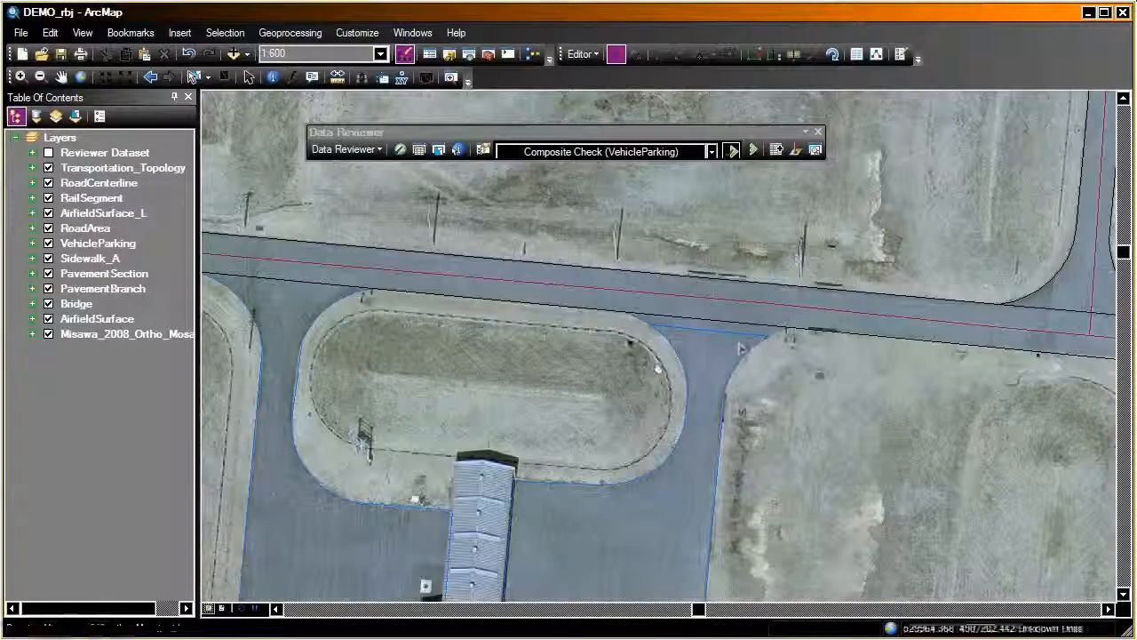
drag(658, 341, 729, 307)
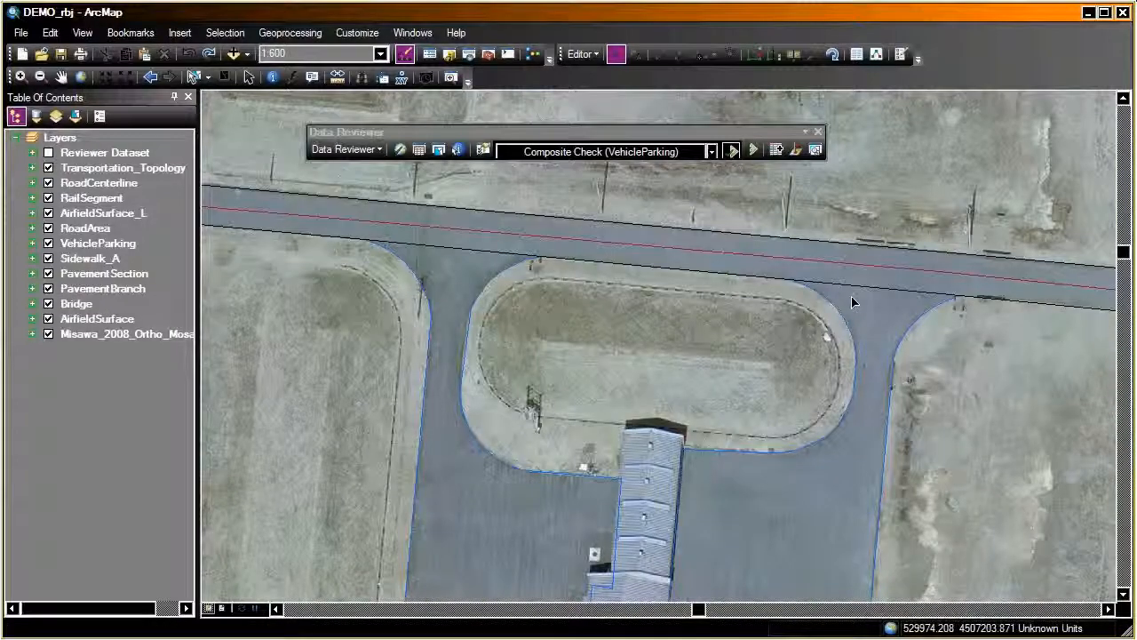
click(208, 55)
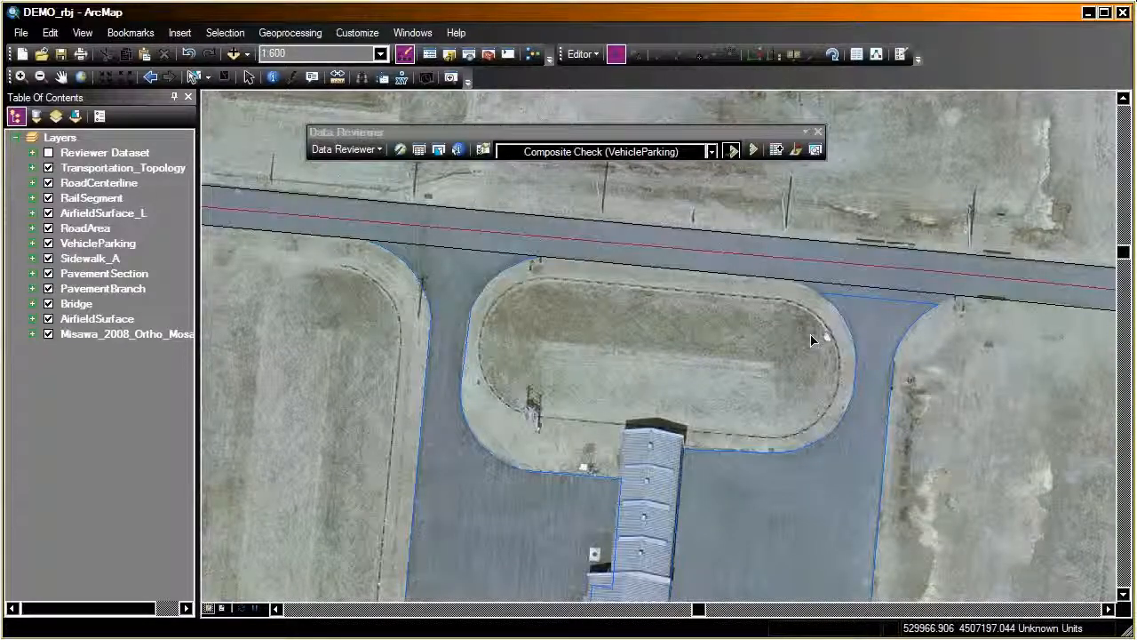